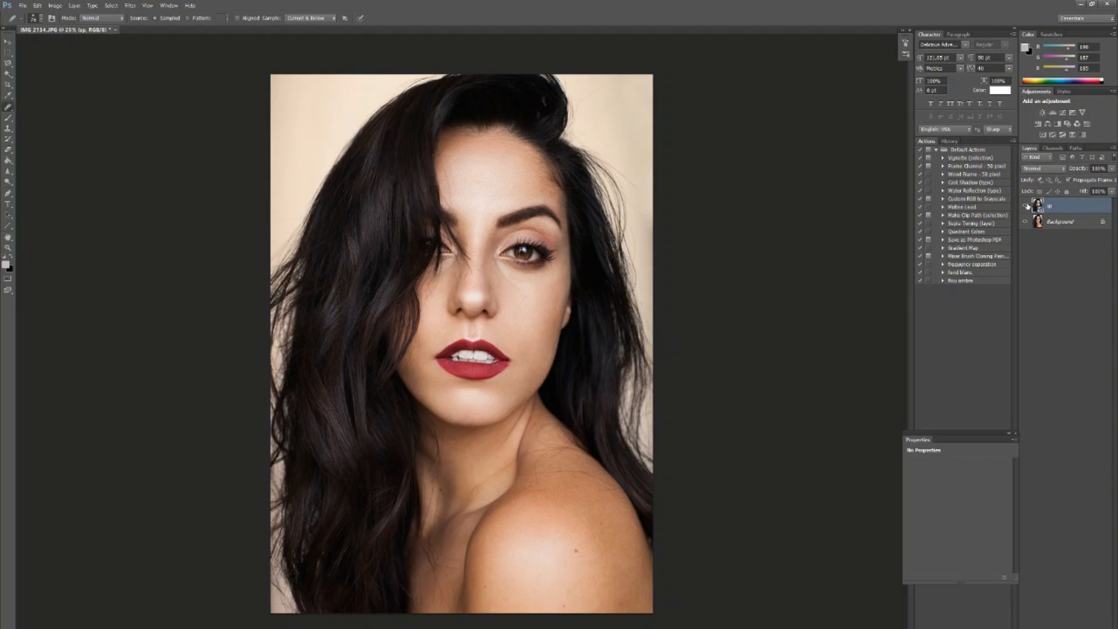
- Compare the retouched layer with the original by toggling its visibility, and delete it so only the Background remains
click(1025, 207)
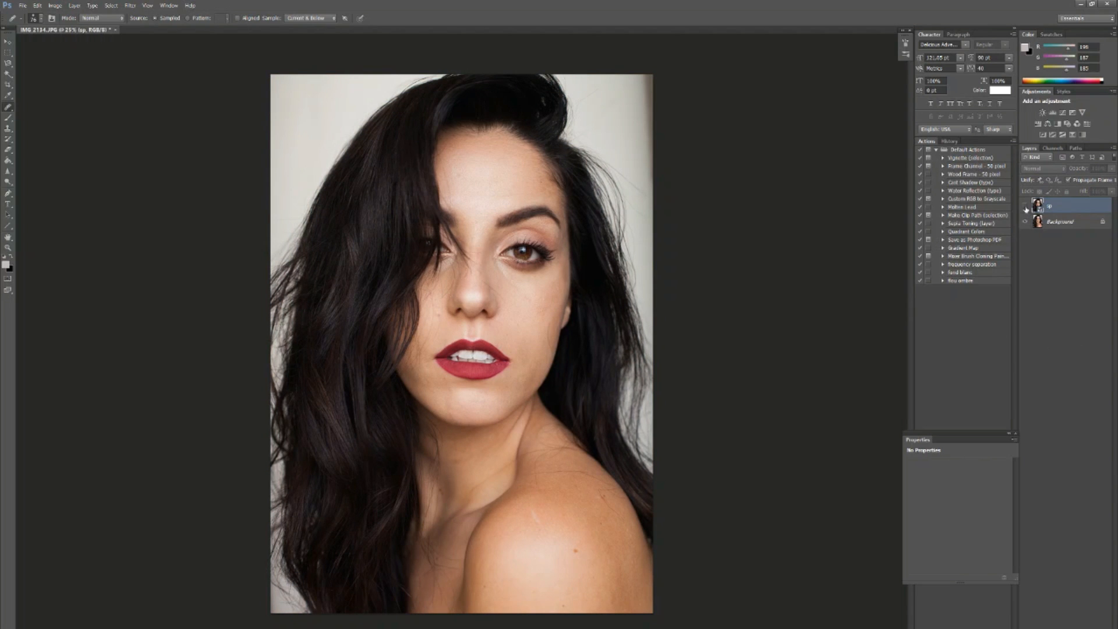
click(1026, 208)
click(1026, 208)
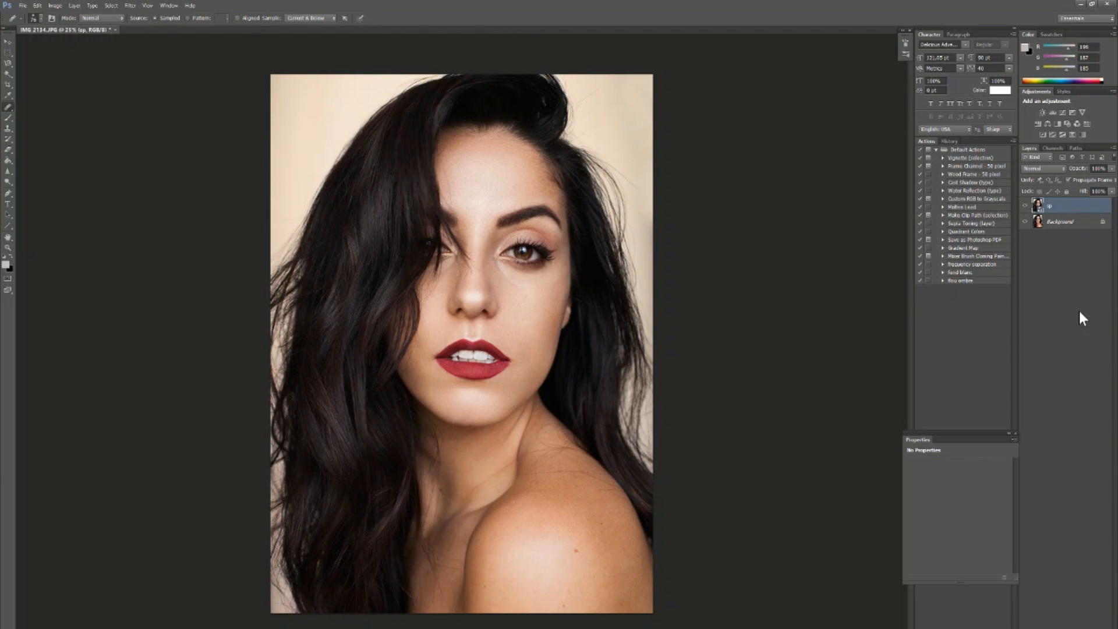
key(Delete)
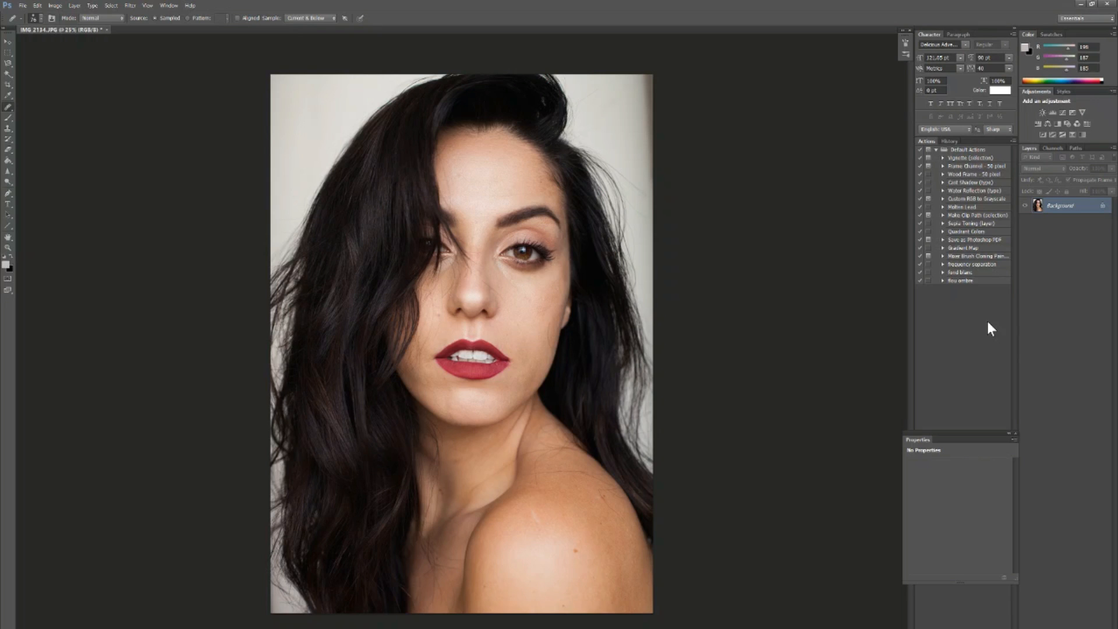
- Run the frequency separation action on the Background layer to build a group with a blurred layer and a detail layer
click(984, 266)
drag(948, 440, 956, 306)
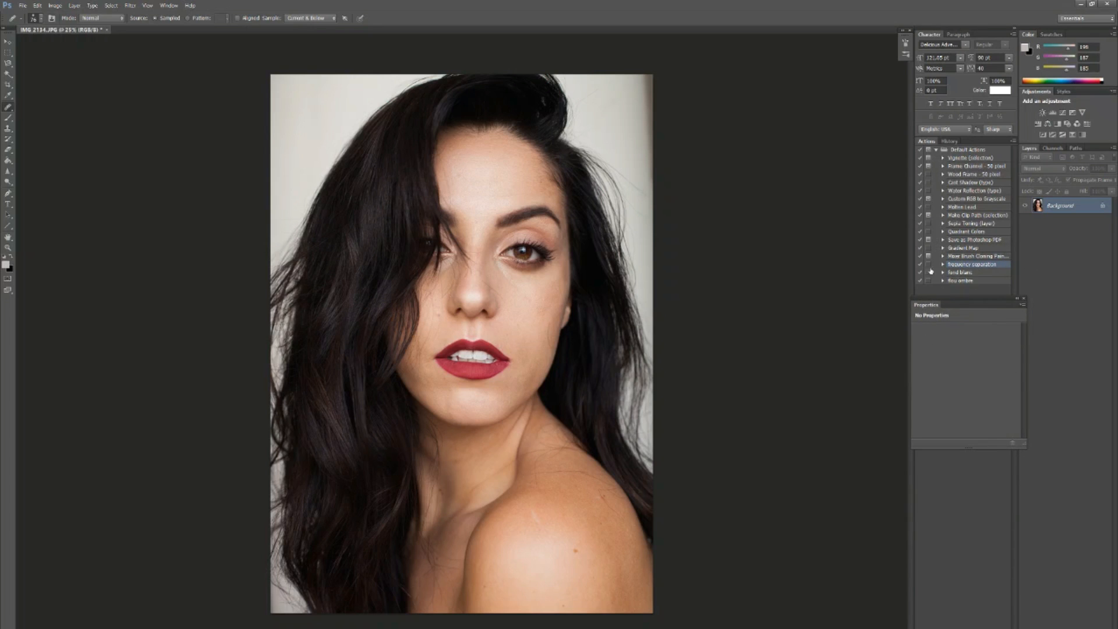
drag(955, 308, 959, 442)
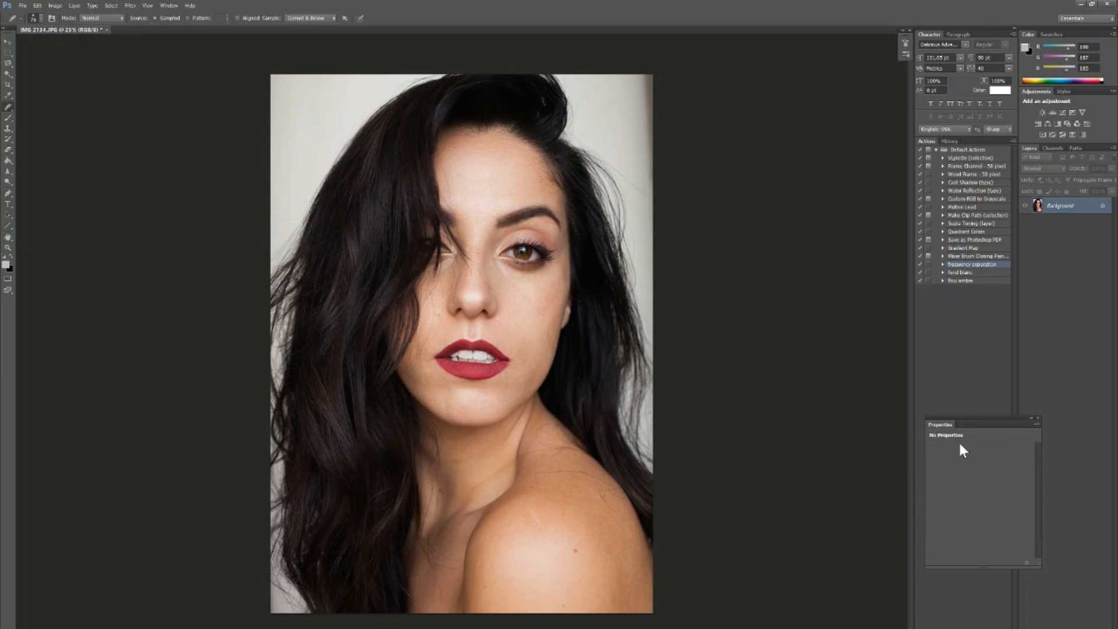
click(942, 265)
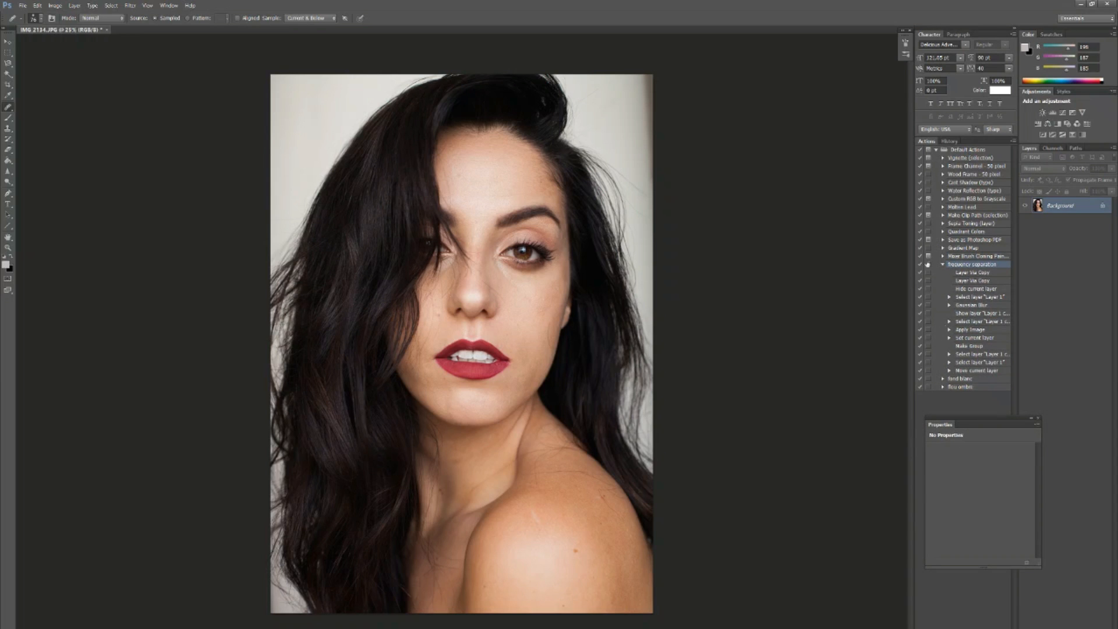
click(943, 264)
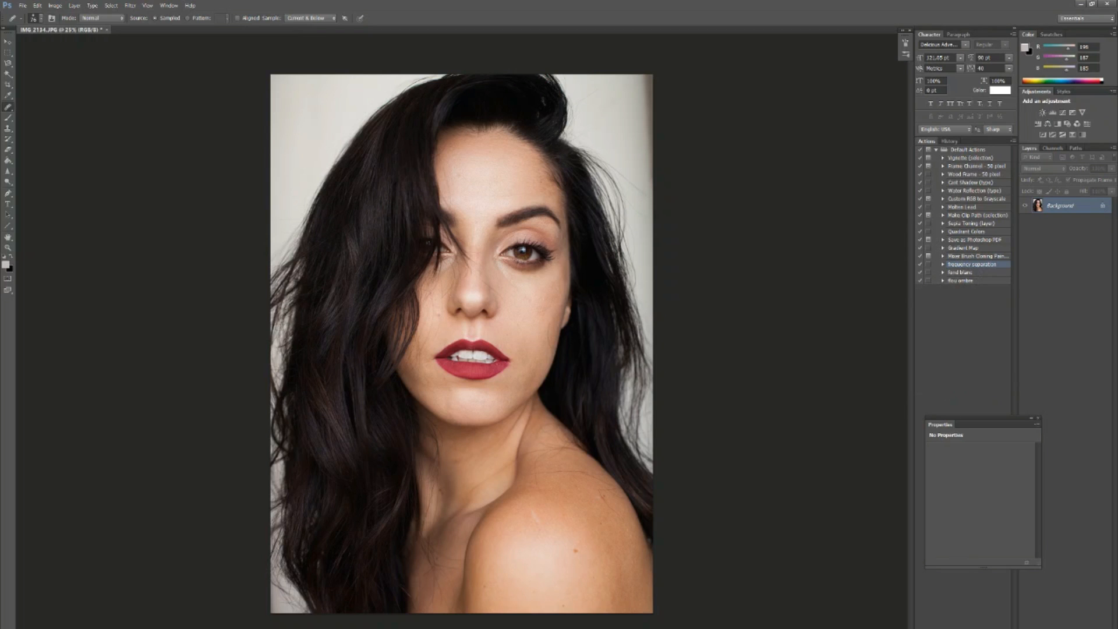
key(ctrl+j)
key(ctrl+j)
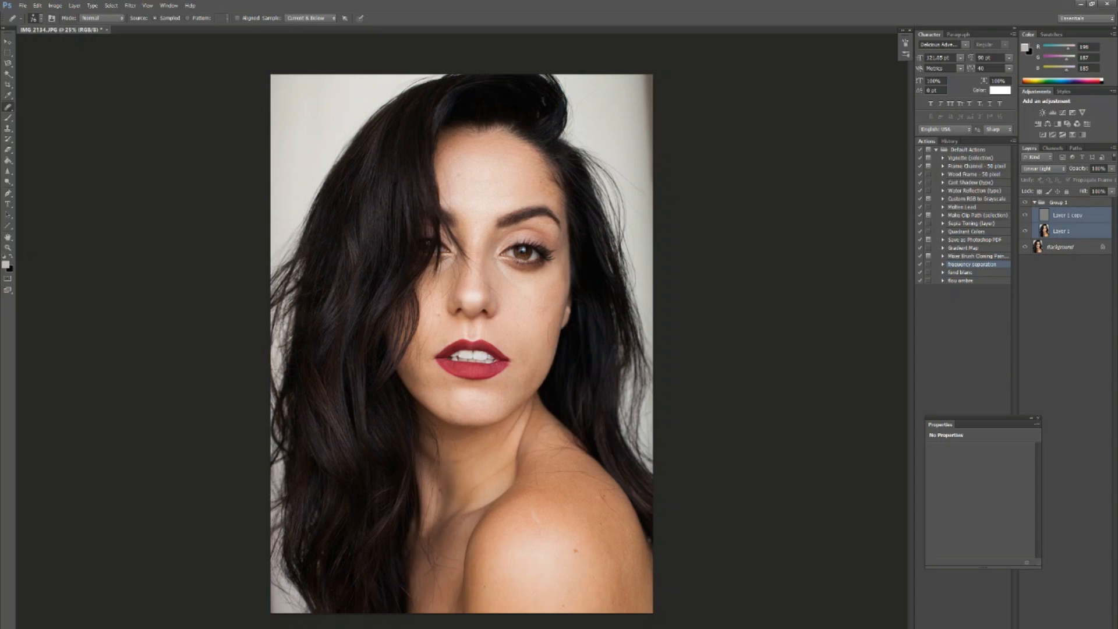
- Rename Layer 1 as couleur and Layer 1 copy as texture
click(1081, 247)
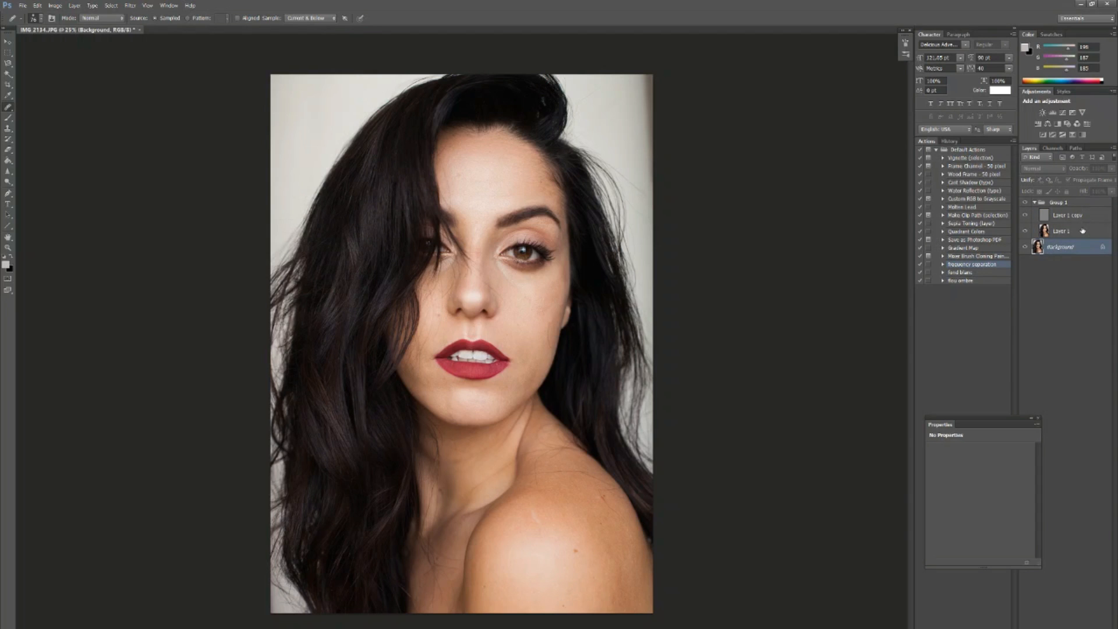
click(1082, 231)
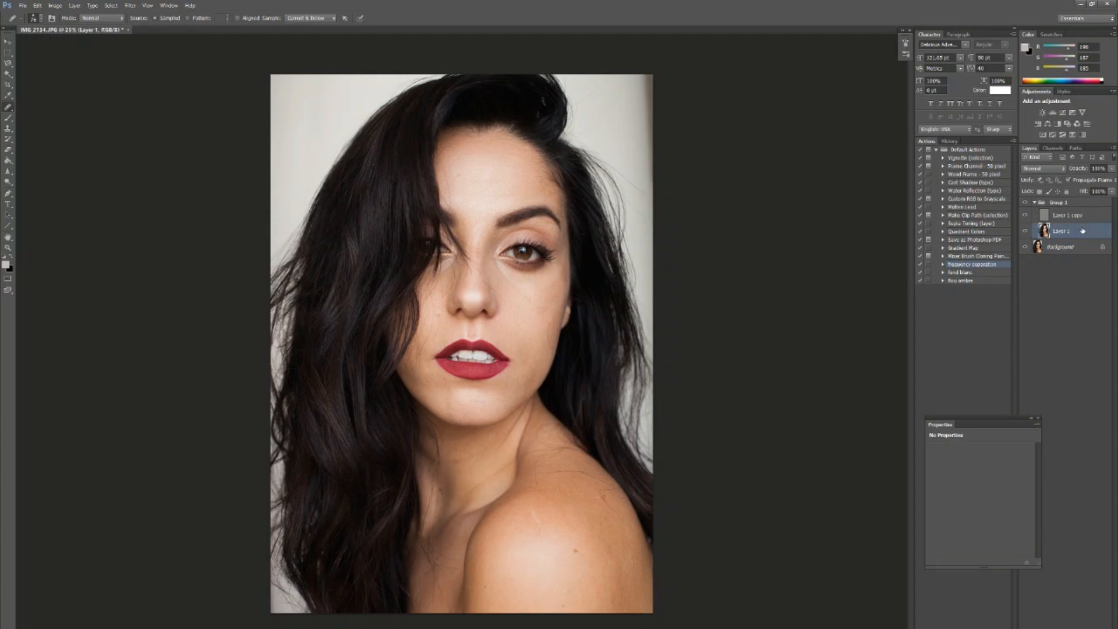
double_click(1063, 232)
text(couleur)
key(Return)
click(1058, 216)
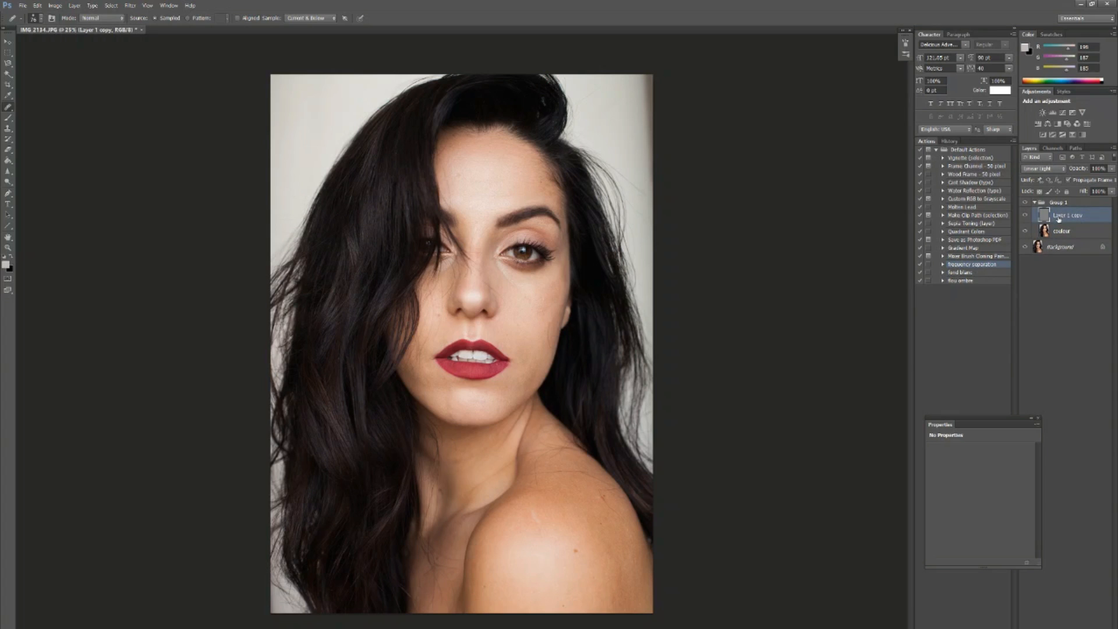
double_click(1058, 217)
text(texture)
- Set up the Healing Brush with a smaller size for retouching the cheek on the couleur layer
click(1062, 230)
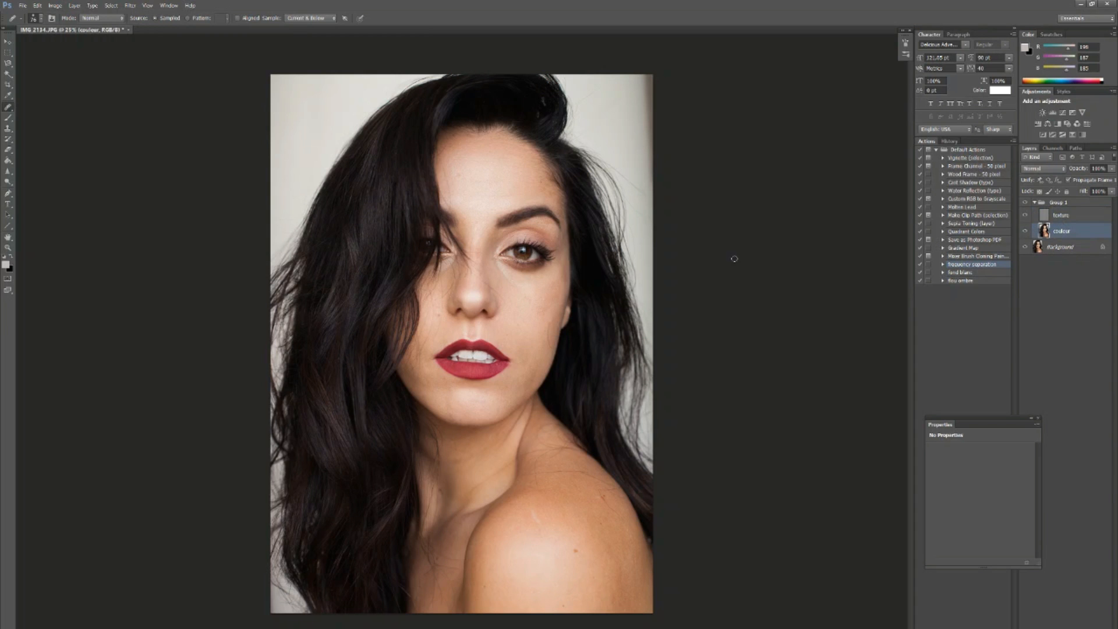
key(ctrl+plus)
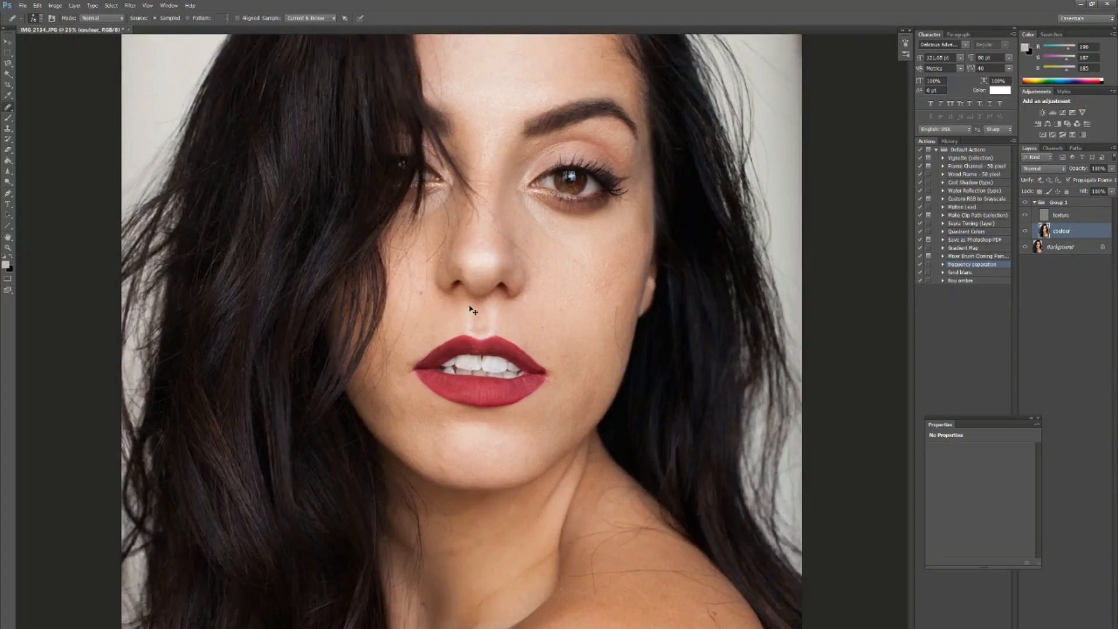
key(ctrl+plus)
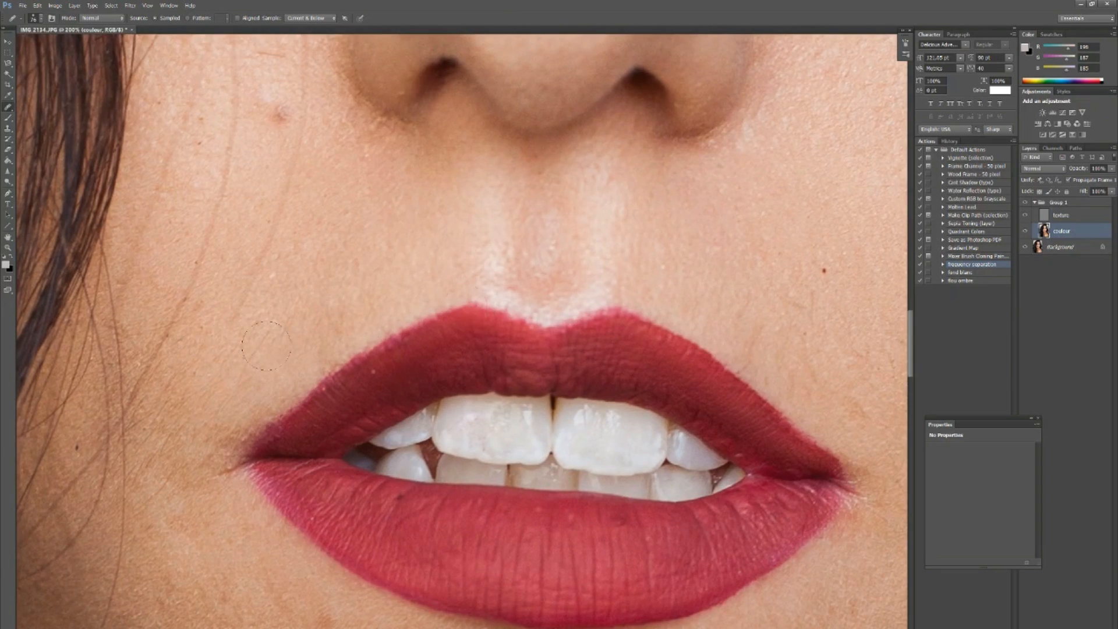
key(ctrl+plus)
scroll(633, 308, up, 4)
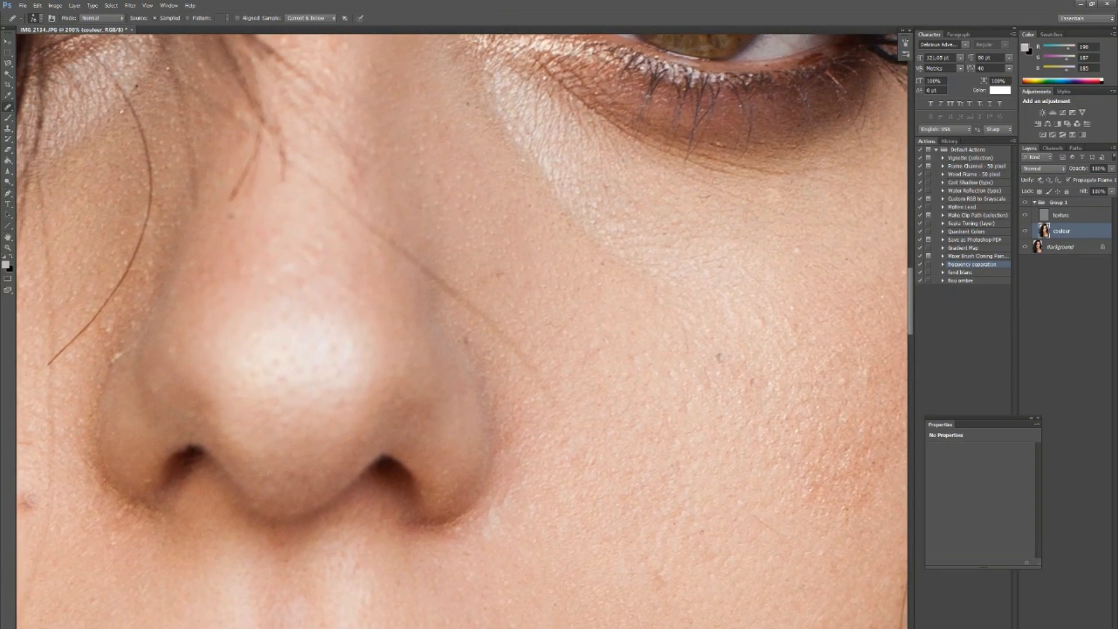
drag(633, 308, 445, 125)
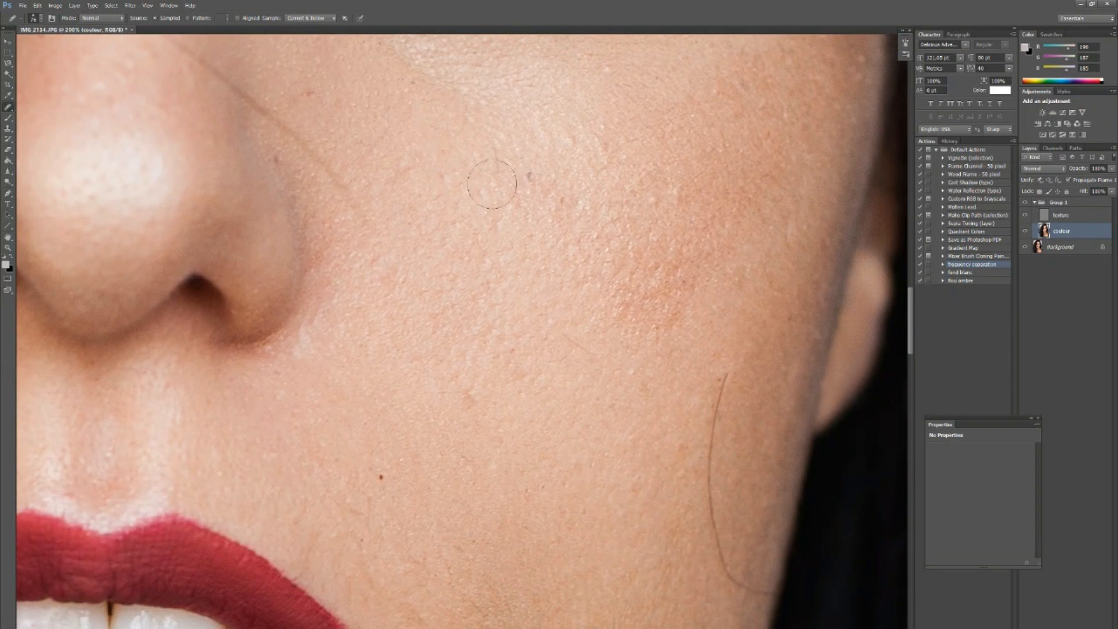
click(10, 106)
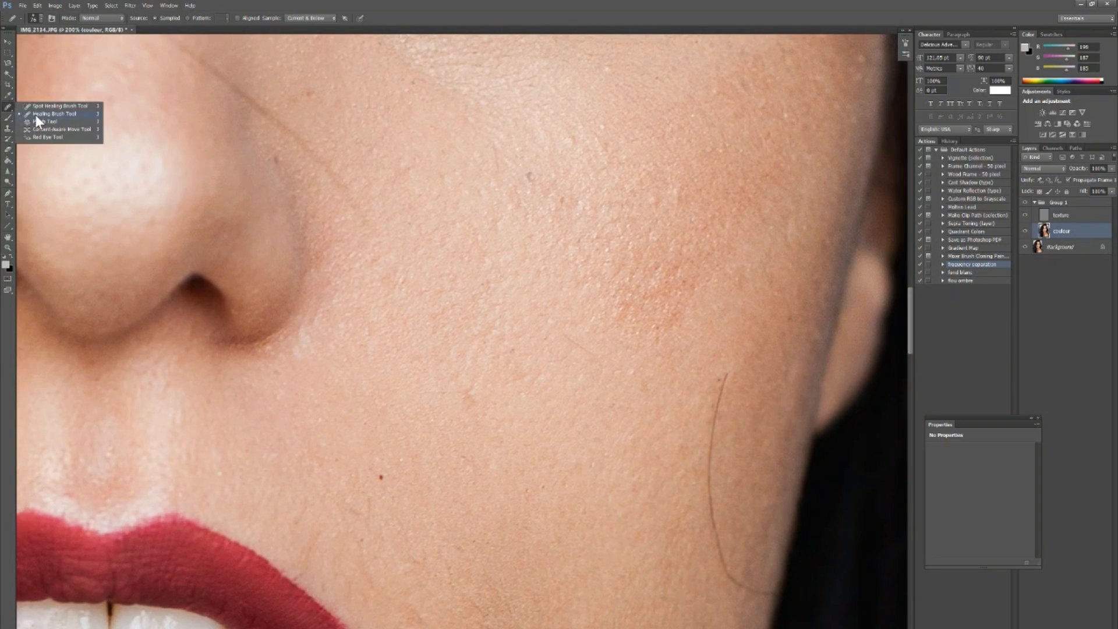
click(35, 114)
click(7, 107)
right_click(506, 150)
click(530, 167)
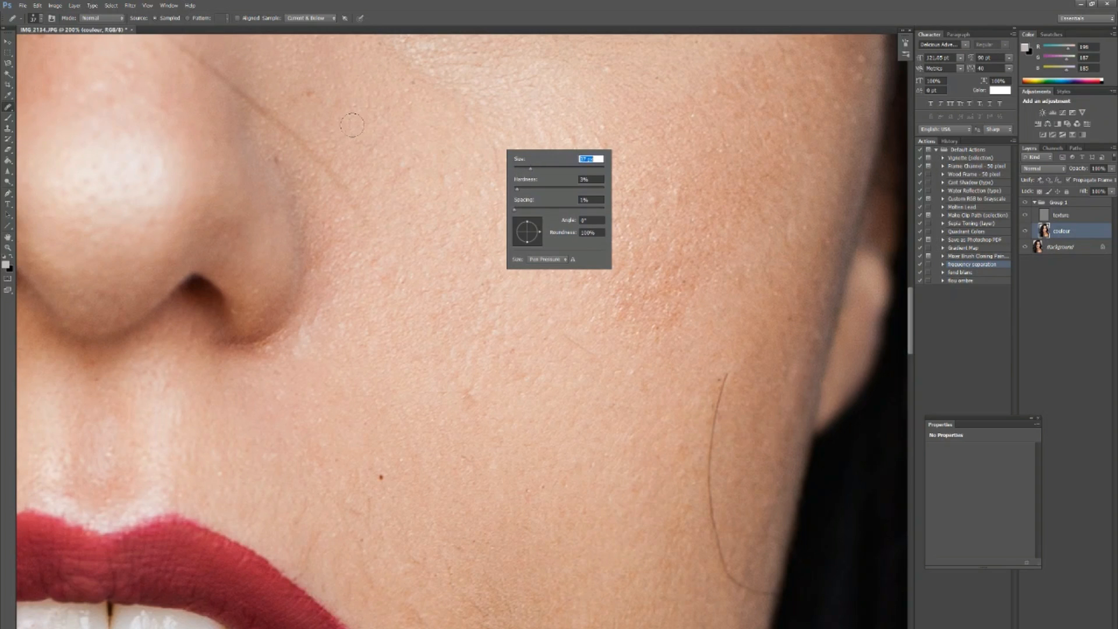
click(407, 153)
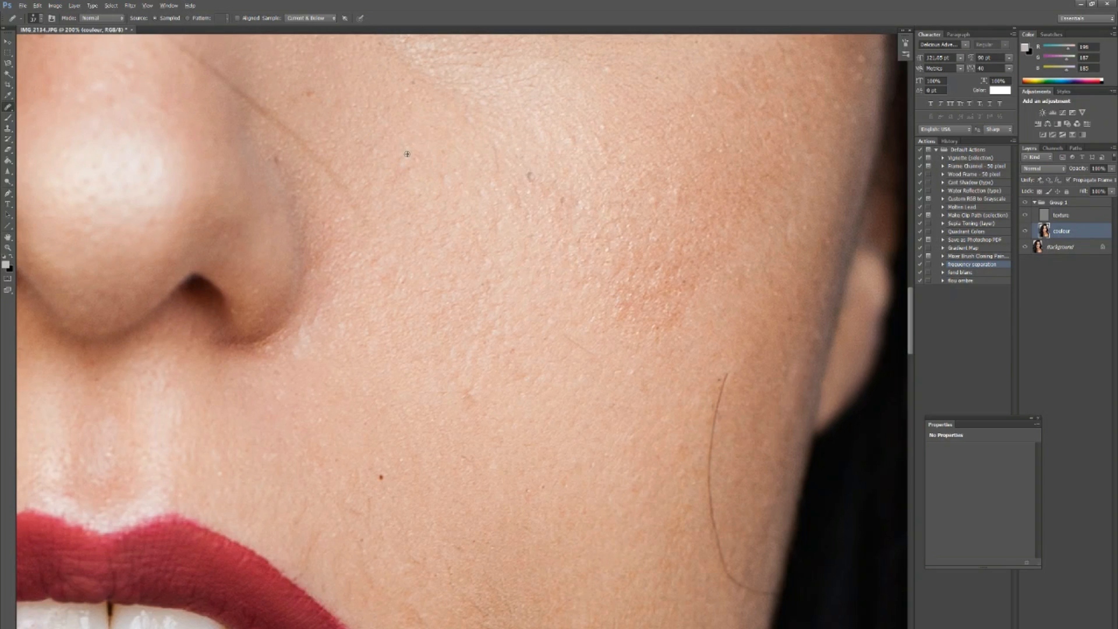
- Heal the uneven colour and small marks on the cheek beside the nose and above the mouth, sampling clean skin nearby
alt+click(430, 210)
click(330, 242)
key(ctrl+minus)
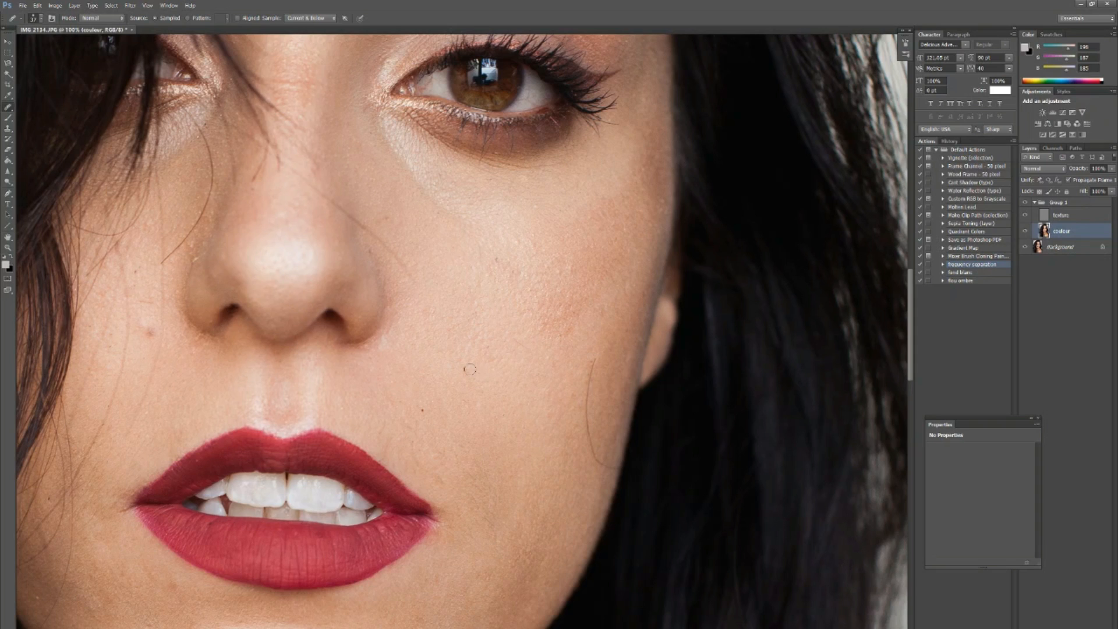
alt+click(503, 360)
click(494, 360)
click(437, 307)
alt+click(446, 381)
click(423, 410)
alt+click(438, 381)
drag(439, 409, 439, 403)
alt+click(472, 351)
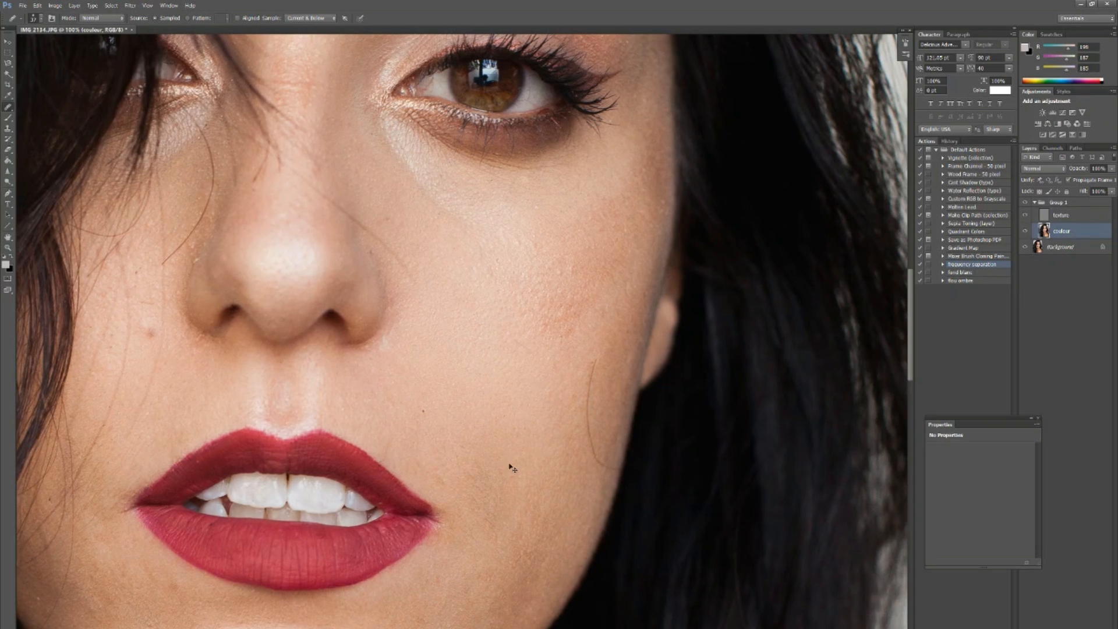
- Even out the skin tone on the lower cheek and along the jaw with the Healing Brush on the couleur layer
key(ctrl+plus)
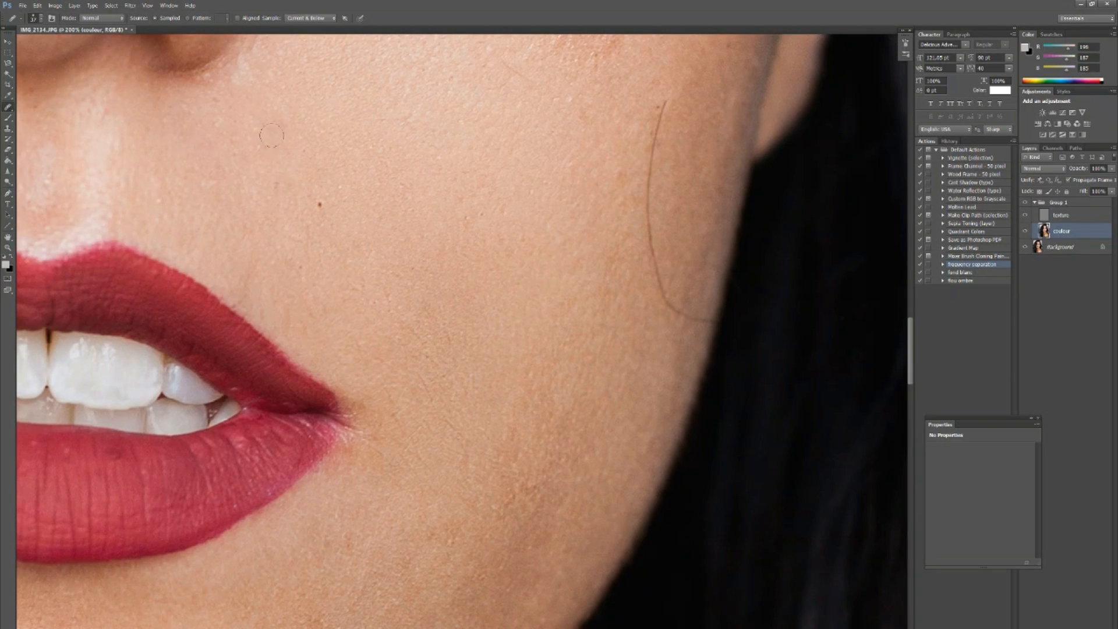
drag(457, 453, 495, 512)
drag(402, 504, 517, 294)
drag(408, 460, 371, 457)
key(ctrl+minus)
drag(593, 240, 526, 284)
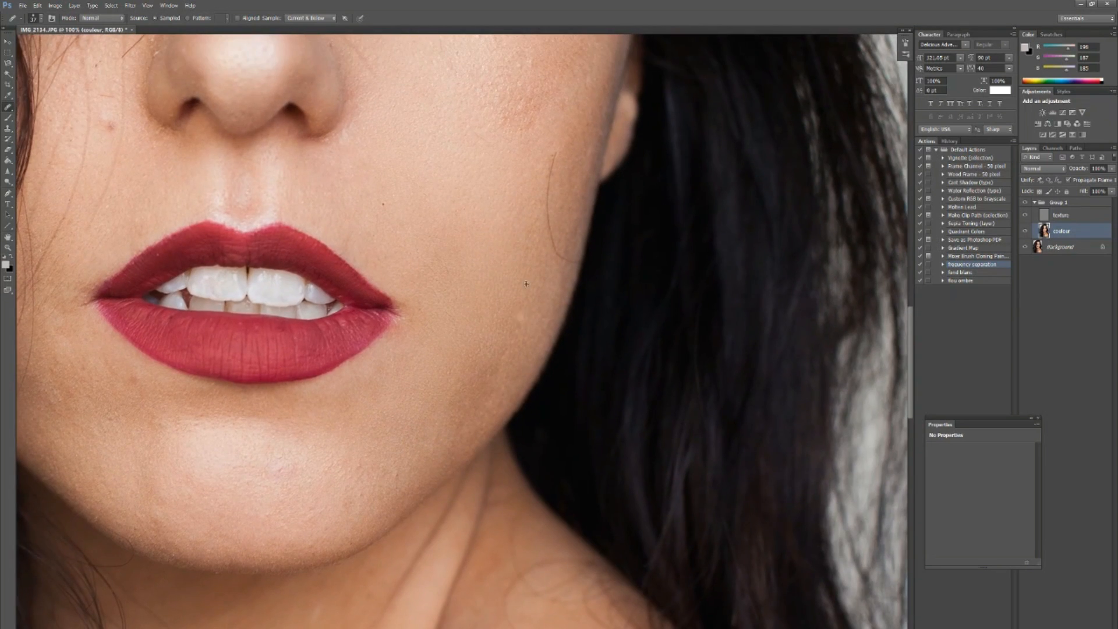
drag(489, 147, 455, 365)
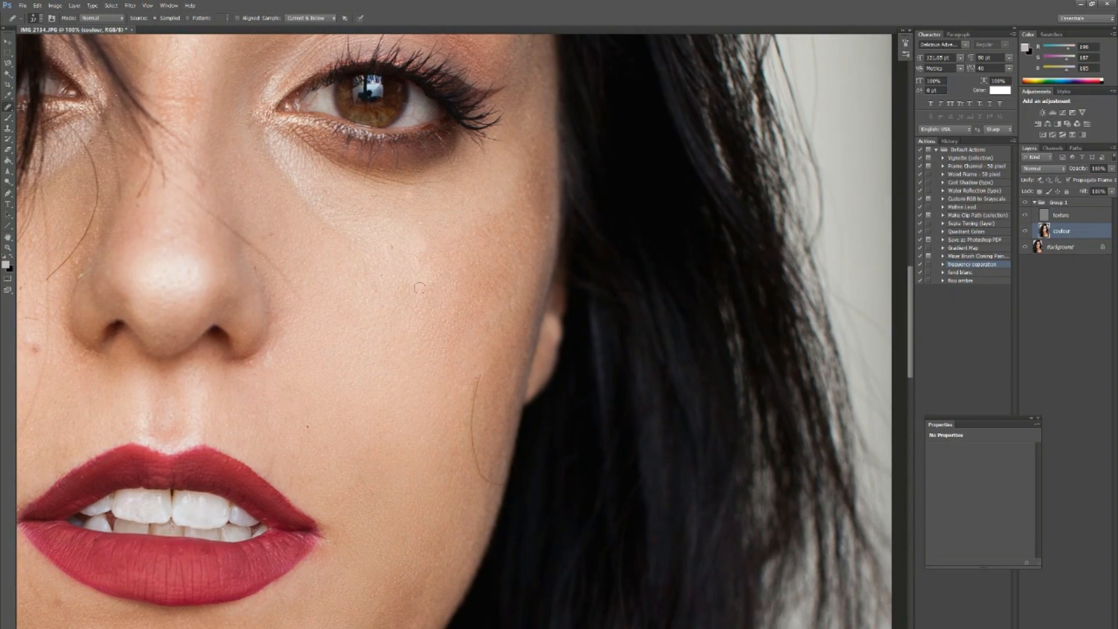
mouse_move(404, 489)
mouse_down()
mouse_move(374, 290)
mouse_move(451, 220)
mouse_up()
key(ctrl+plus)
drag(351, 451, 266, 558)
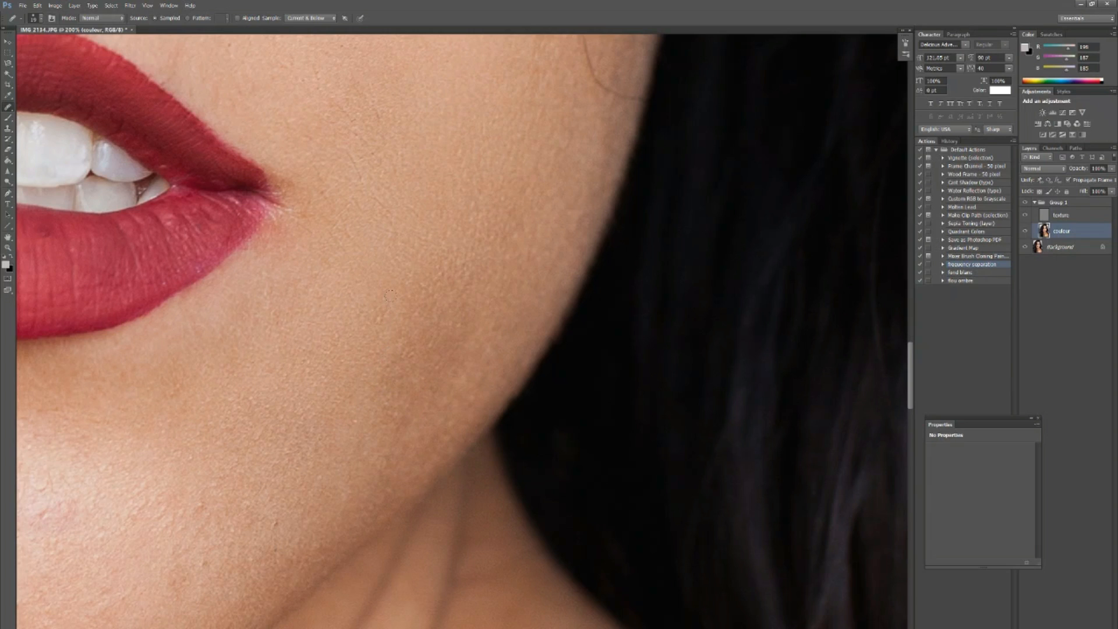
- Patch the dark areas on the lower cheek near the jawline with the Patch tool, and return to the Healing Brush
right_click(8, 107)
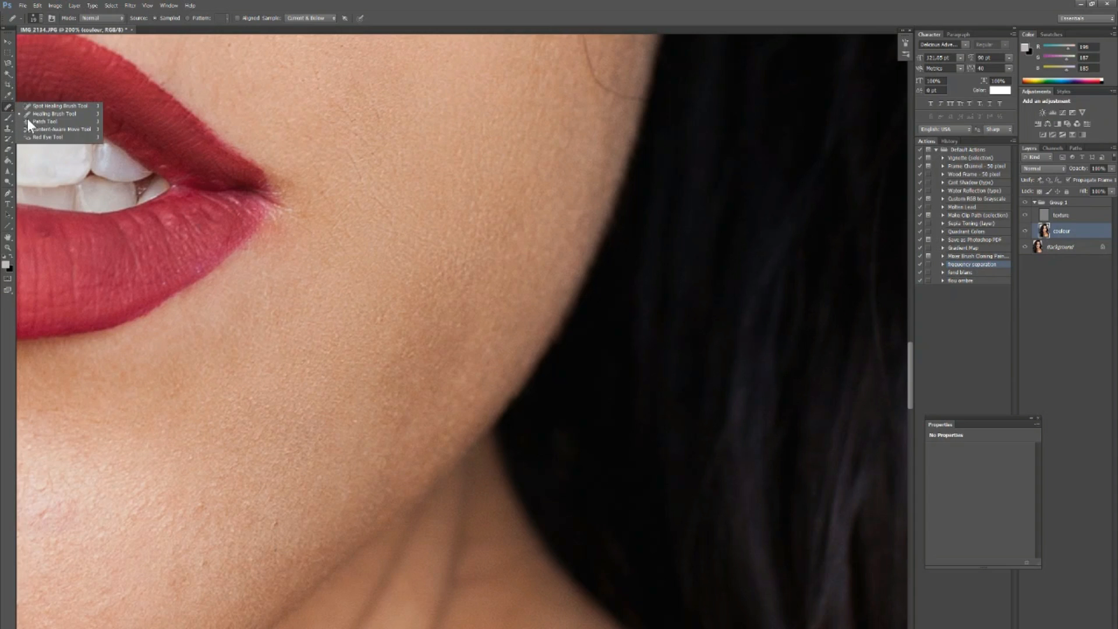
click(35, 121)
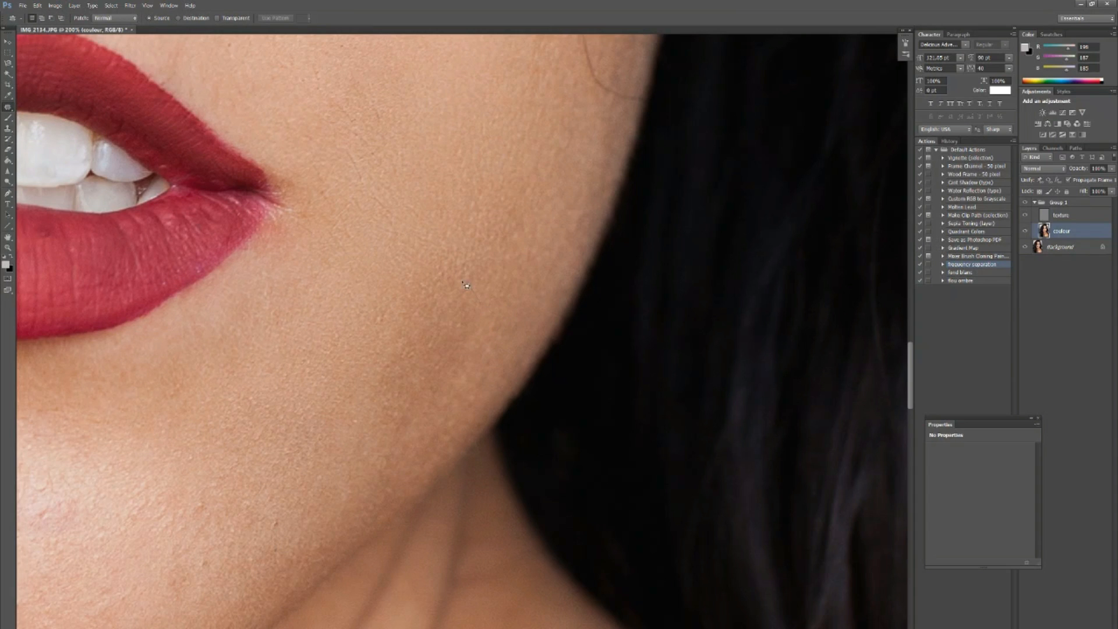
mouse_move(381, 366)
mouse_down()
mouse_move(381, 446)
mouse_move(424, 440)
mouse_move(481, 384)
mouse_move(486, 326)
mouse_move(432, 374)
mouse_move(327, 336)
mouse_move(340, 346)
mouse_move(347, 417)
mouse_move(419, 343)
mouse_move(349, 344)
mouse_up()
key(ctrl+d)
drag(382, 353, 334, 327)
key(ctrl+d)
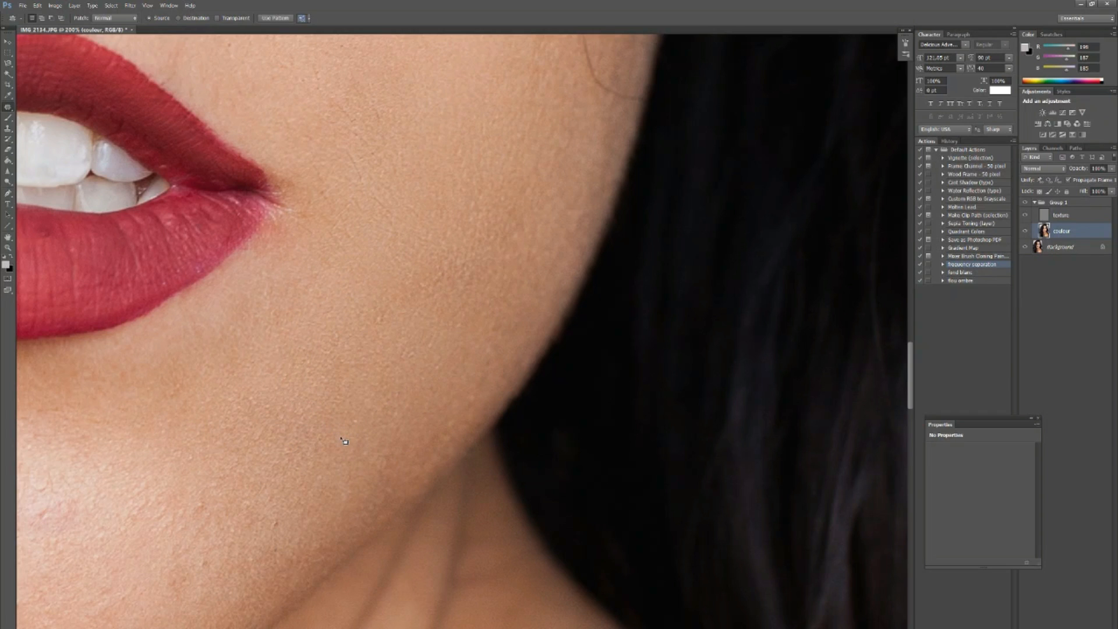
mouse_move(427, 259)
mouse_down()
mouse_move(430, 331)
mouse_move(431, 255)
mouse_up()
drag(411, 304, 320, 444)
key(ctrl+d)
click(6, 110)
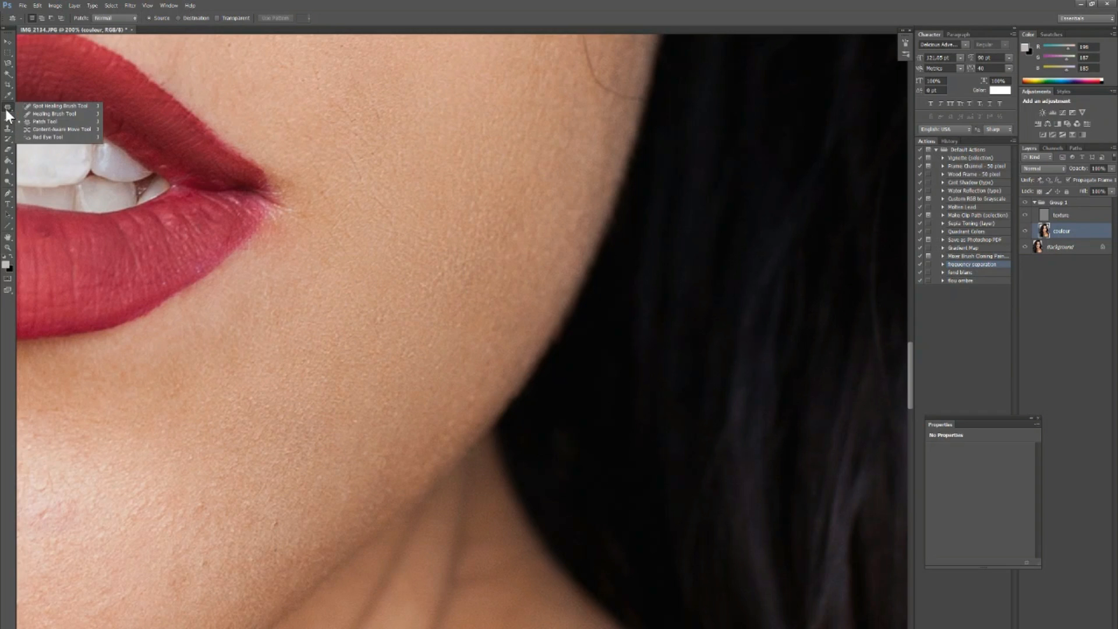
click(36, 116)
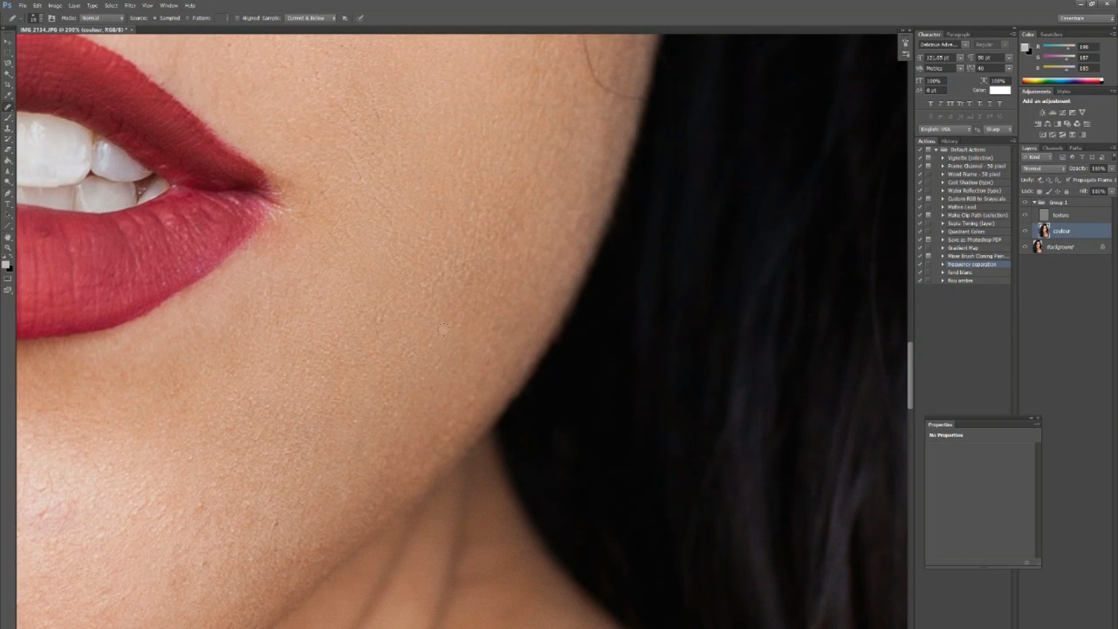
- Compare the face before and after the retouch by hiding and showing Group 1 at different magnifications
key(ctrl+minus)
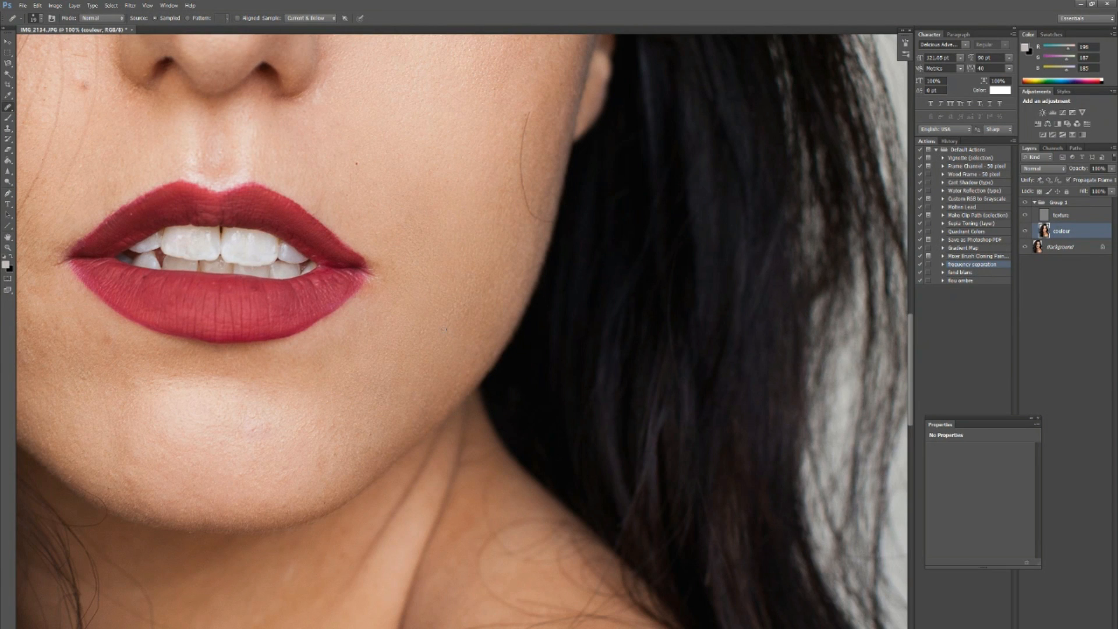
drag(443, 328, 434, 456)
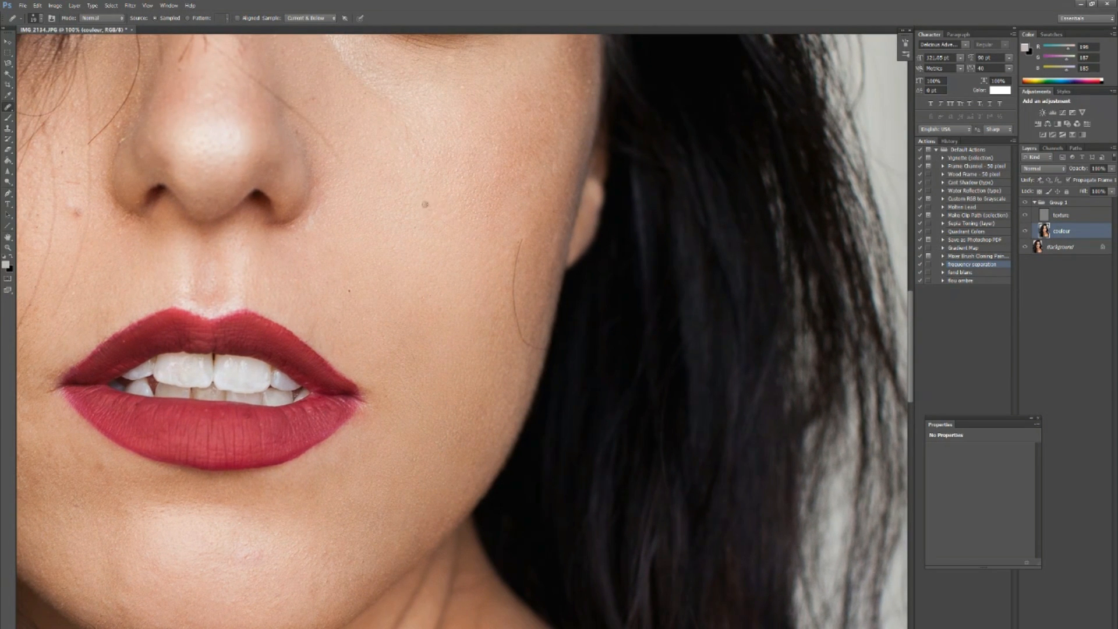
click(1026, 203)
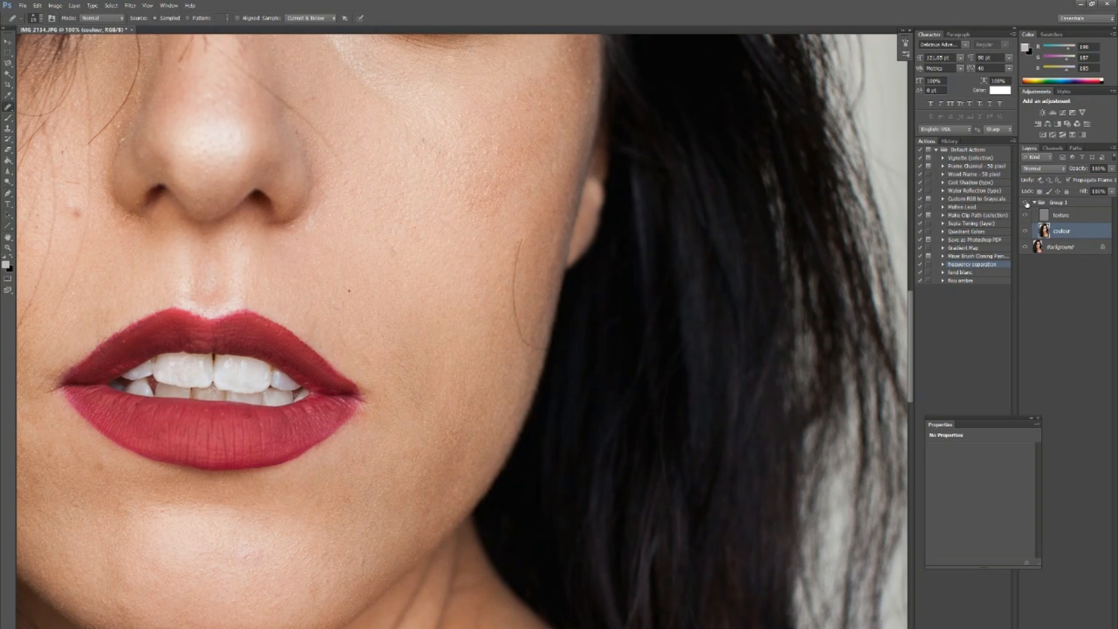
click(1025, 204)
click(1026, 203)
click(1026, 203)
key(ctrl+minus)
key(ctrl+minus)
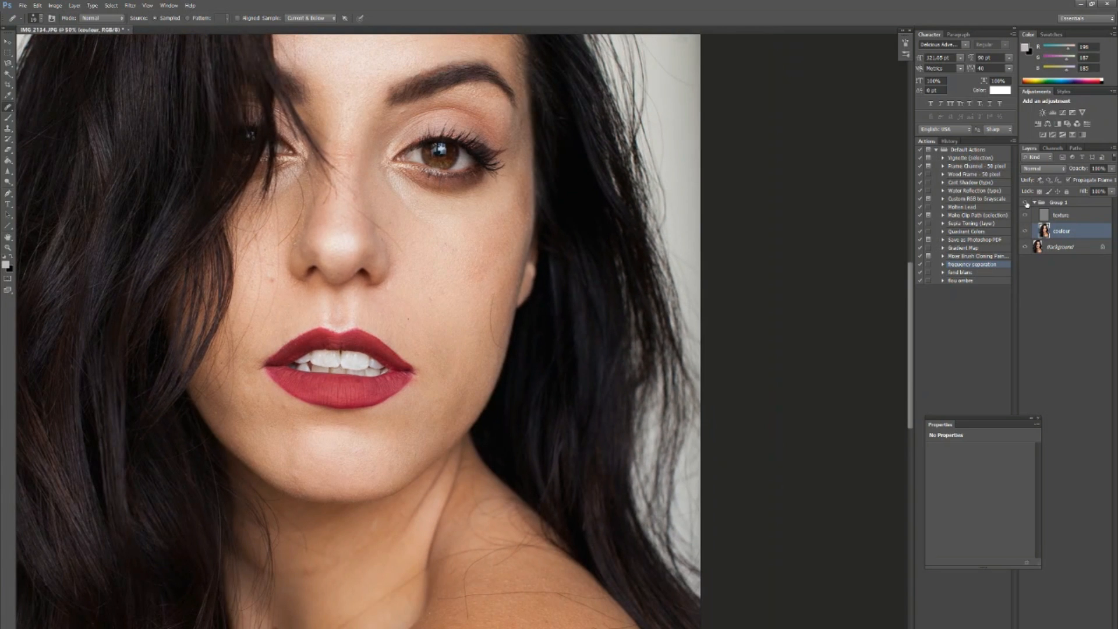
click(1026, 203)
click(1025, 203)
key(ctrl+plus)
key(ctrl+plus)
key(ctrl+plus)
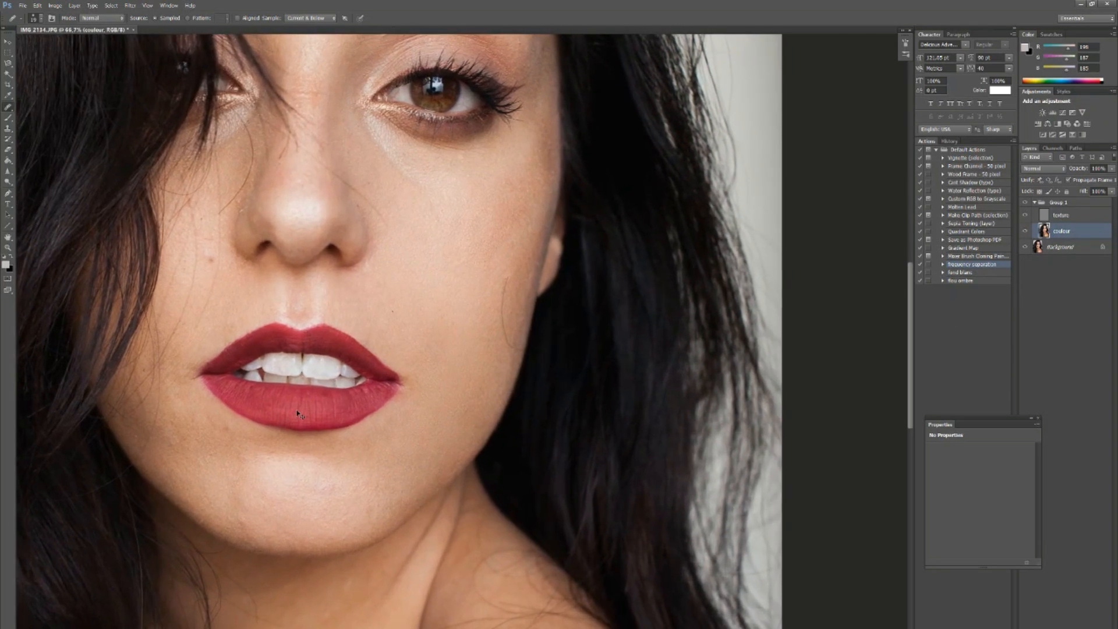
- Even out the skin between the mouth corner and the jawline by patching it with clean skin using the Patch tool
drag(297, 410, 313, 341)
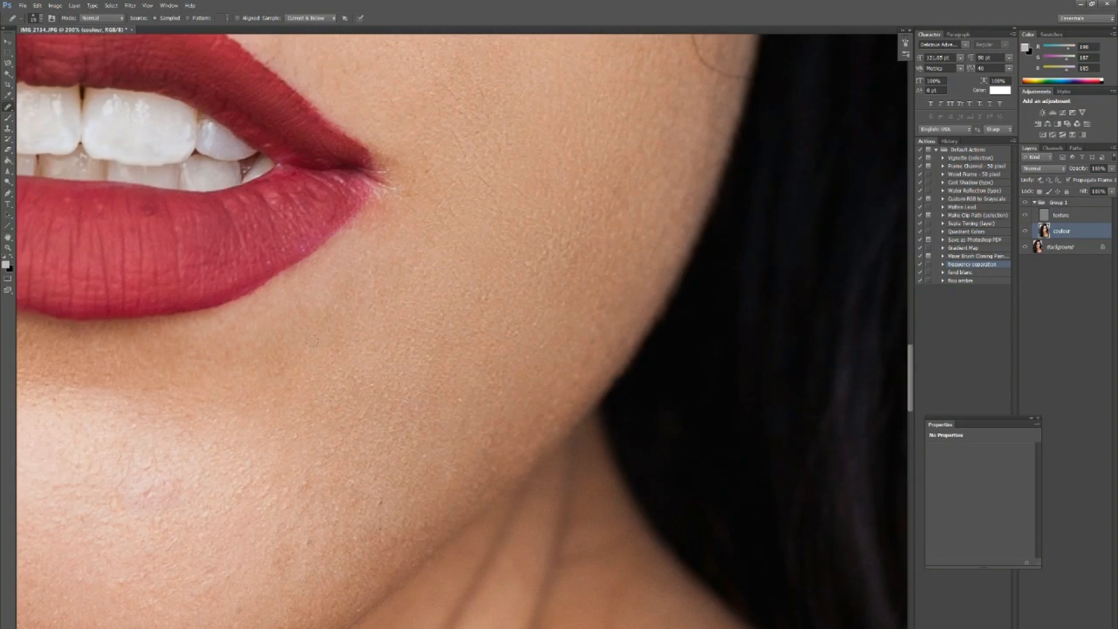
right_click(8, 110)
click(51, 123)
mouse_move(401, 300)
mouse_down()
mouse_move(316, 360)
mouse_move(405, 298)
mouse_up()
drag(371, 358, 474, 390)
key(ctrl+d)
key(ctrl+minus)
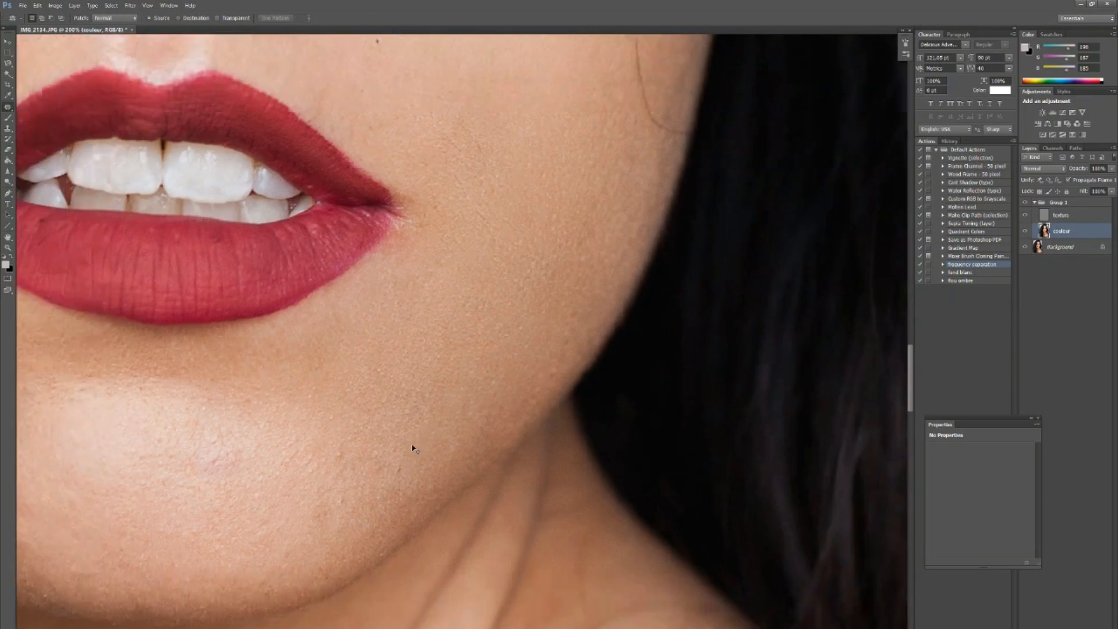
mouse_move(401, 440)
mouse_down()
mouse_move(392, 425)
mouse_move(448, 381)
mouse_up()
key(ctrl+d)
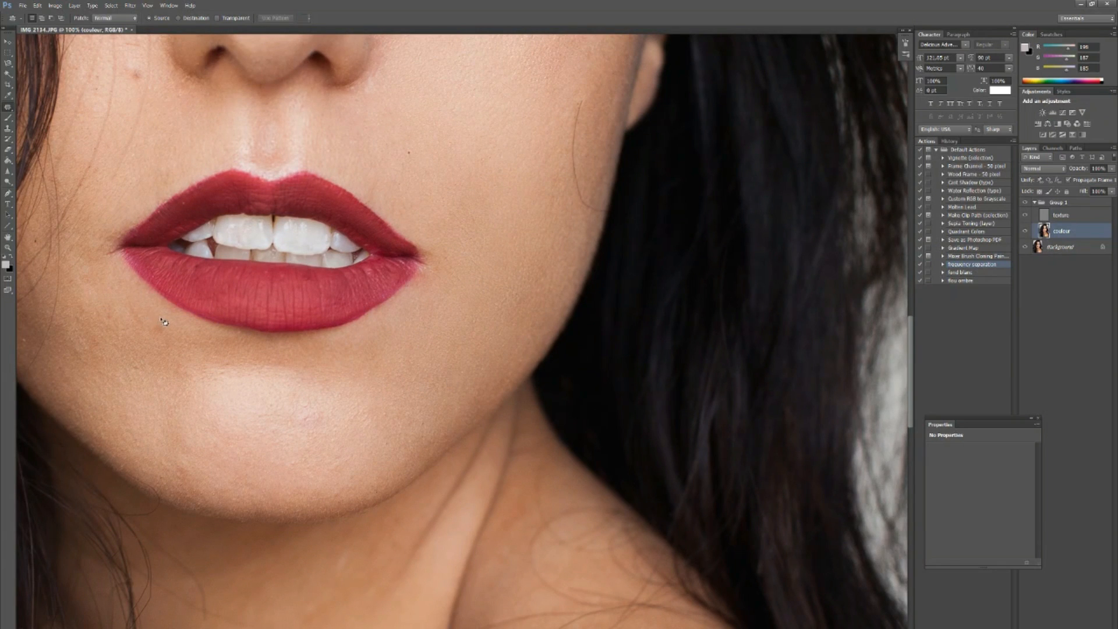
- Patch the dark area of skin below the mouth corner on the hair-covered side of the face
drag(173, 338, 165, 327)
mouse_move(157, 343)
mouse_down()
mouse_move(151, 354)
mouse_move(172, 374)
mouse_up()
key(ctrl+d)
- Even out the lower edge of the chin with the Healing Brush, sampling the smoother skin of the chin
scroll(228, 471, up, 1)
right_click(7, 107)
click(46, 115)
click(314, 313)
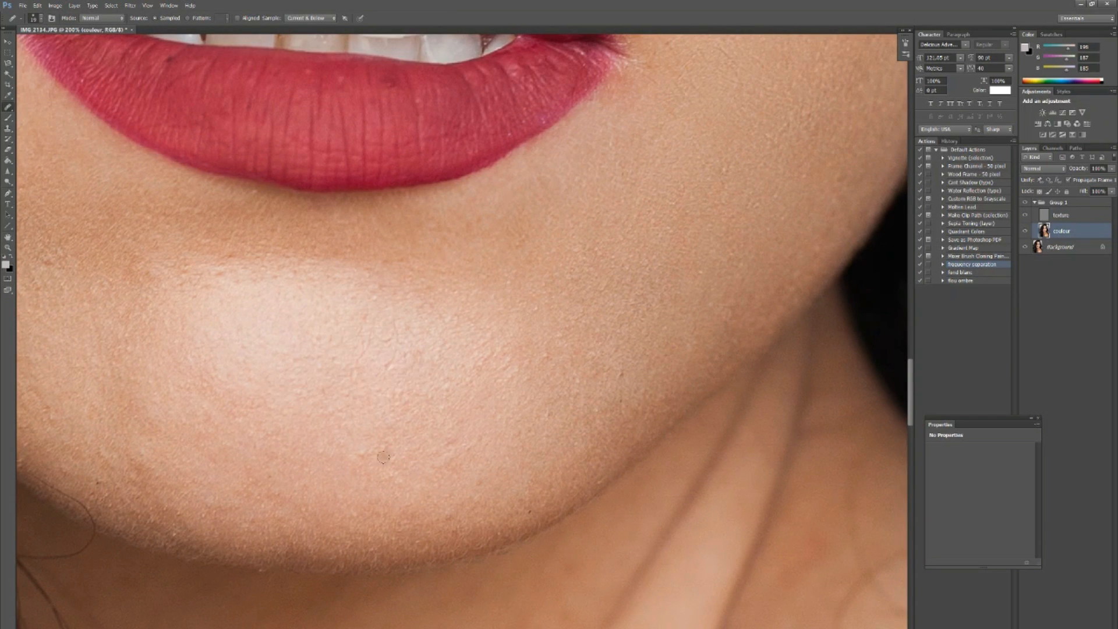
drag(187, 489, 245, 526)
drag(454, 514, 396, 529)
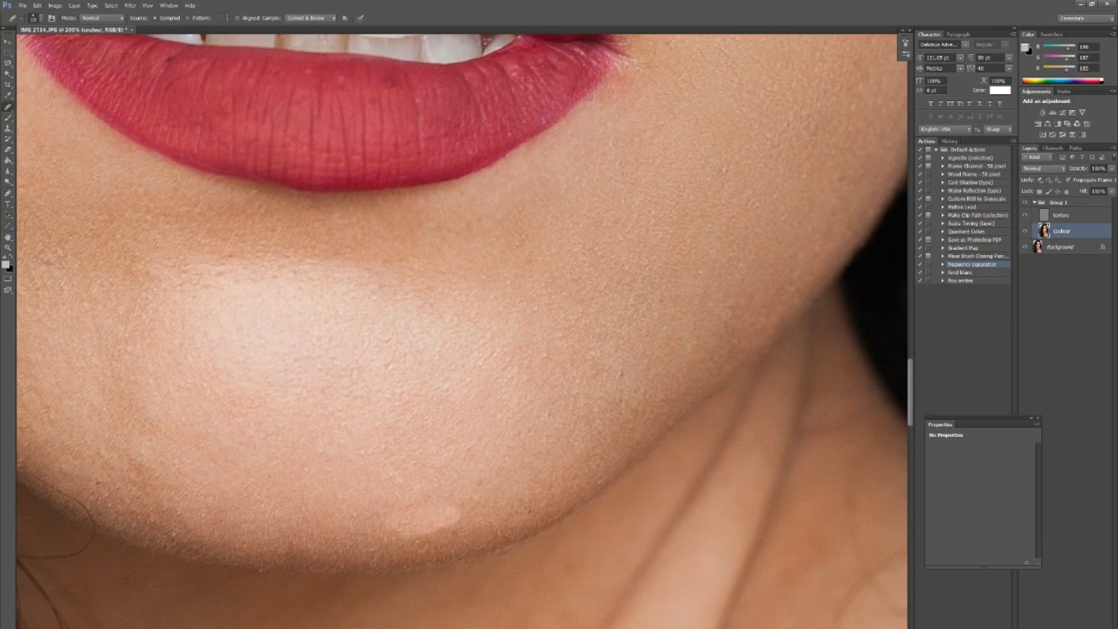
alt+click(201, 318)
drag(104, 454, 161, 485)
drag(126, 376, 224, 400)
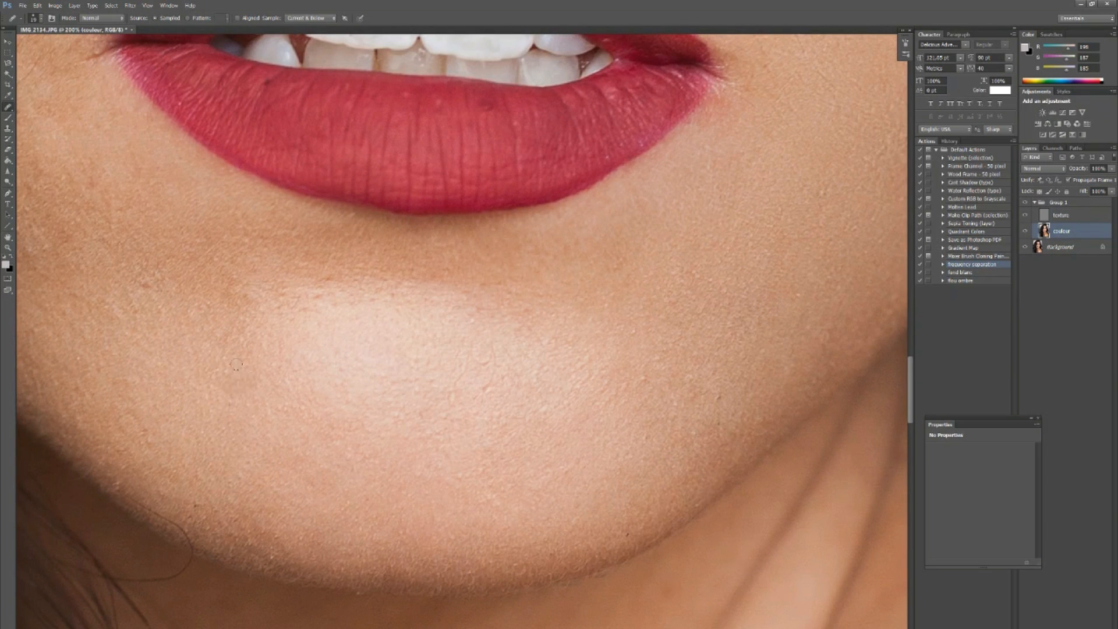
- Heal the uneven colour below the lower lip and on the lower cheek on the hair-covered side
drag(281, 285, 334, 280)
drag(437, 432, 606, 472)
drag(291, 496, 237, 417)
alt+click(310, 384)
drag(377, 391, 411, 328)
drag(329, 318, 236, 360)
drag(247, 269, 348, 352)
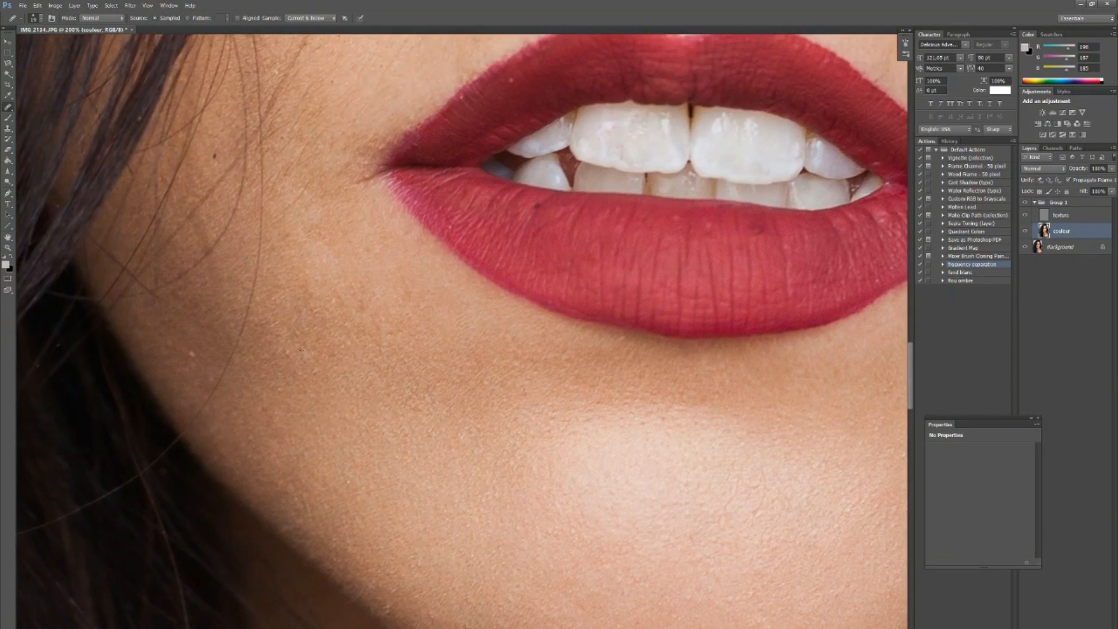
mouse_move(294, 294)
mouse_down()
mouse_move(278, 334)
mouse_move(307, 379)
mouse_up()
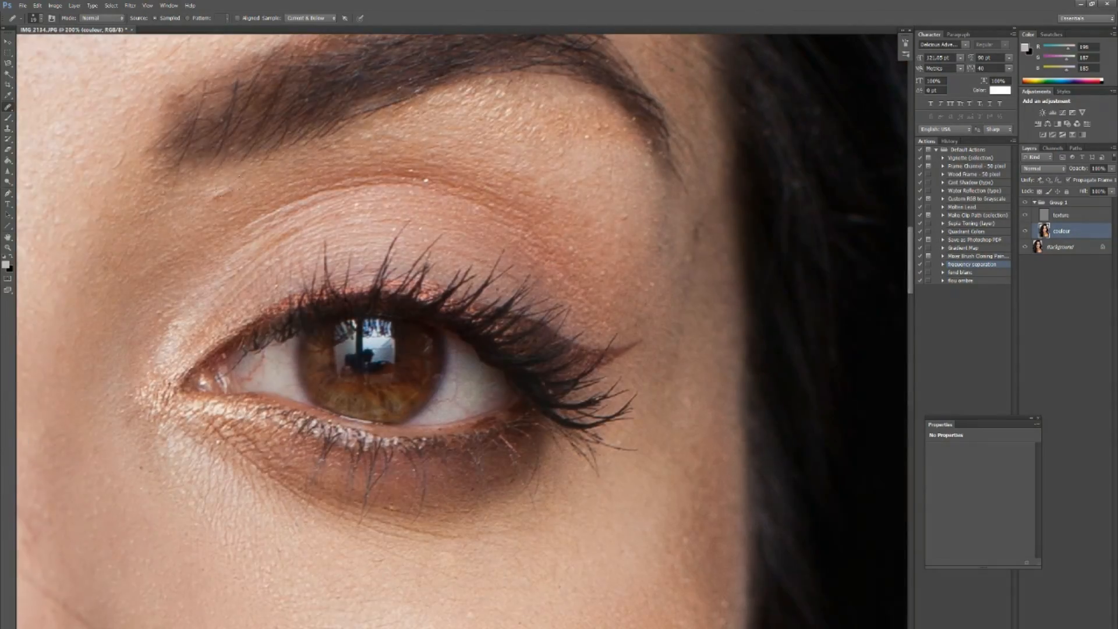
- Heal the uneven colour on the forehead between the brows, and compare the result by hiding and showing Group 1
drag(43, 129, 380, 294)
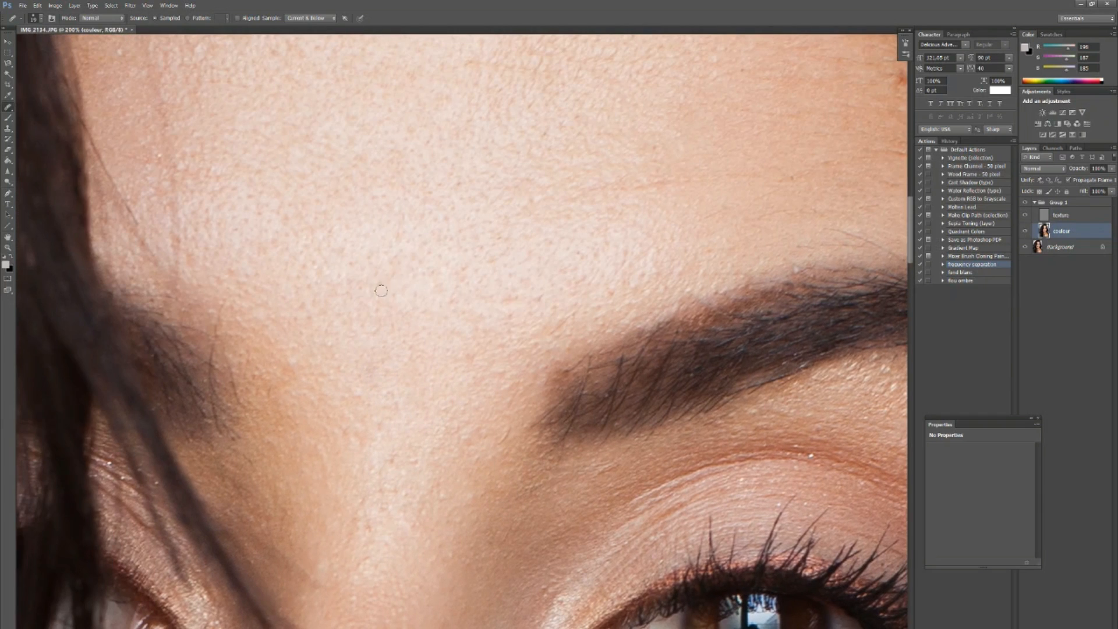
alt+click(368, 304)
click(390, 460)
click(369, 526)
alt+click(247, 260)
click(301, 329)
drag(267, 220, 368, 330)
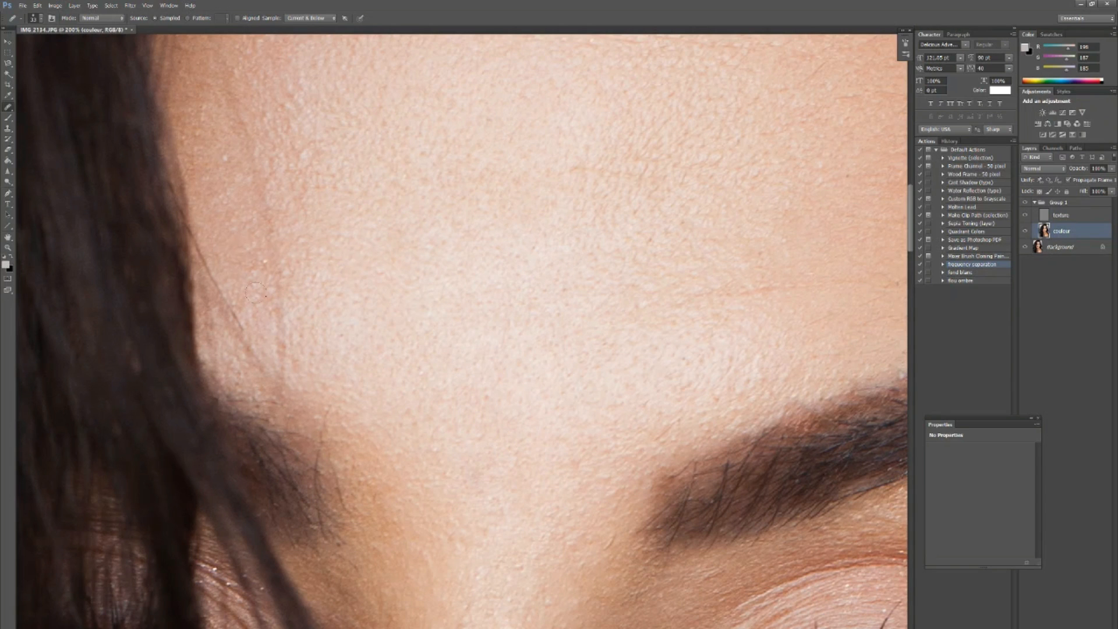
click(265, 117)
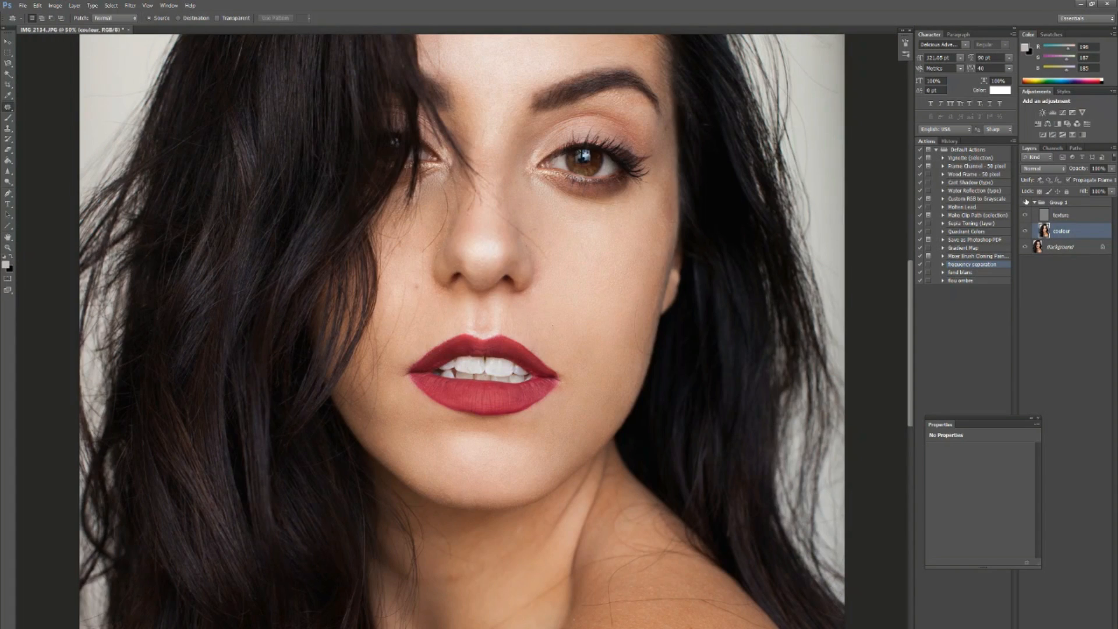
click(1026, 202)
click(1026, 202)
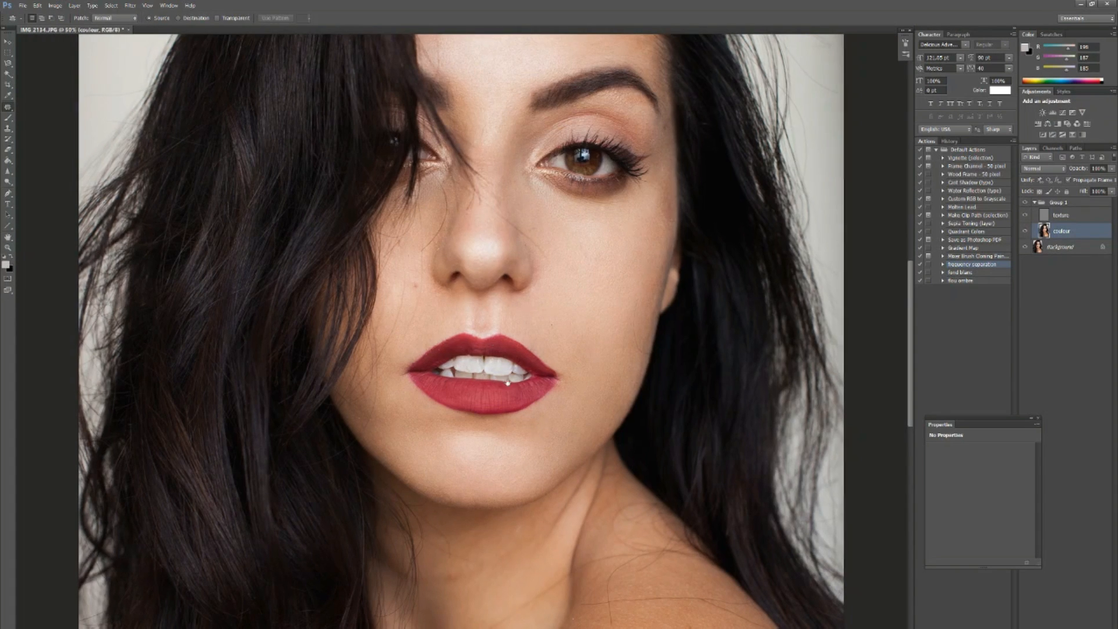
- Patch the creases and uneven tones on the neck below the jaw with the Patch tool
mouse_move(542, 431)
mouse_down()
mouse_move(464, 150)
mouse_move(423, 144)
mouse_up()
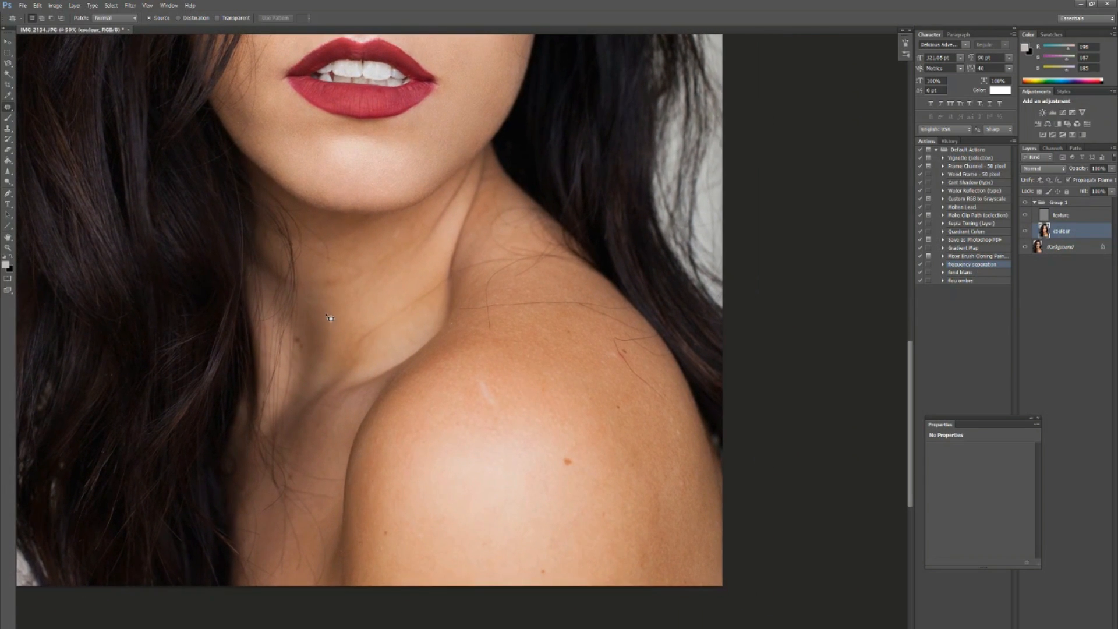
drag(322, 292, 354, 288)
mouse_move(411, 238)
mouse_down()
mouse_move(361, 259)
mouse_move(408, 229)
mouse_up()
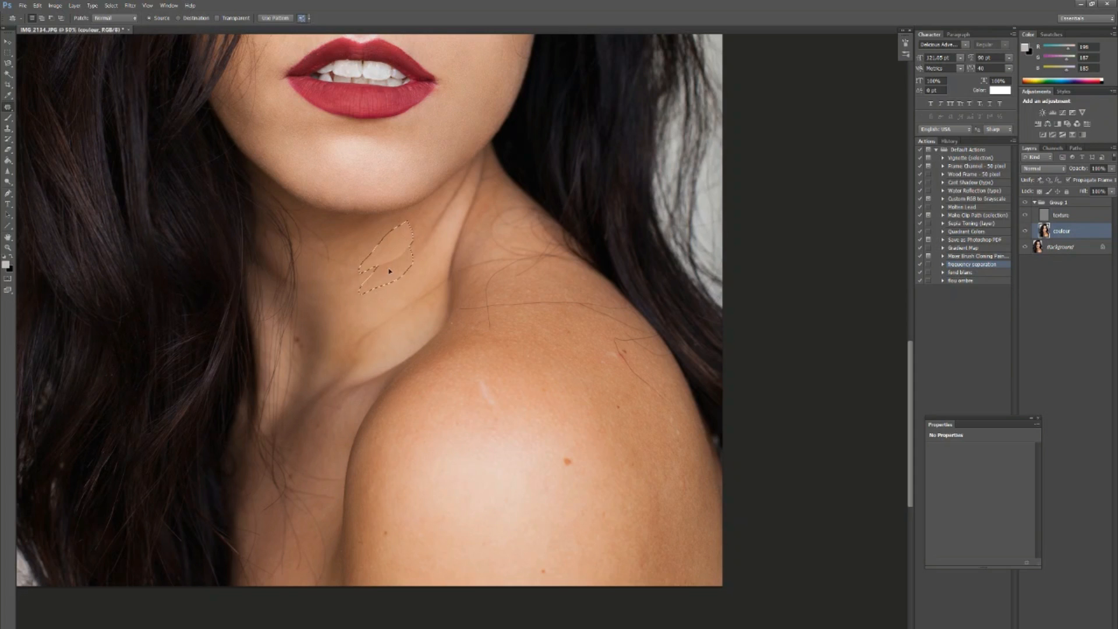
drag(386, 268, 413, 259)
key(ctrl+d)
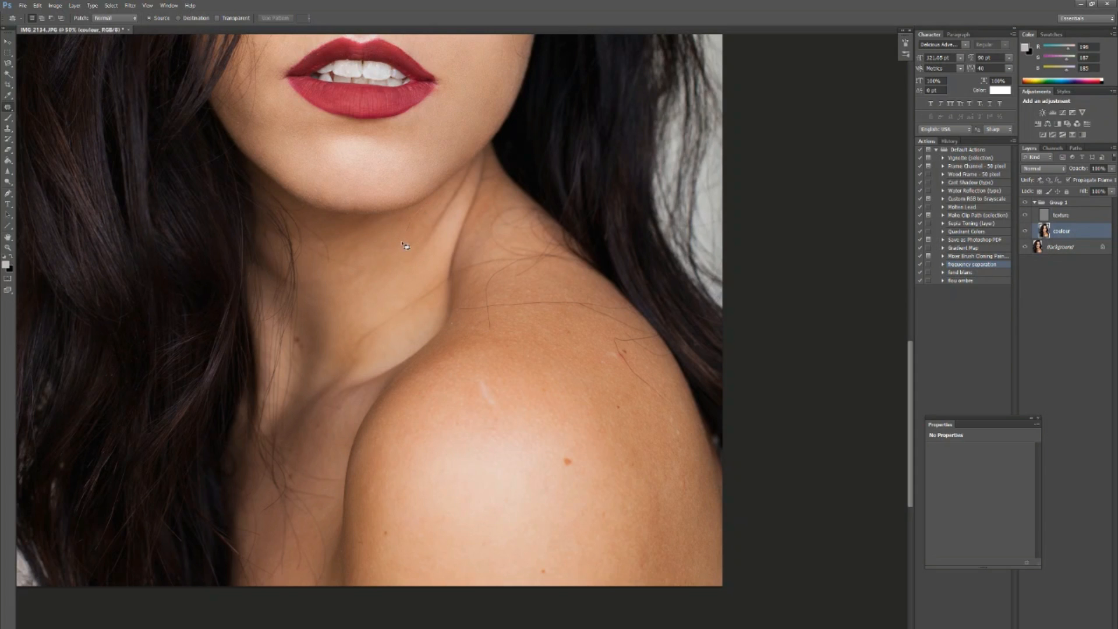
mouse_move(430, 215)
mouse_down()
mouse_move(415, 228)
mouse_move(390, 306)
mouse_up()
key(ctrl+d)
- Patch out the light scar on the upper shoulder with clean skin
mouse_move(471, 395)
mouse_down()
mouse_move(477, 420)
mouse_move(510, 422)
mouse_move(498, 371)
mouse_move(470, 380)
mouse_move(488, 411)
mouse_move(523, 427)
mouse_move(562, 422)
mouse_move(559, 410)
mouse_move(619, 446)
mouse_up()
key(ctrl+d)
key(ctrl+d)
- Heal the red marks and uneven colour across the upper and inner shoulder with the Healing Brush
key(ctrl+plus)
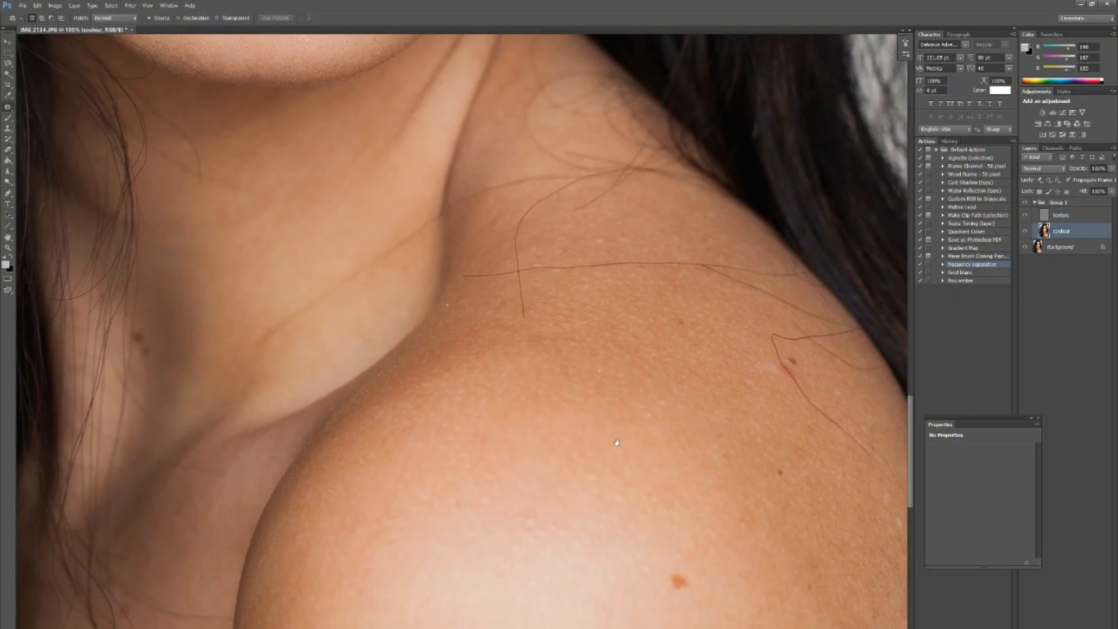
key(ctrl+plus)
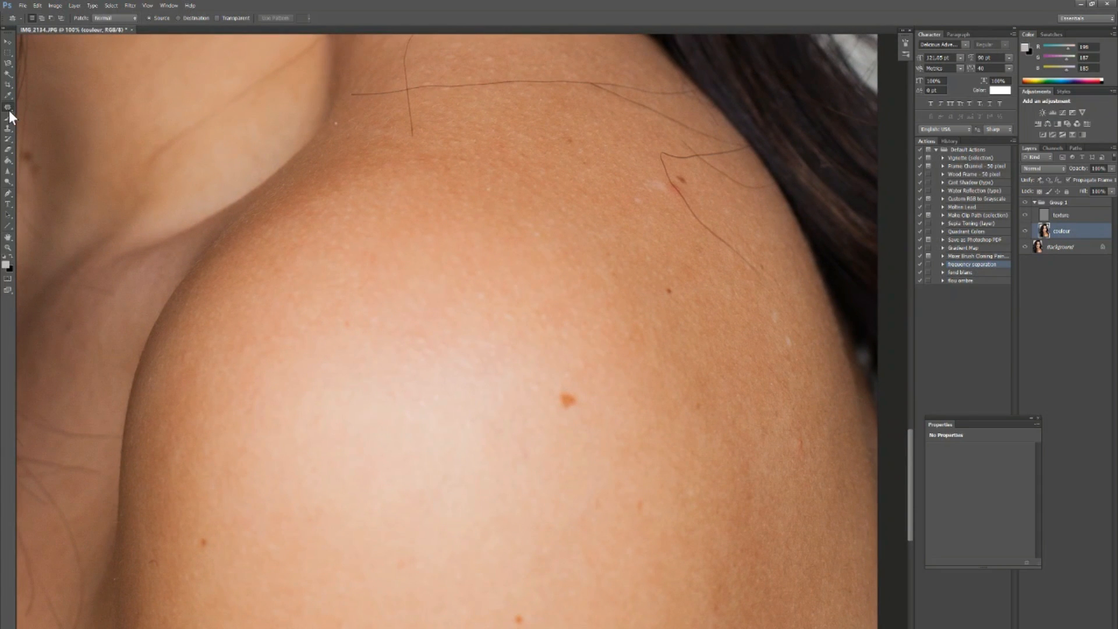
drag(9, 109, 32, 114)
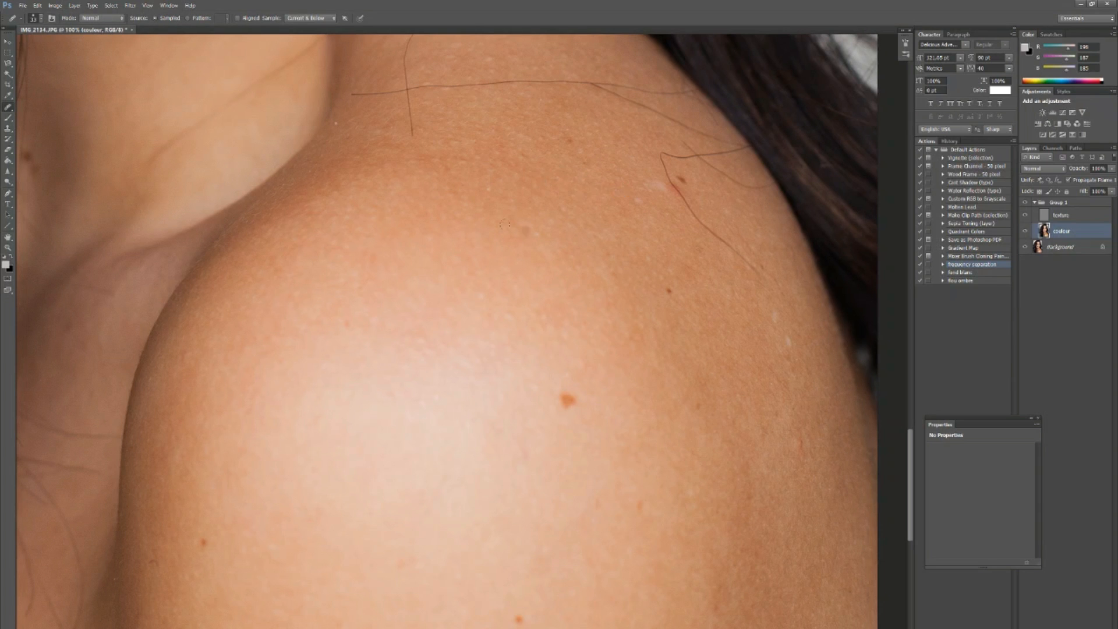
click(658, 185)
click(676, 187)
drag(419, 182, 431, 181)
click(417, 350)
mouse_move(441, 222)
mouse_down()
mouse_move(408, 266)
mouse_move(349, 289)
mouse_up()
drag(204, 544, 207, 566)
- Even out the blotchy colour on the lower outer side of the shoulder, sampling clean skin nearby
alt+click(338, 295)
click(647, 454)
drag(701, 374, 667, 464)
alt+click(757, 516)
drag(733, 501, 712, 542)
- Heal the remaining light spots and uneven patches along the shoulder's outer edge
drag(841, 534, 771, 399)
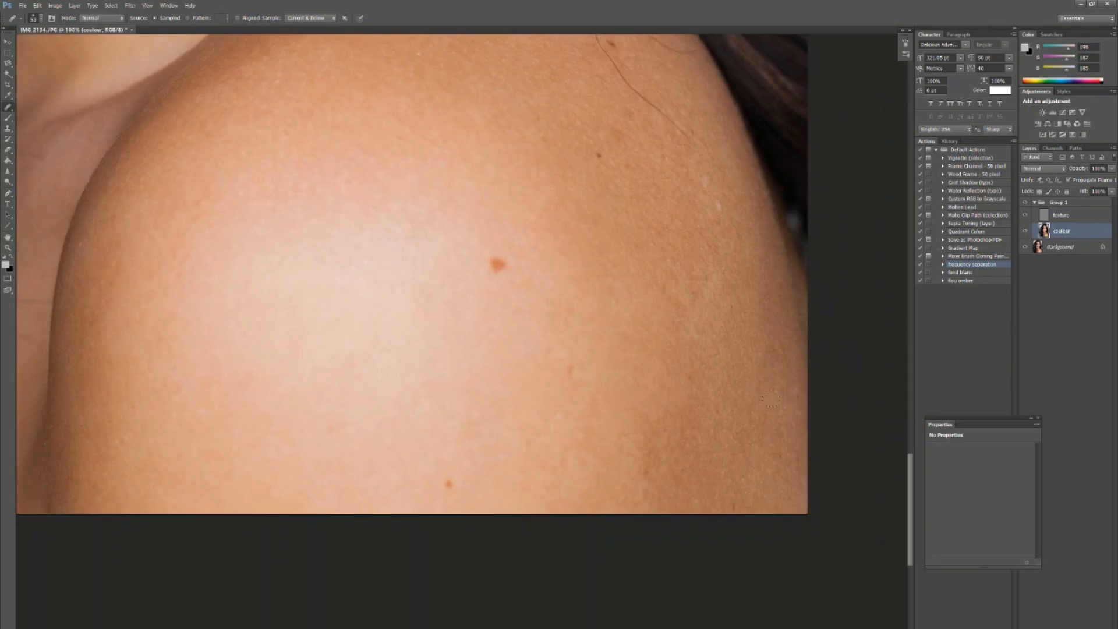
click(587, 435)
click(676, 301)
click(716, 279)
click(718, 206)
mouse_move(558, 110)
mouse_down()
mouse_move(558, 225)
mouse_move(634, 403)
mouse_up()
drag(465, 289, 672, 120)
scroll(466, 349, down, 3)
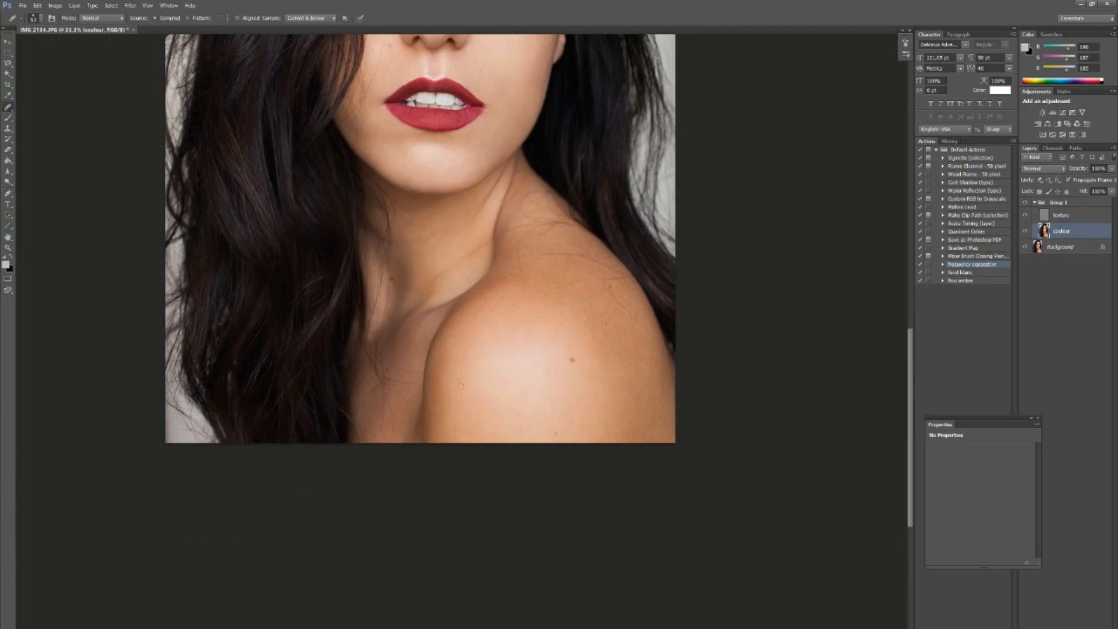
scroll(519, 415, down, 1)
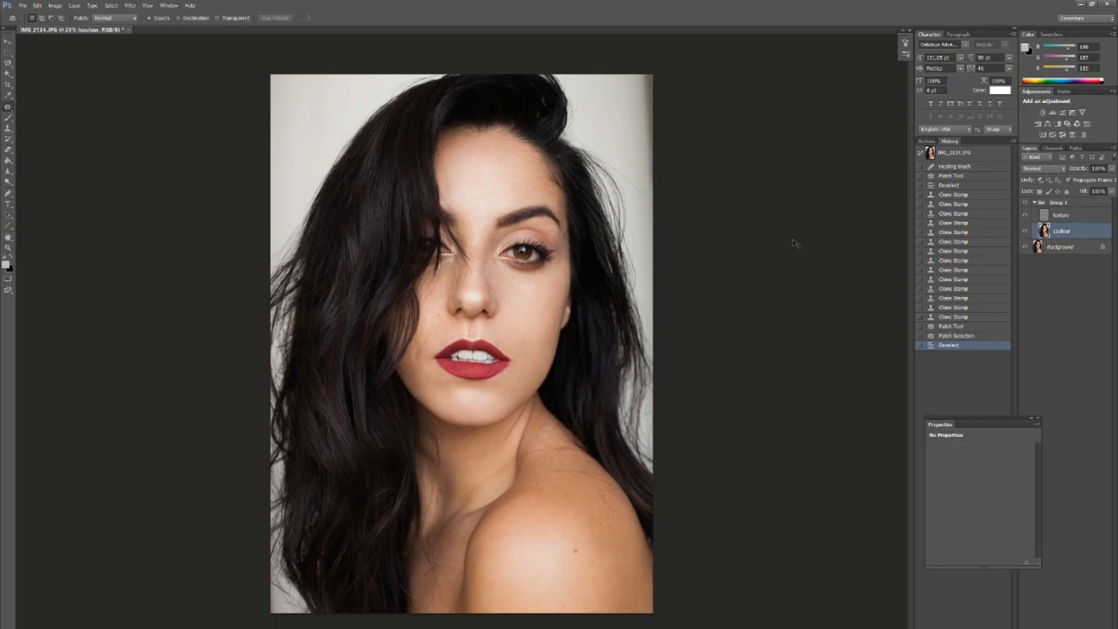
- Compare the skin around the nose, cheeks and mouth before and after the retouch by hiding and showing Group 1
key(ctrl+plus)
key(ctrl+plus)
key(ctrl+plus)
key(ctrl+plus)
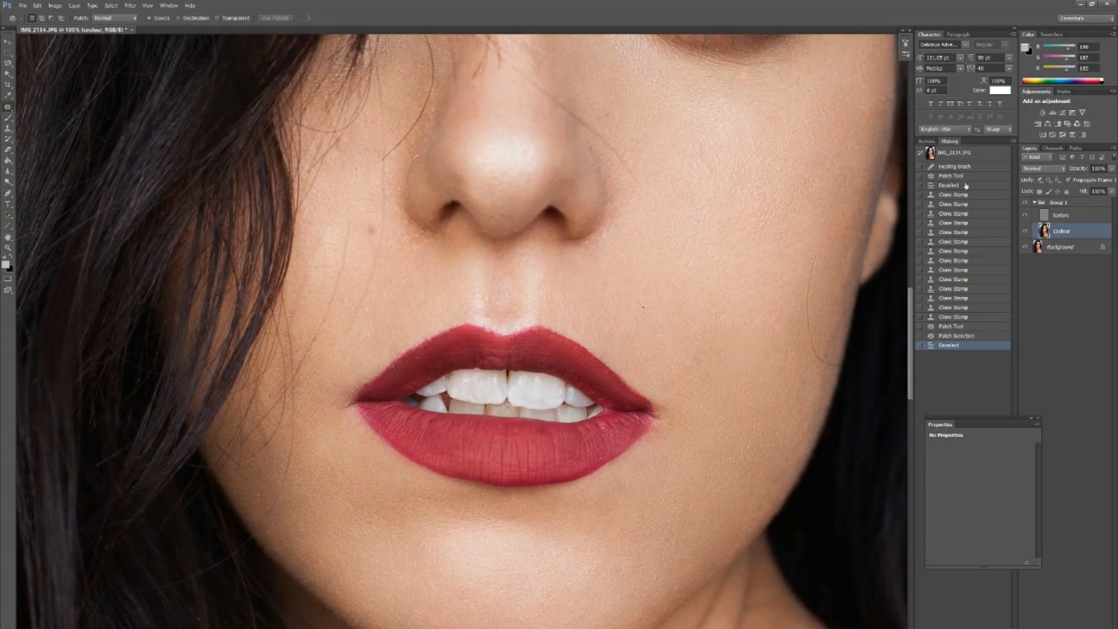
click(1024, 202)
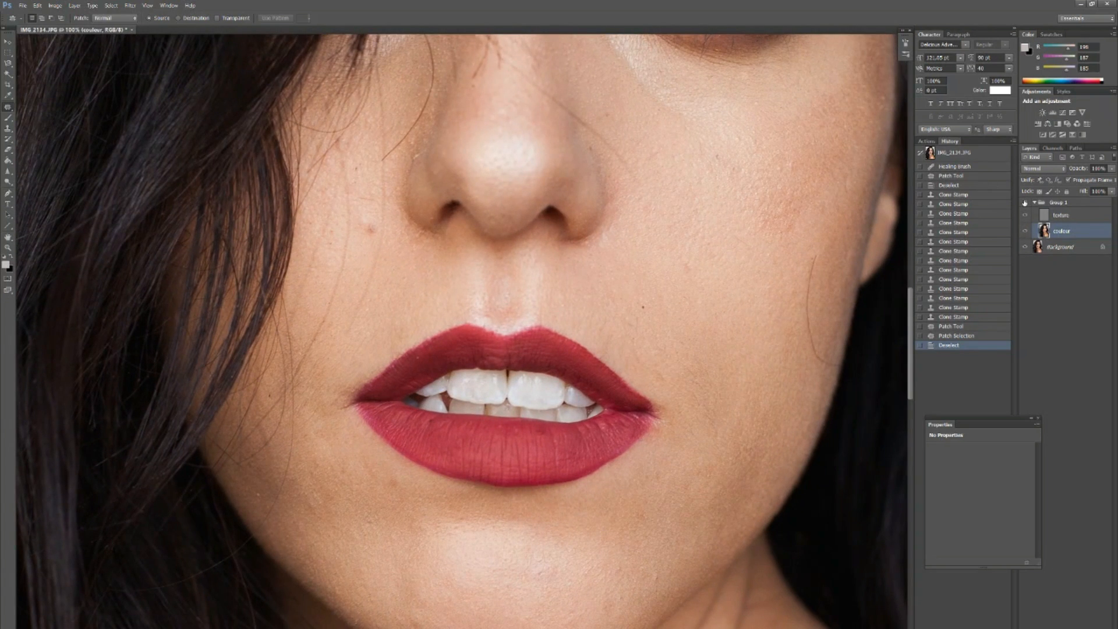
click(1025, 202)
click(1025, 202)
click(1024, 202)
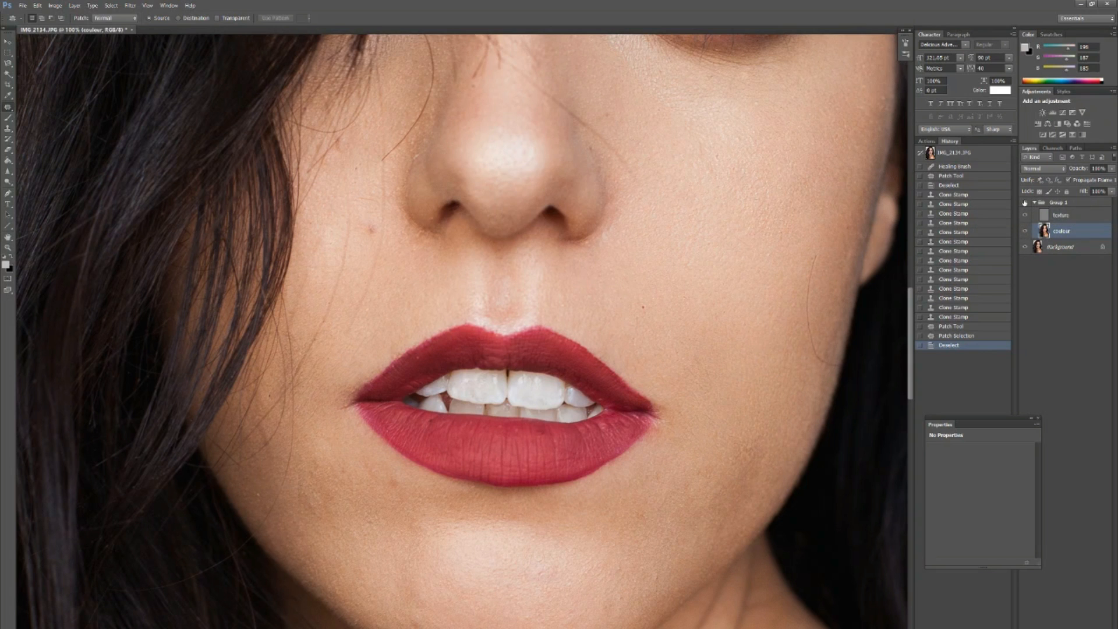
click(1024, 202)
key(ctrl+minus)
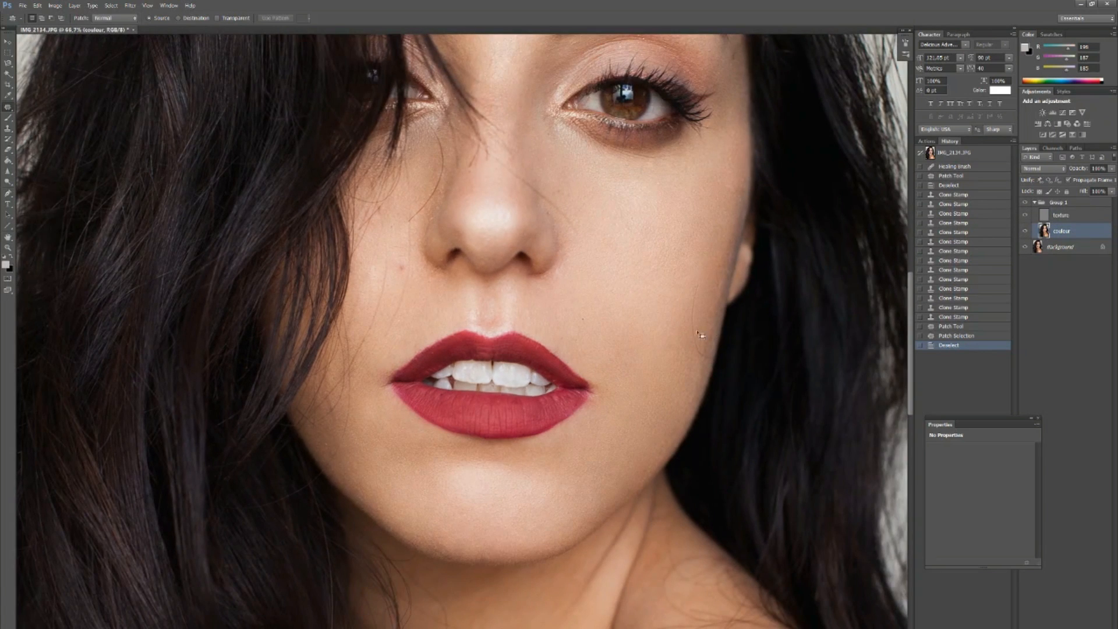
- Collapse Group 1 and stamp all visible layers into a new layer above it
click(1041, 202)
click(1034, 202)
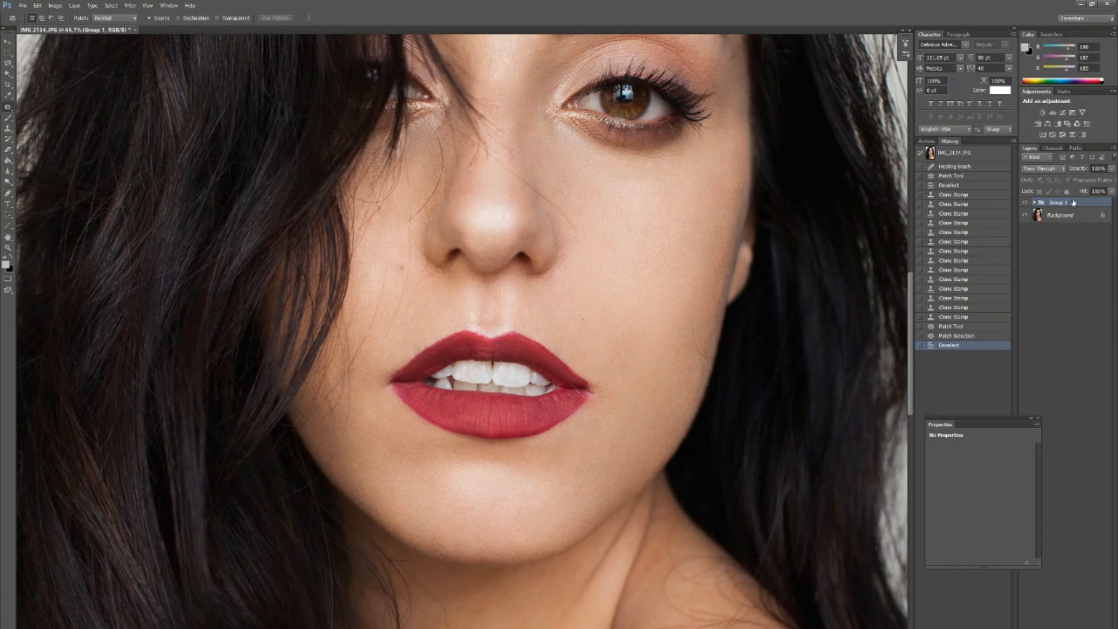
key(ctrl+alt+shift+e)
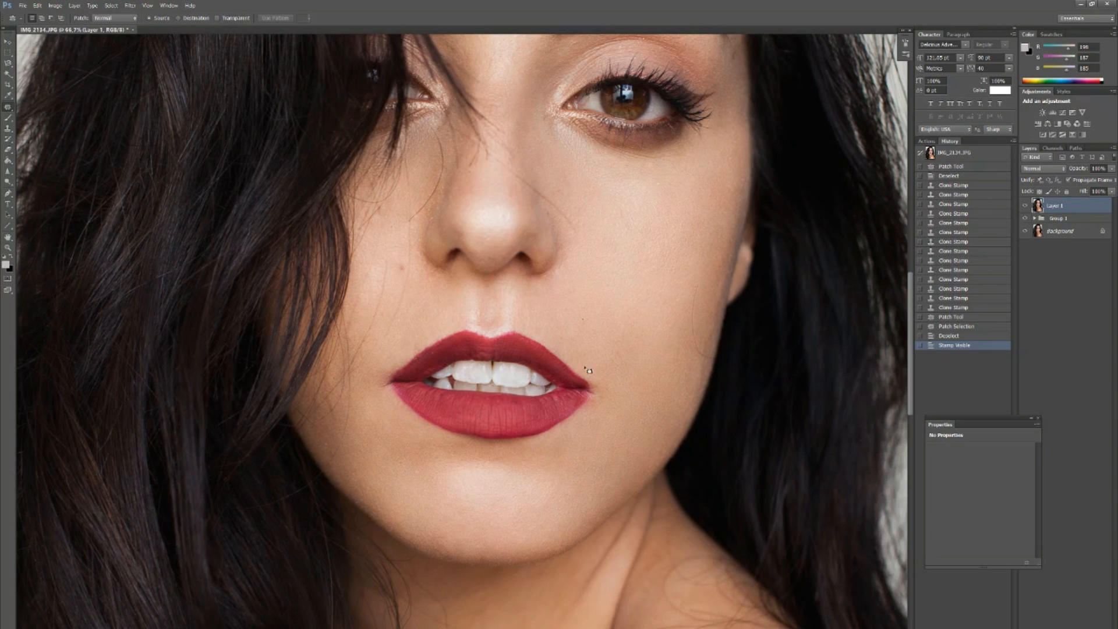
- Patch the stray hairs on the cheek beside the jaw edge on Layer 1 with the Patch tool
key(ctrl+plus)
drag(573, 352, 208, 307)
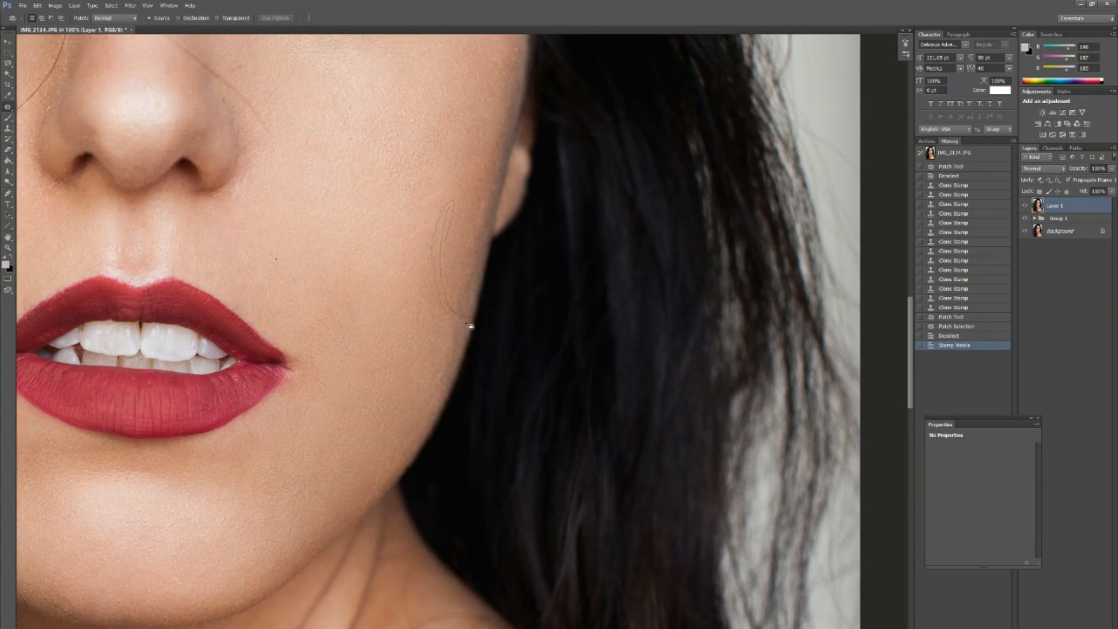
mouse_move(466, 323)
mouse_down()
mouse_move(475, 314)
mouse_move(443, 300)
mouse_move(432, 316)
mouse_up()
key(ctrl+d)
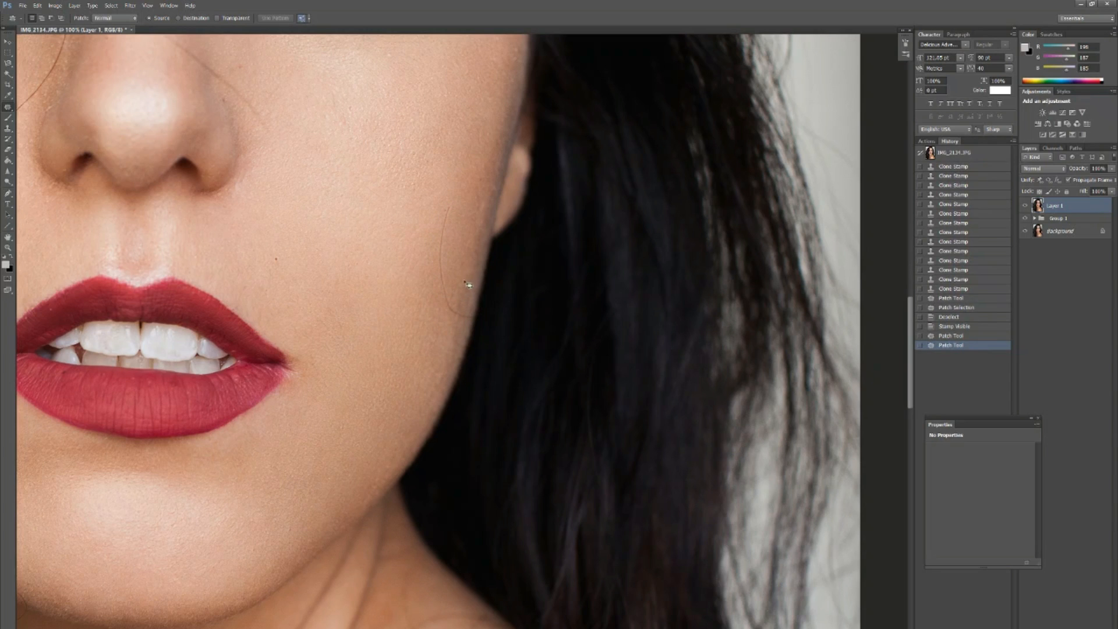
- Remove the remaining stray hair near the jaw edge and the small marks above the mouth corner with the Healing Brush
right_click(7, 109)
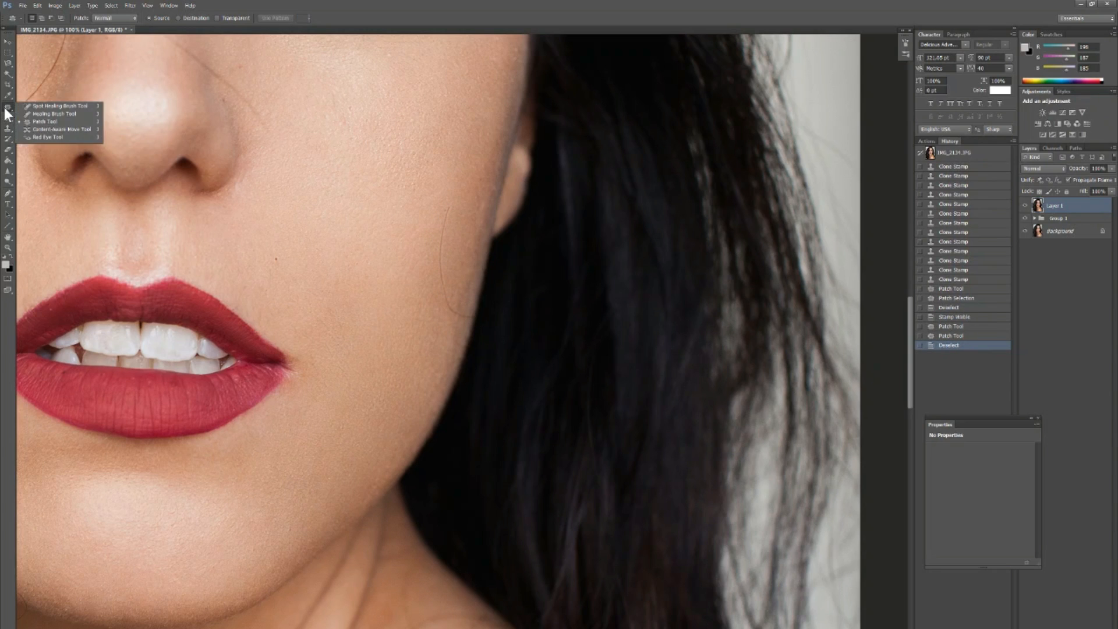
click(49, 115)
drag(448, 209, 443, 280)
drag(444, 285, 470, 330)
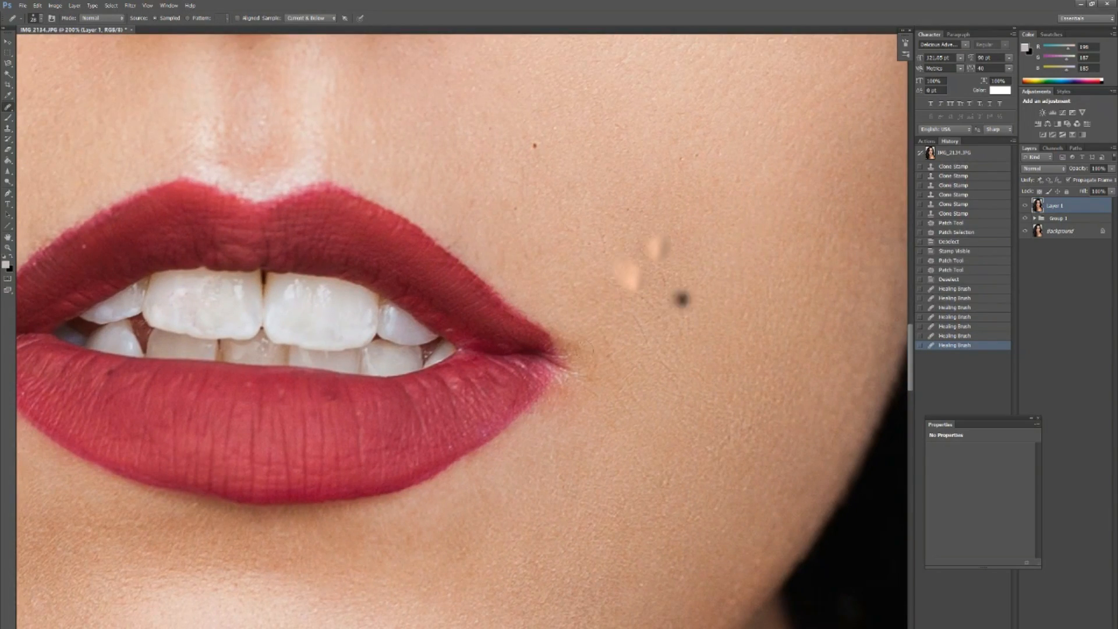
drag(658, 273, 646, 192)
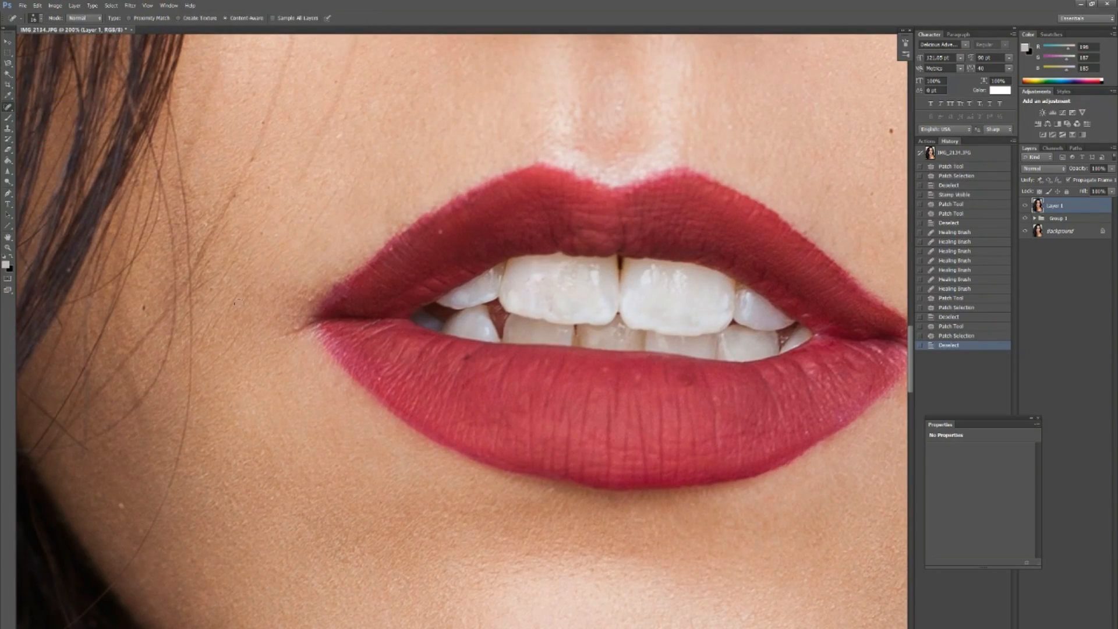
- Try to remove the stray hairs beside the mouth corner on the hair-covered side with the Healing Brush
right_click(7, 109)
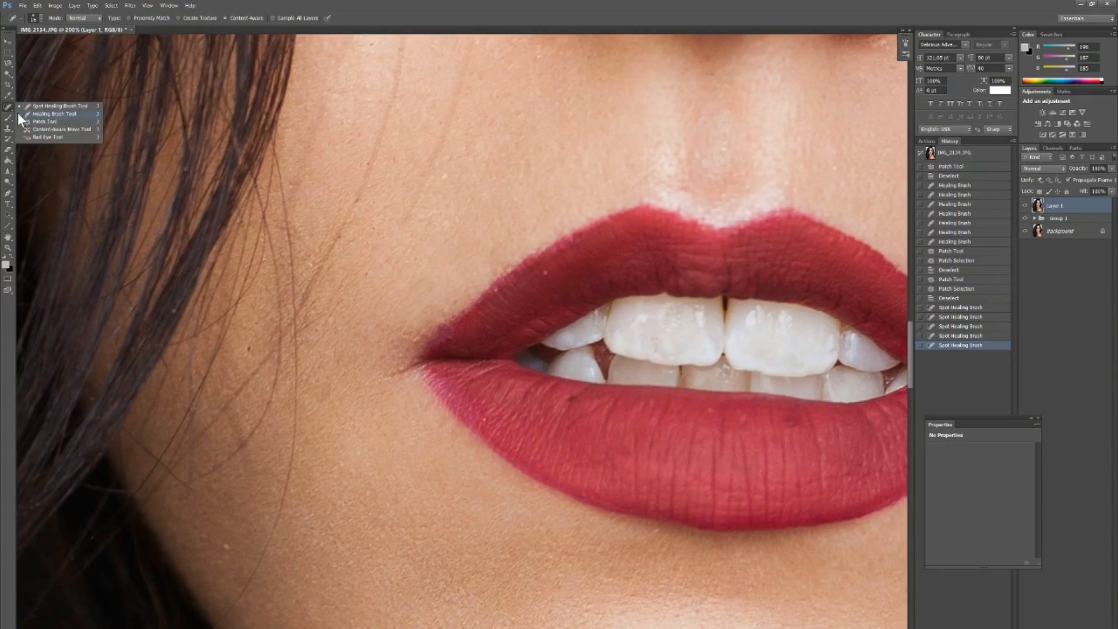
click(49, 114)
drag(351, 322, 327, 410)
key(ctrl+alt+z)
key(ctrl+alt+z)
key(ctrl+alt+z)
- Remove small marks and stray hairs on the cheek beside the mouth corner with the Spot Healing Brush
right_click(7, 109)
click(50, 105)
drag(340, 298, 324, 336)
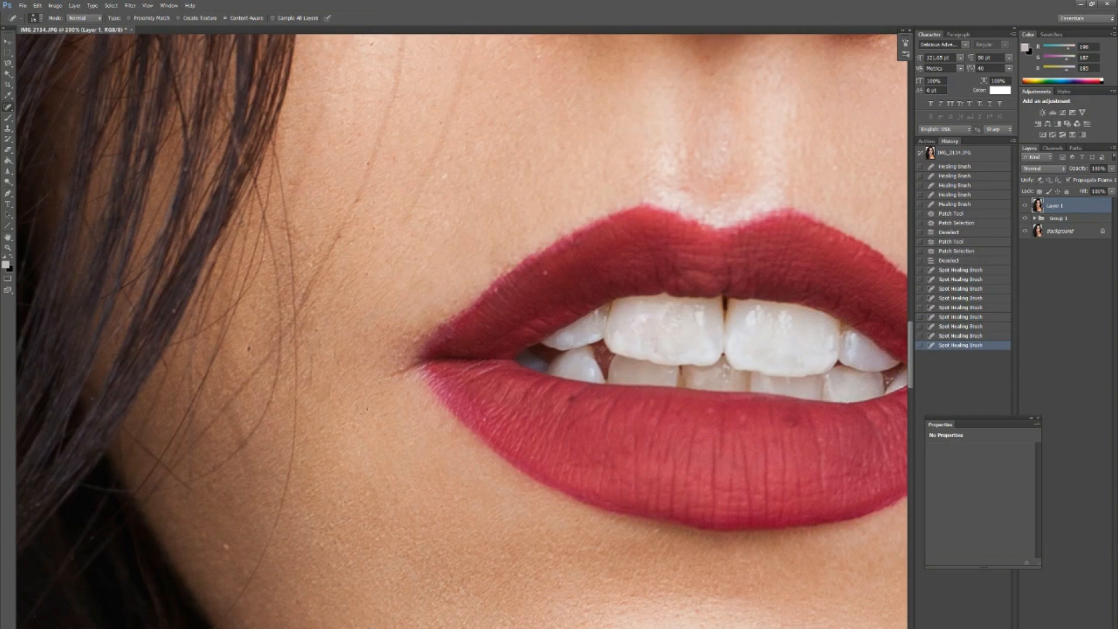
click(310, 379)
- Patch the leftover marks on the cheek beside the mouth corner with clean skin using the Patch tool
right_click(7, 109)
click(27, 123)
drag(312, 407, 314, 406)
key(ctrl+d)
drag(312, 407, 341, 326)
key(ctrl+d)
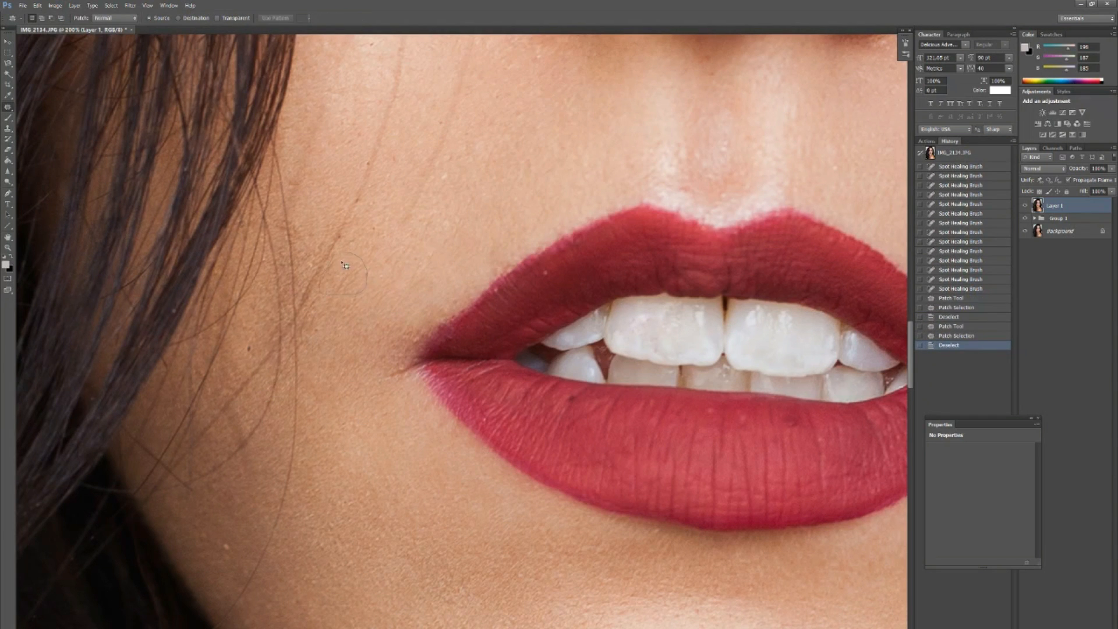
- Patch the stray hair strands running up the cheek from the mouth corner with clean skin
key(ctrl+d)
key(ctrl+plus)
mouse_move(348, 274)
mouse_down()
mouse_move(396, 233)
mouse_move(409, 350)
mouse_up()
drag(409, 350, 552, 182)
drag(320, 437, 321, 434)
drag(326, 408, 355, 384)
key(ctrl+d)
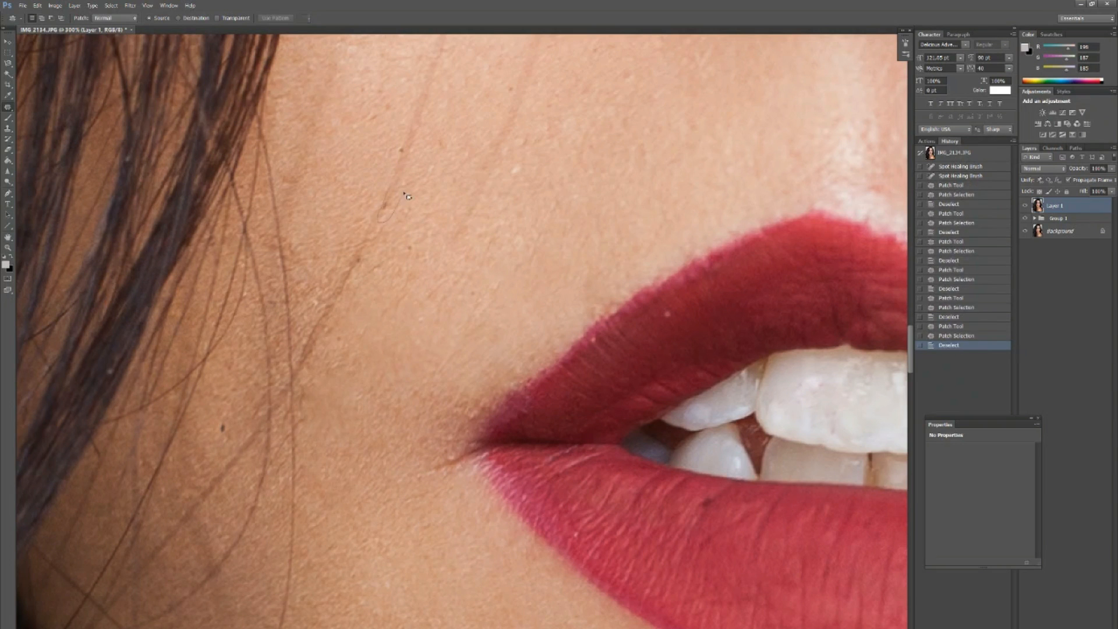
- Remove the small dark marks along the faint hair line on the cheek above the mouth corner with the Spot Healing Brush
right_click(7, 109)
click(49, 105)
click(402, 152)
click(360, 260)
- Remove the fine stray hair and small marks beside the nose with the Spot Healing Brush
key(ctrl+minus)
key(ctrl+minus)
key(ctrl+plus)
drag(285, 134, 326, 166)
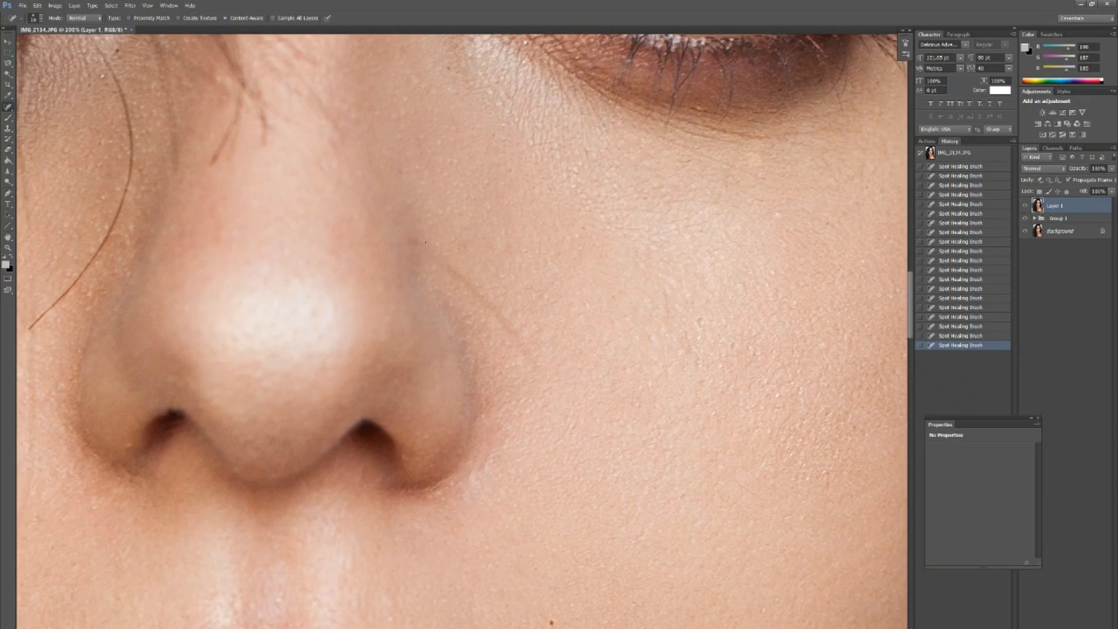
drag(419, 249, 463, 281)
drag(279, 233, 512, 421)
mouse_move(260, 516)
mouse_down()
mouse_move(332, 434)
mouse_move(363, 355)
mouse_up()
drag(351, 283, 364, 355)
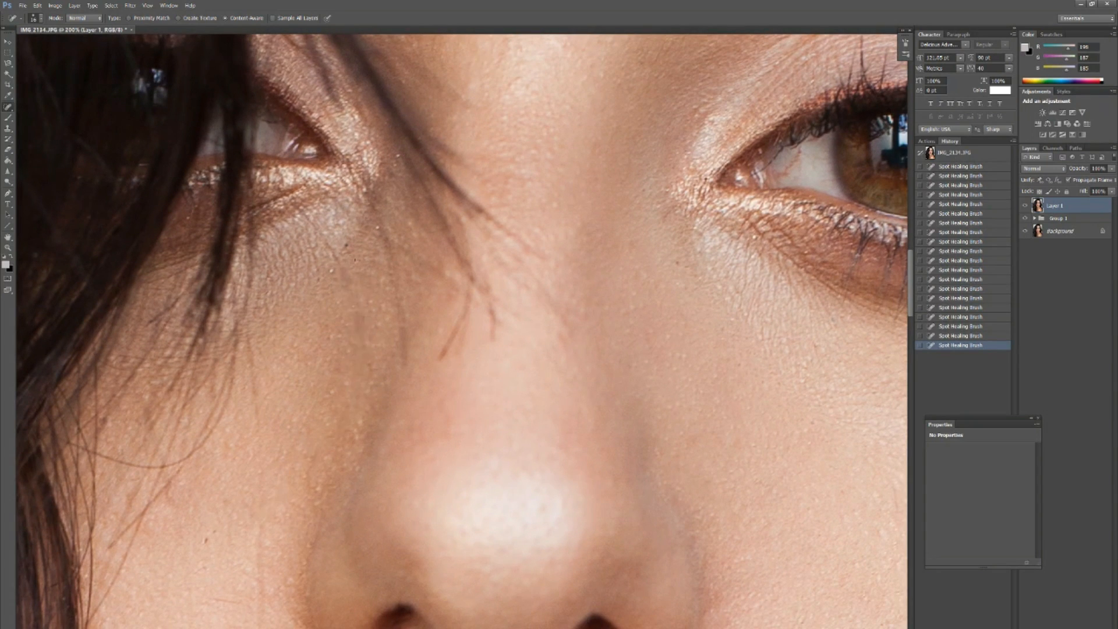
- Patch the mark on the hair-covered side's cheek beside the nose with nearby clean skin
key(ctrl+minus)
right_click(7, 109)
click(50, 127)
drag(345, 473, 347, 470)
drag(347, 473, 347, 467)
key(ctrl+d)
- Patch the long thin hair running down the cheek next to the nostril using the Patch tool
key(ctrl+minus)
key(ctrl+plus)
key(ctrl+plus)
drag(372, 506, 409, 199)
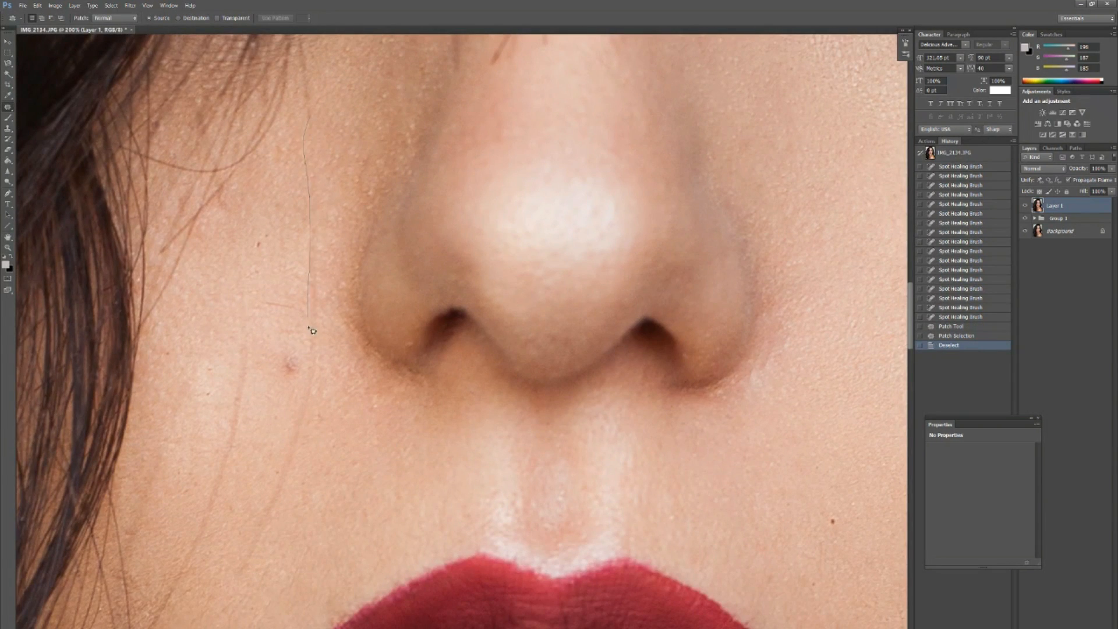
key(ctrl+d)
mouse_move(312, 330)
mouse_down()
mouse_move(308, 315)
mouse_move(263, 305)
mouse_up()
key(ctrl+d)
- Remove the dark spots and faint hair traces on the cheek beside the nostril with the Spot Healing Brush
click(50, 105)
click(261, 243)
click(256, 274)
click(276, 205)
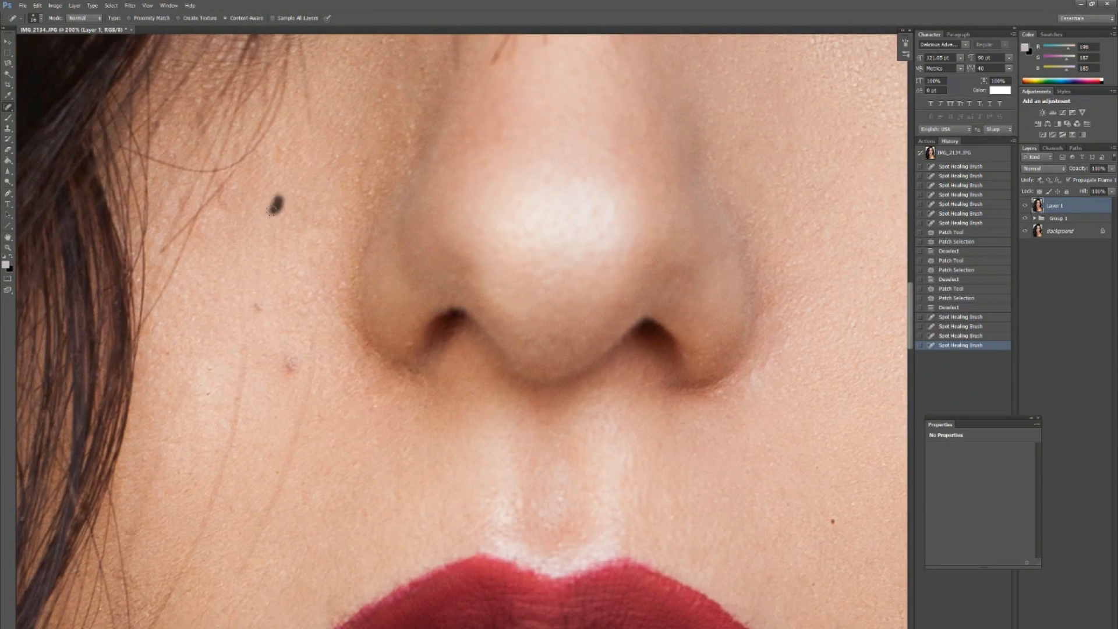
click(261, 306)
click(307, 390)
click(296, 431)
drag(272, 485, 304, 434)
click(303, 432)
click(297, 478)
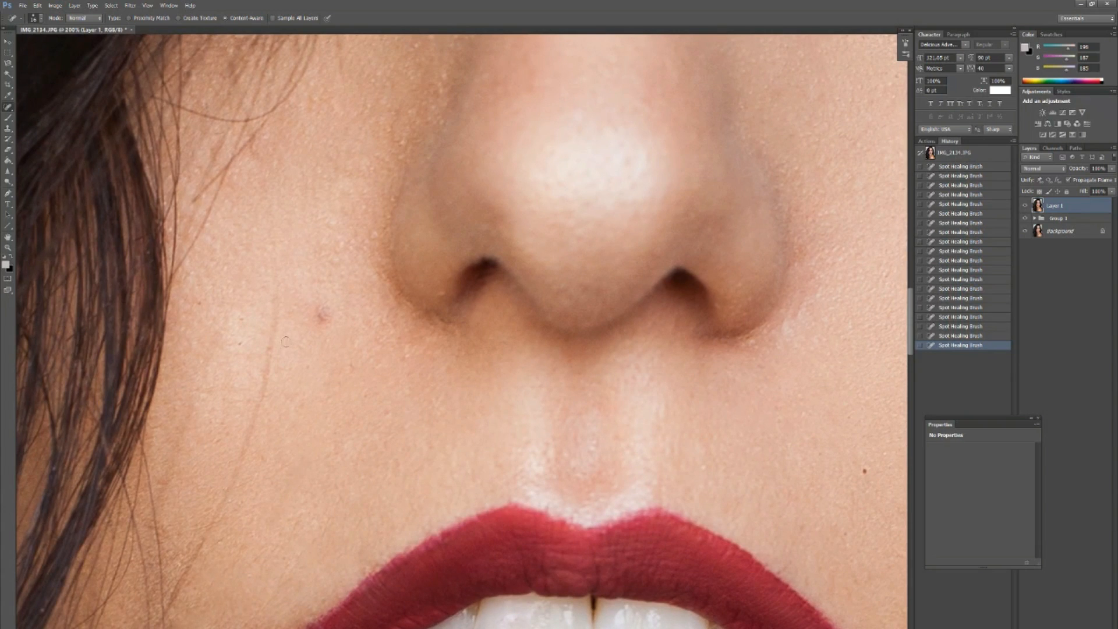
- Remove parts of the stray hairs crossing the neck and shoulder skin with the Spot Healing Brush
key(ctrl+minus)
key(ctrl+minus)
key(ctrl+minus)
drag(559, 501, 373, 134)
key(ctrl+plus)
key(ctrl+plus)
drag(495, 419, 500, 449)
click(501, 469)
drag(439, 425, 600, 414)
key(ctrl+plus)
key(ctrl+plus)
drag(728, 571, 452, 303)
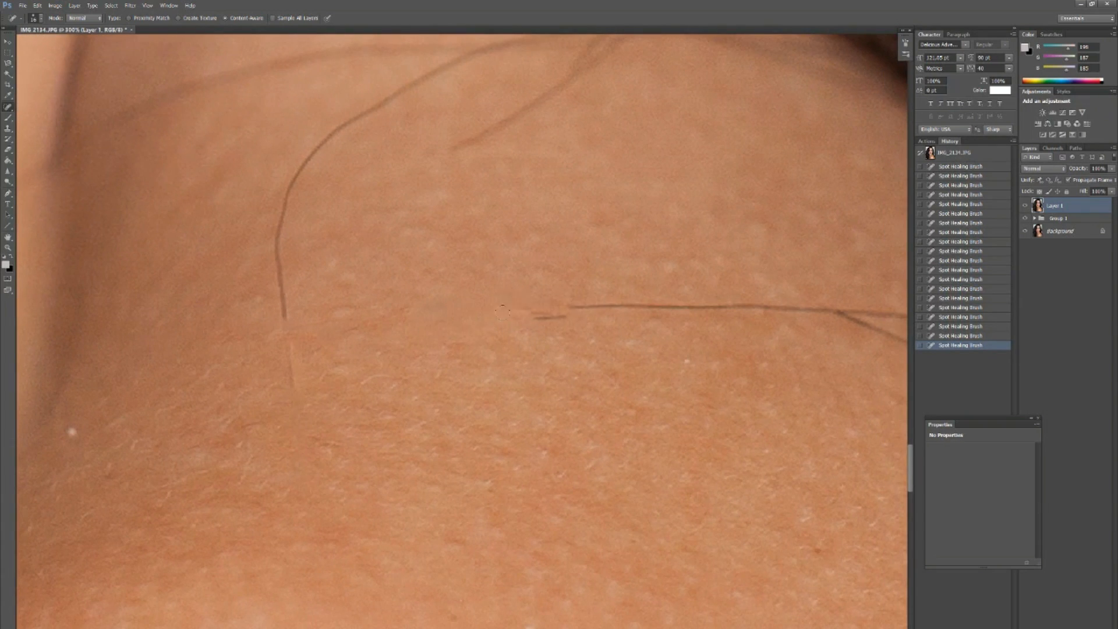
drag(576, 307, 646, 306)
- Patch the long horizontal hair and the curved hair on the shoulder skin with clean skin
key(shift+j)
key(shift+j)
drag(815, 300, 814, 311)
drag(670, 307, 670, 361)
key(ctrl+d)
drag(342, 147, 373, 198)
key(ctrl+d)
- Patch the two forking hair strands on the shoulder skin near the dark hair edge using the Patch tool
drag(840, 354, 429, 304)
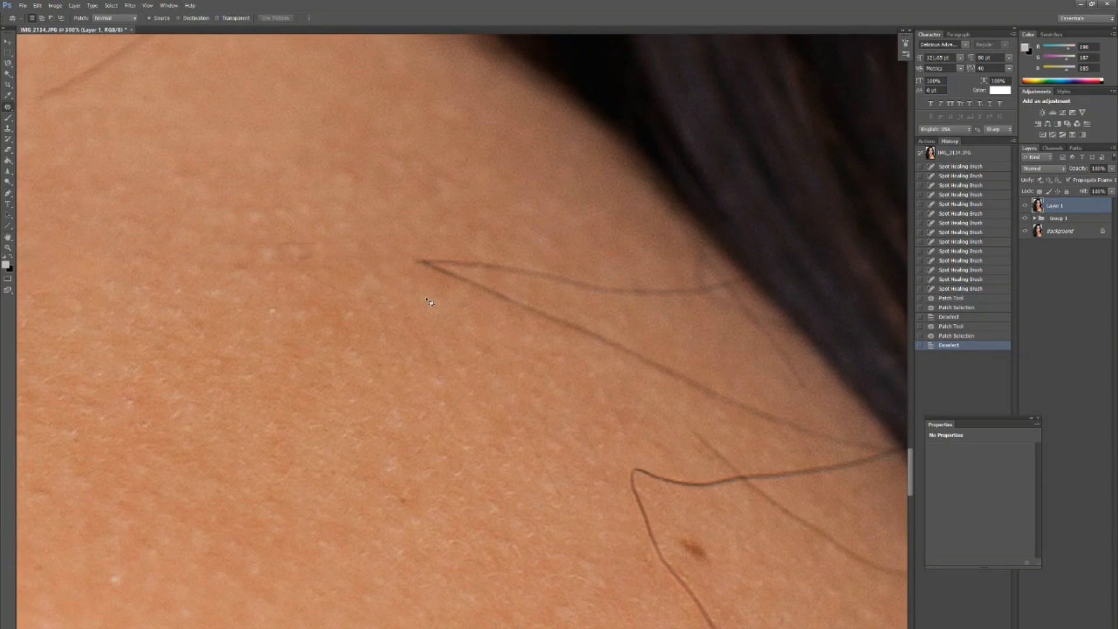
drag(294, 256, 297, 252)
drag(306, 256, 308, 292)
drag(641, 344, 704, 286)
drag(553, 279, 541, 233)
key(ctrl+d)
drag(381, 262, 463, 255)
drag(489, 291, 474, 344)
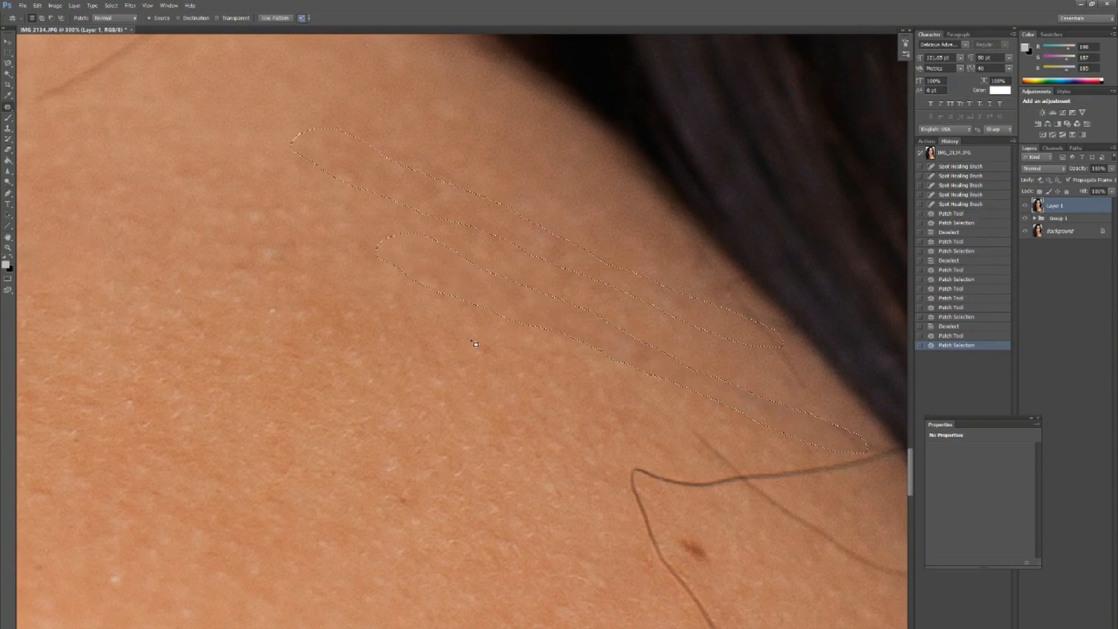
key(ctrl+d)
- Patch the bent stray hair below the forked strands with surrounding shoulder skin
drag(628, 454, 632, 446)
drag(670, 466, 547, 534)
key(ctrl+d)
drag(669, 495, 233, 278)
drag(326, 285, 338, 265)
key(ctrl+d)
- Patch further stray hairs and marks on the neck and shoulder area with clean skin
key(ctrl+minus)
key(ctrl+minus)
key(ctrl+minus)
key(ctrl+minus)
key(ctrl+plus)
key(ctrl+plus)
key(ctrl+plus)
drag(379, 227, 407, 250)
key(ctrl+d)
drag(638, 87, 416, 256)
drag(390, 286, 381, 326)
mouse_move(483, 233)
mouse_down()
mouse_move(533, 234)
mouse_move(544, 262)
mouse_up()
drag(436, 256, 439, 251)
drag(448, 242, 457, 274)
key(ctrl+d)
- Duplicate the retouched Layer 1
key(ctrl+minus)
key(ctrl+minus)
key(ctrl+minus)
key(ctrl+minus)
key(ctrl+minus)
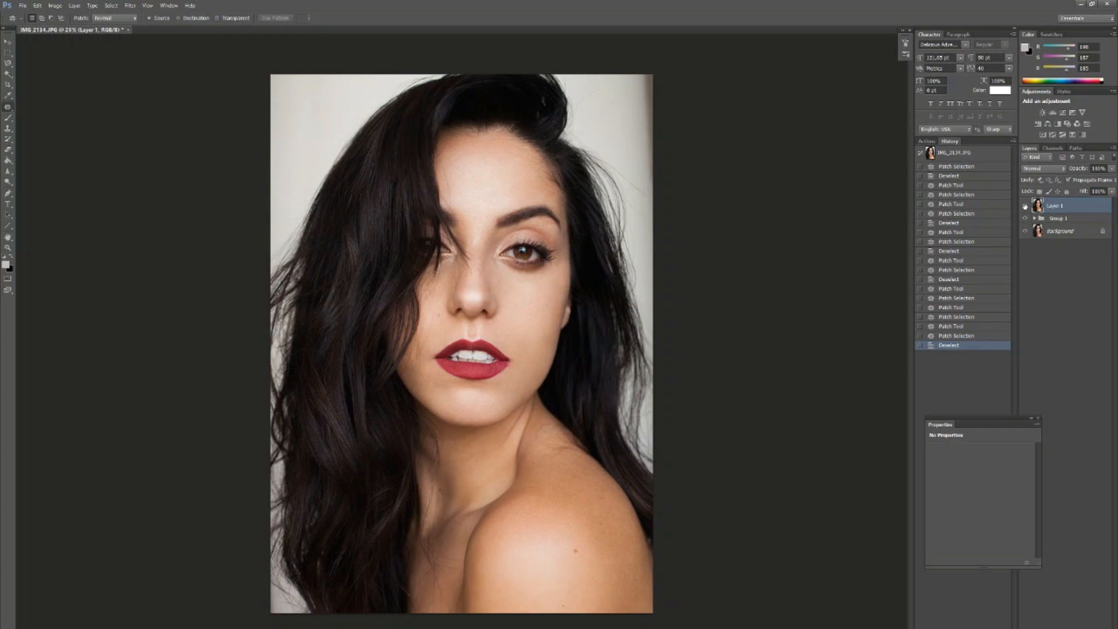
key(ctrl+j)
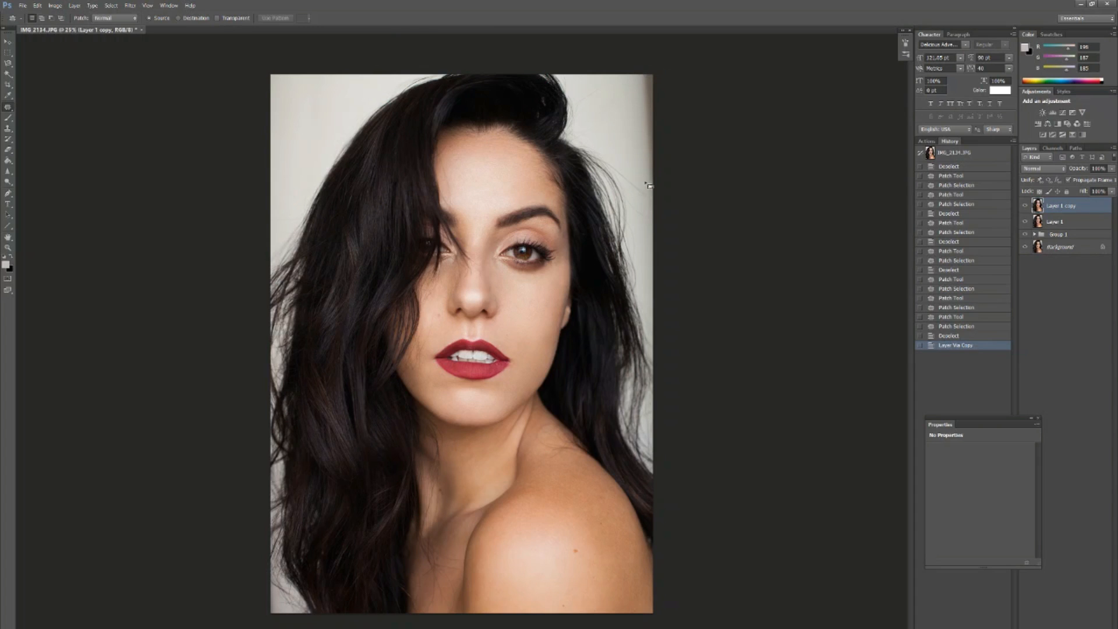
- Clone clean background over the dark image edge beside the hair with an enlarged soft Clone Stamp, raising opacity to 100%
key(s)
right_click(606, 114)
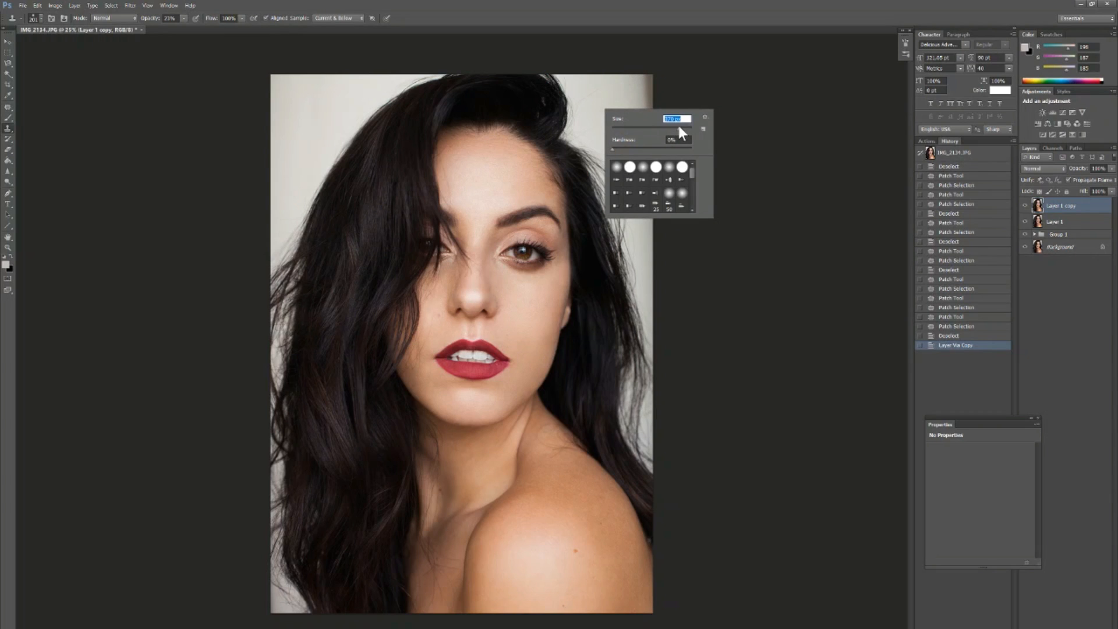
drag(679, 127, 681, 126)
alt+click(619, 90)
mouse_move(644, 87)
mouse_down()
mouse_move(644, 105)
mouse_move(646, 72)
mouse_up()
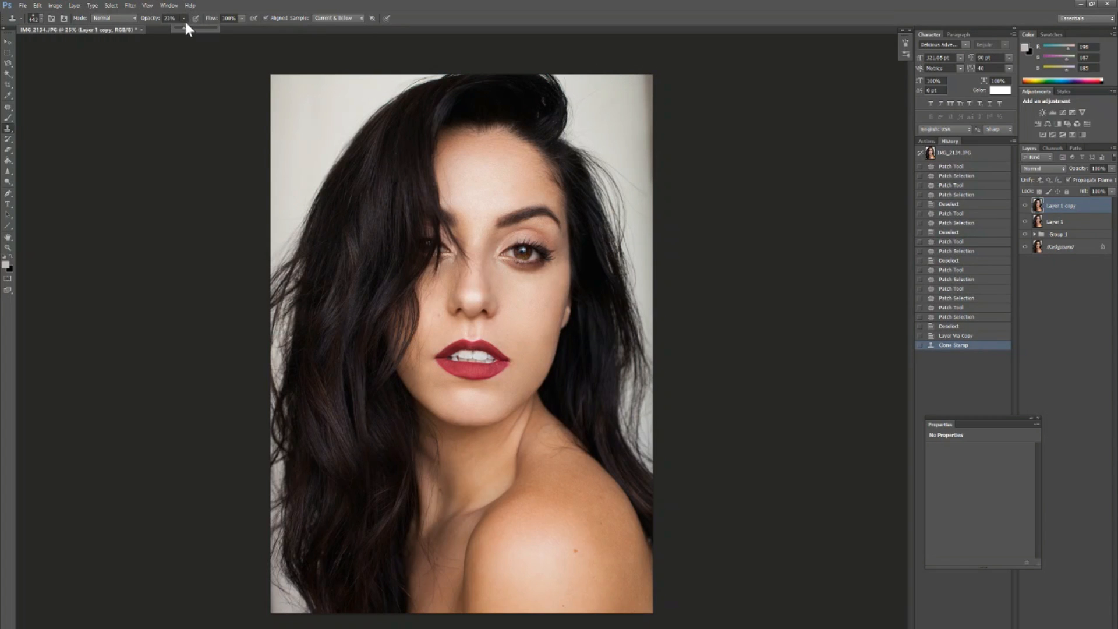
mouse_move(652, 137)
mouse_down()
mouse_move(644, 94)
mouse_move(635, 113)
mouse_move(651, 152)
mouse_move(646, 116)
mouse_move(632, 142)
mouse_up()
drag(640, 195, 661, 178)
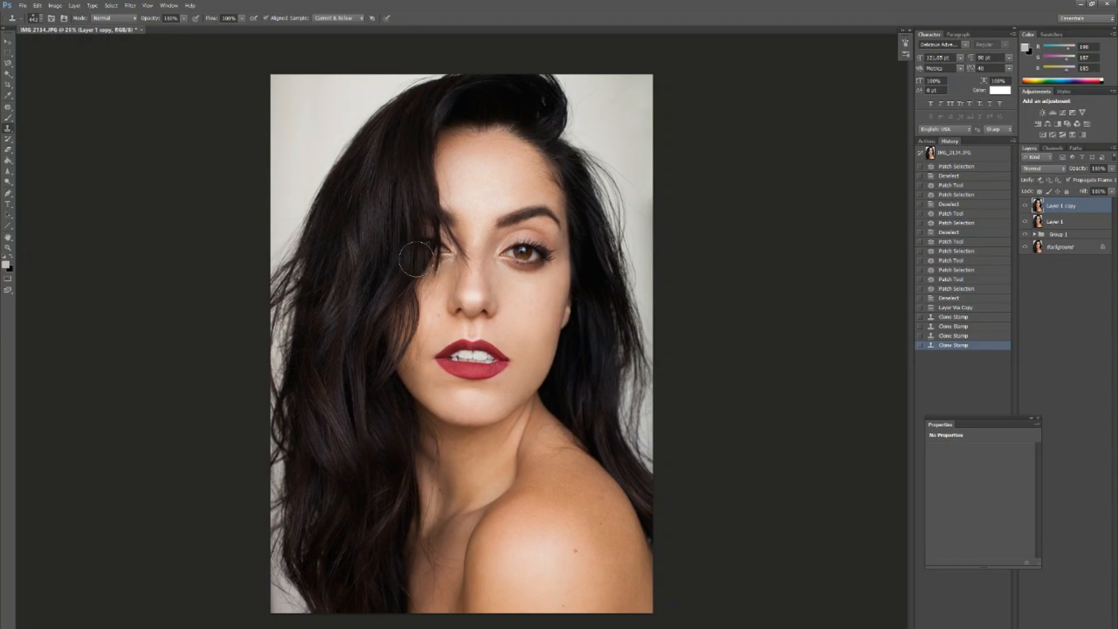
- Choose the Dodge tool and add a new empty layer above the retouched copy
click(7, 183)
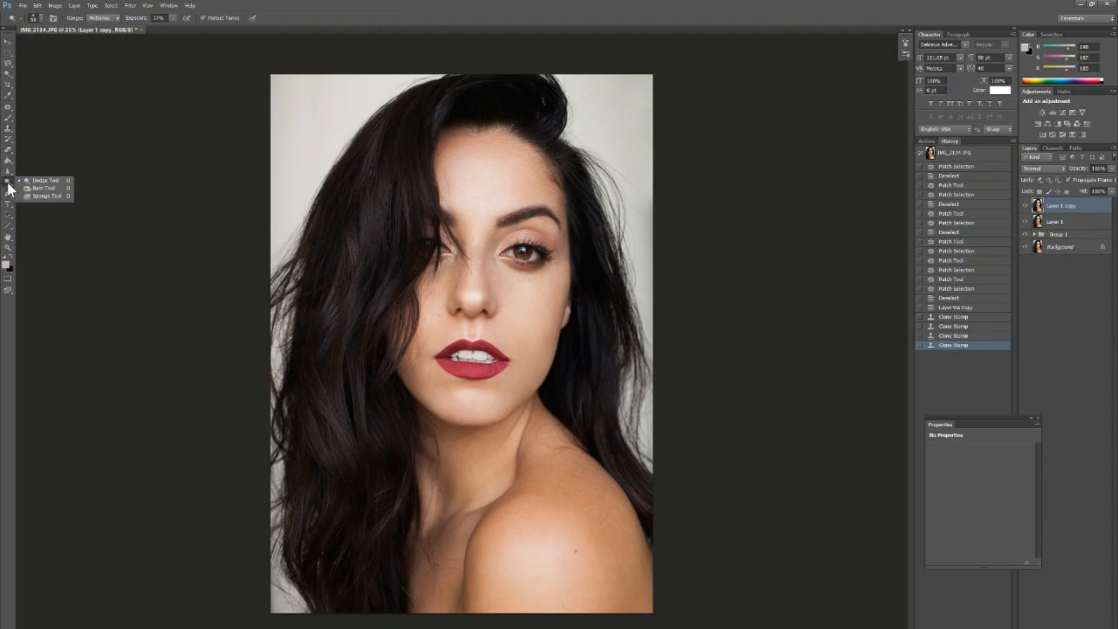
click(7, 183)
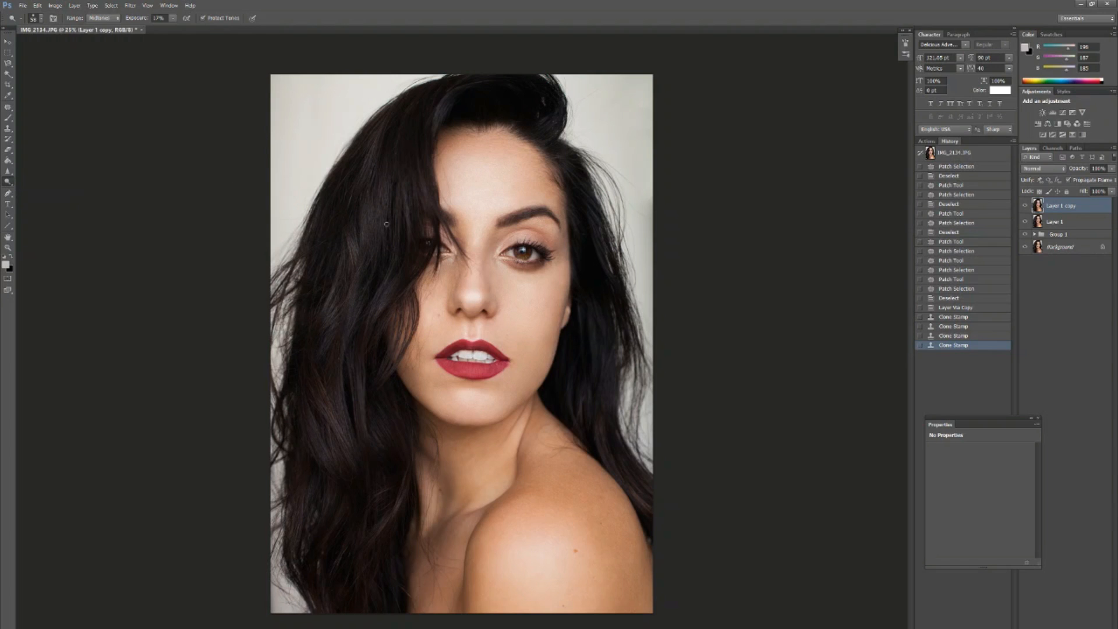
key(ctrl+shift+n)
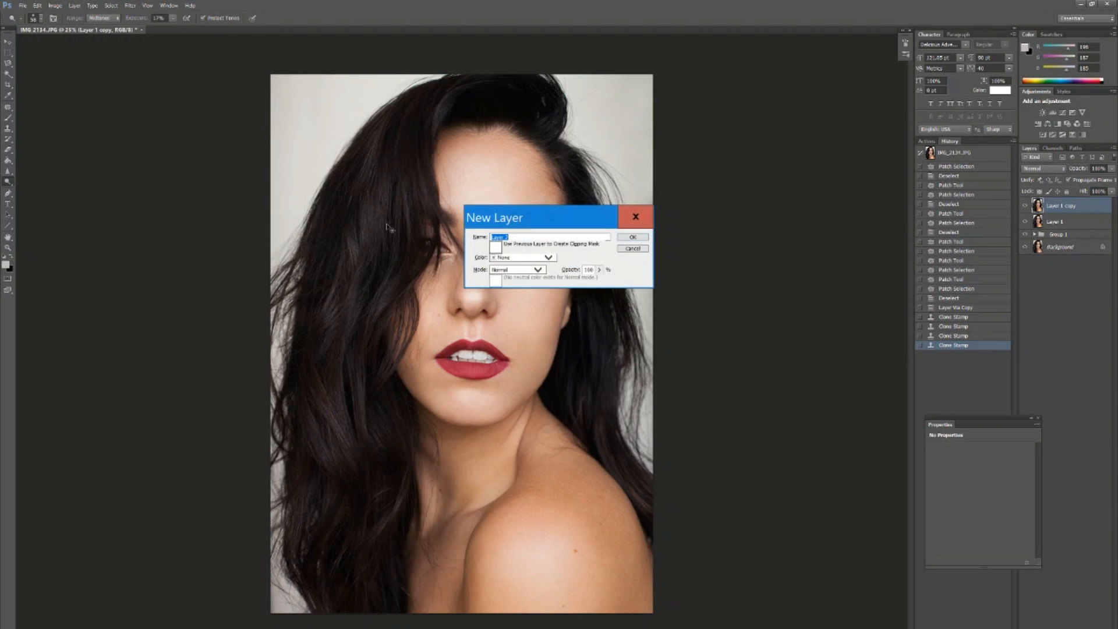
key(Return)
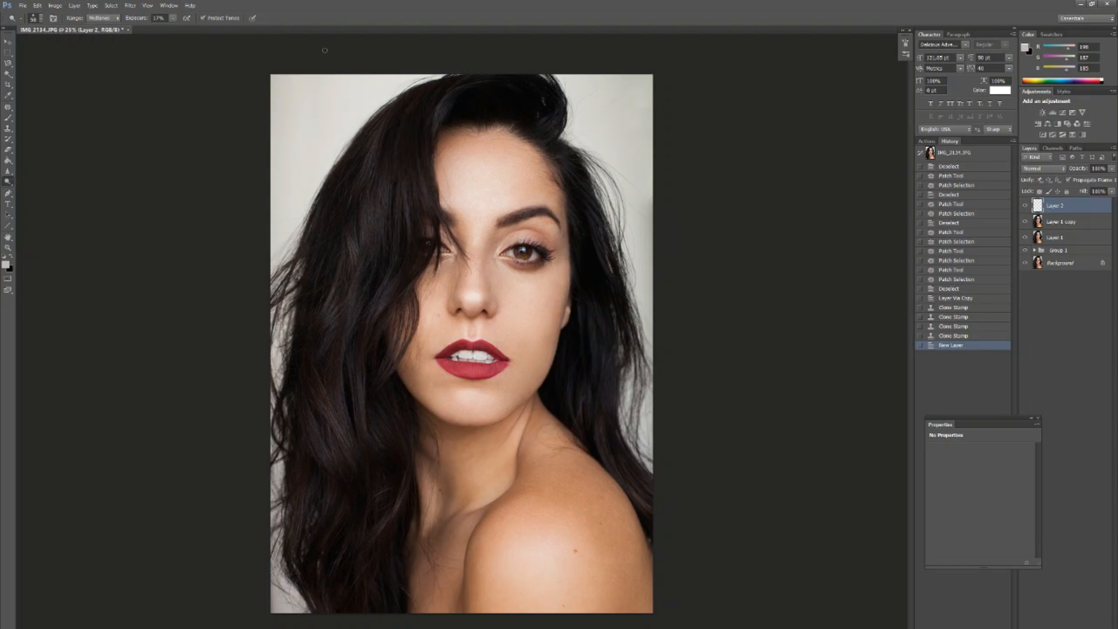
- Fill the new layer with 50% gray and set its blend mode to Soft Light
click(55, 5)
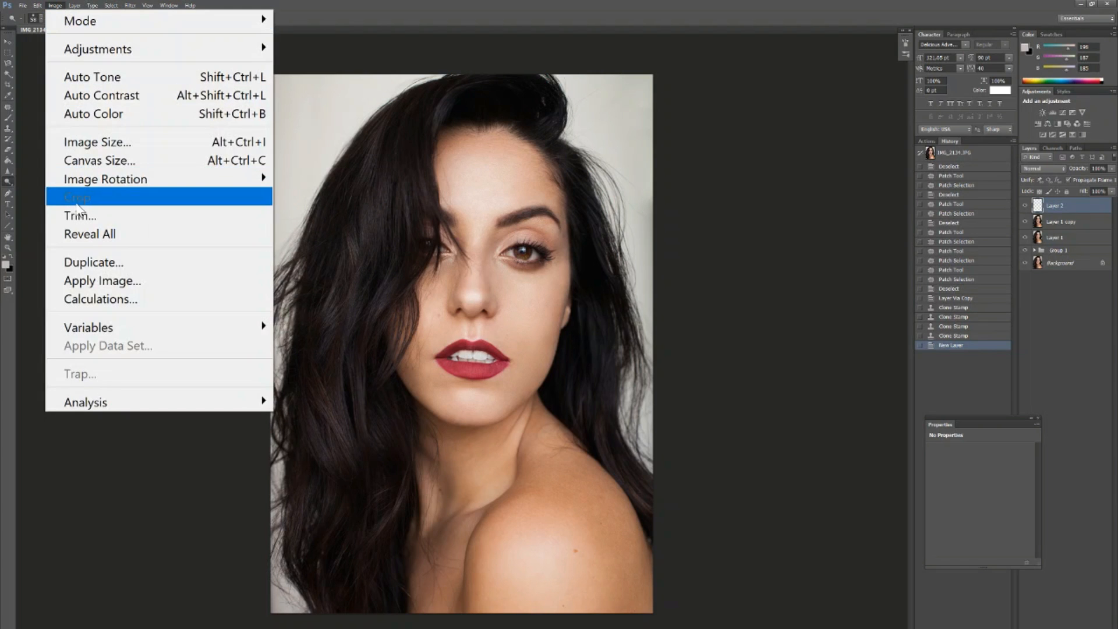
key(Left)
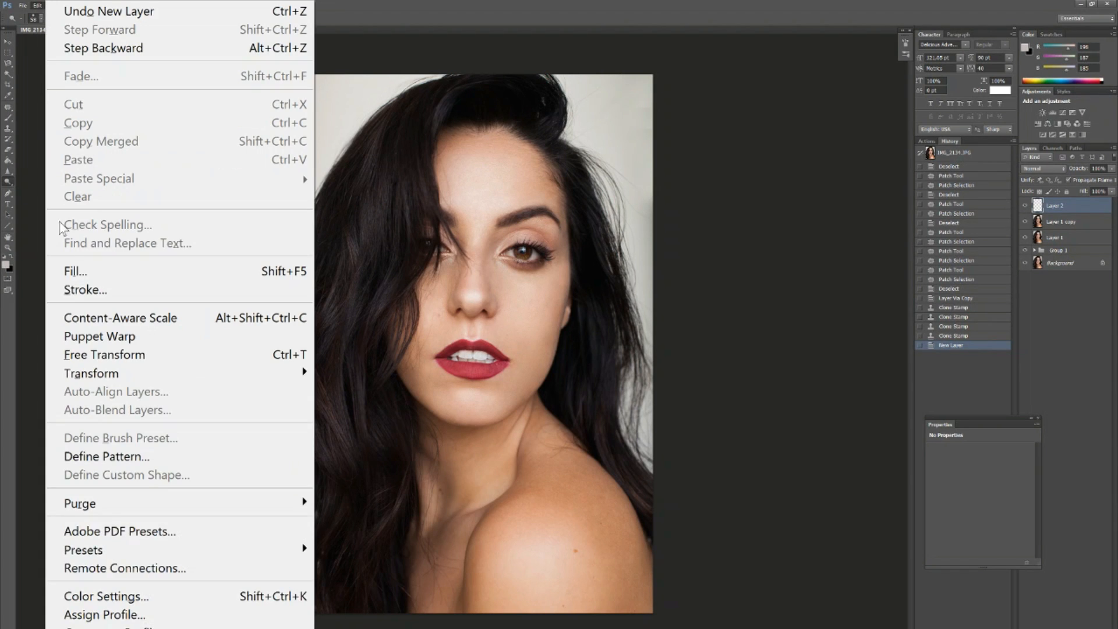
click(72, 271)
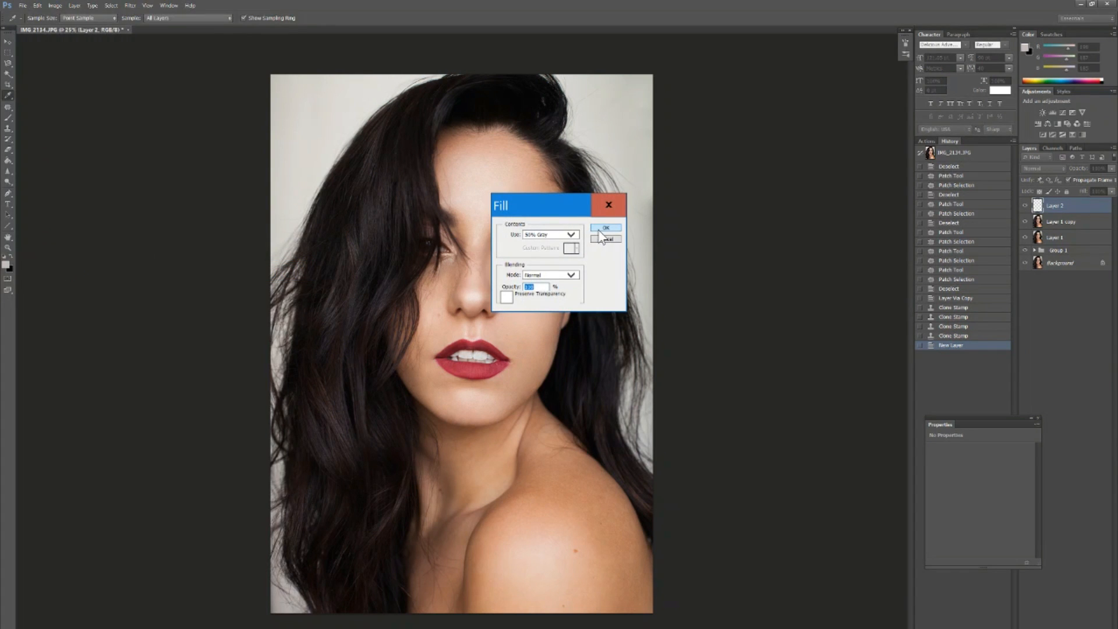
click(606, 228)
key(o)
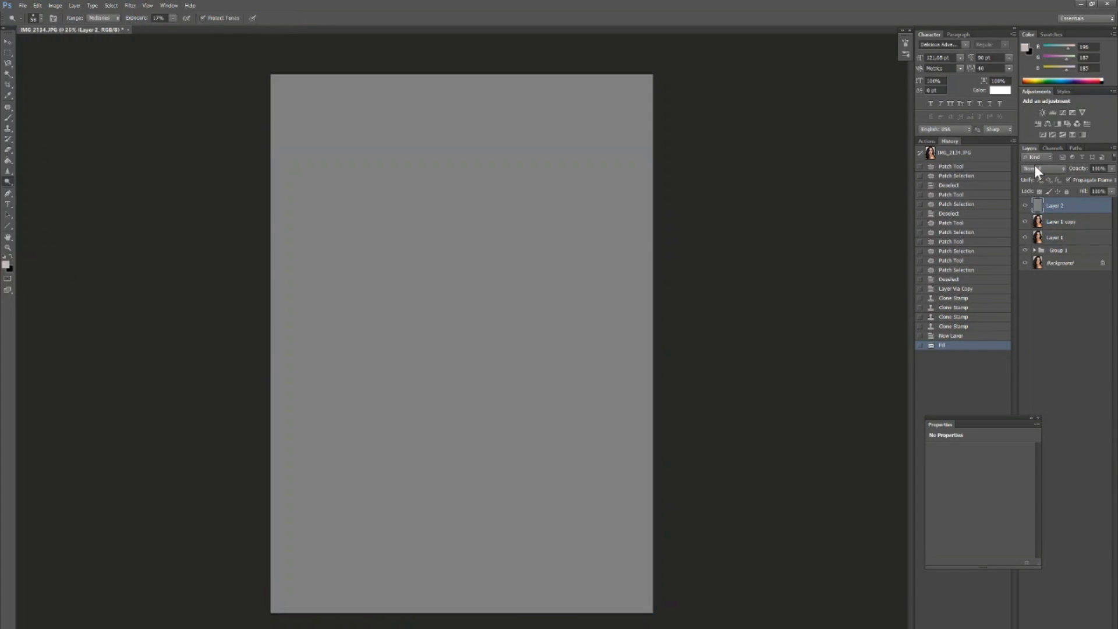
click(1034, 167)
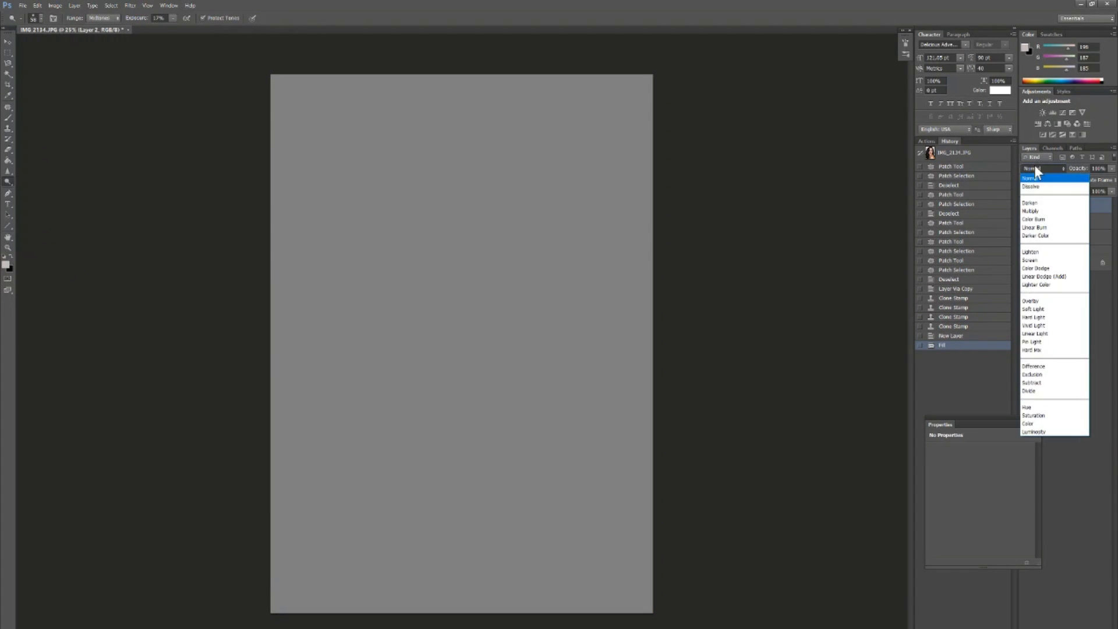
click(1039, 310)
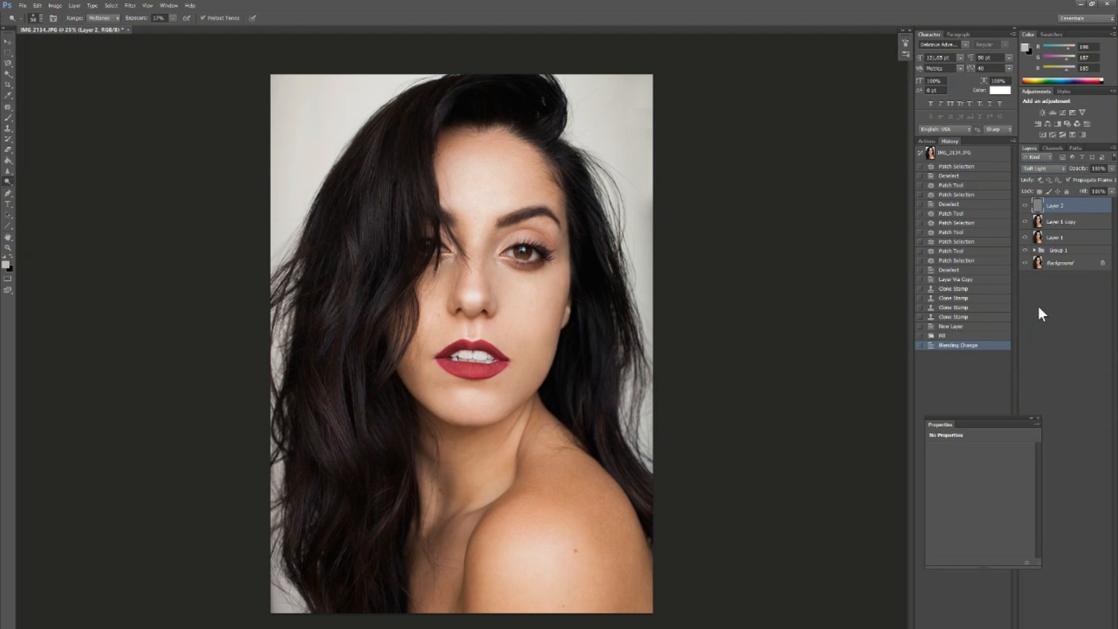
click(1025, 205)
click(1025, 205)
click(1024, 205)
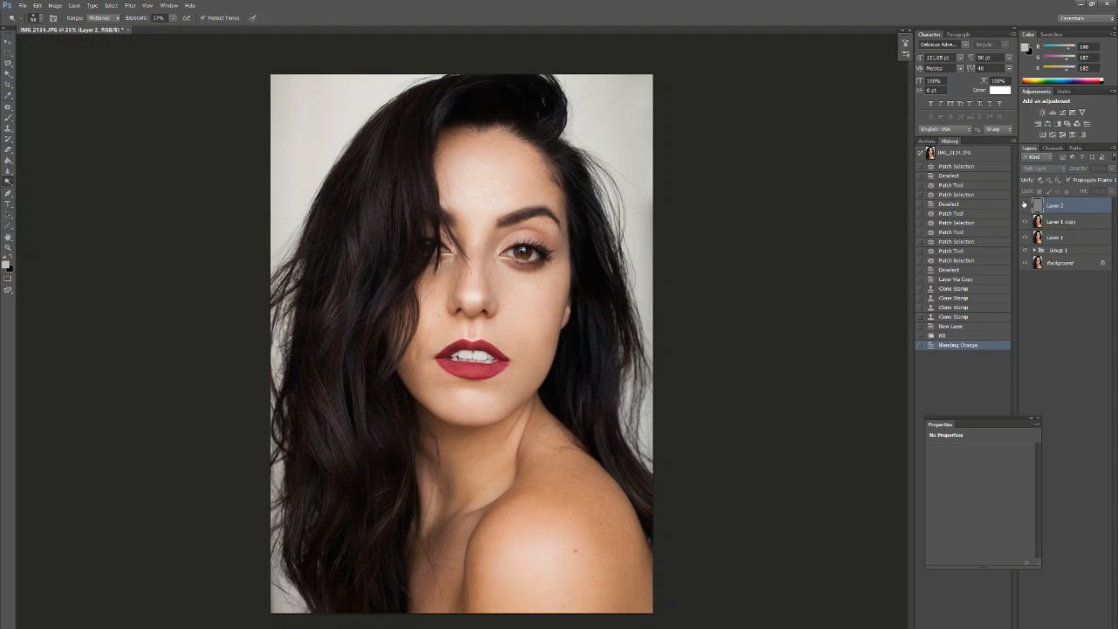
click(1025, 205)
- Dodge the highlights along the upper lip edge, chin, nose bridge and cheek on the gray layer
key(ctrl+plus)
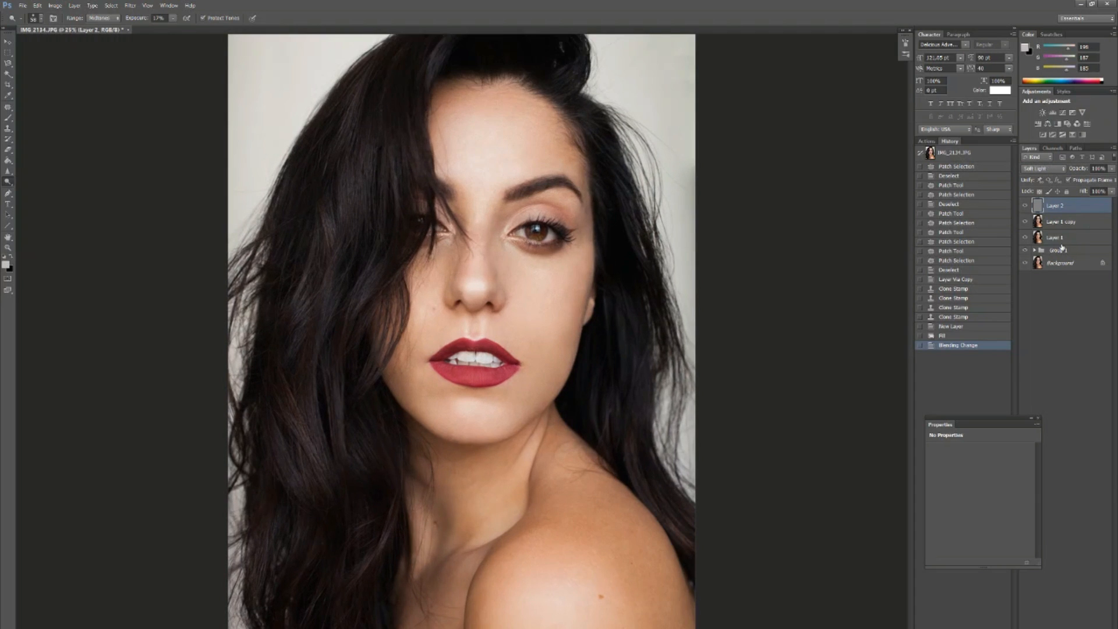
key(ctrl+plus)
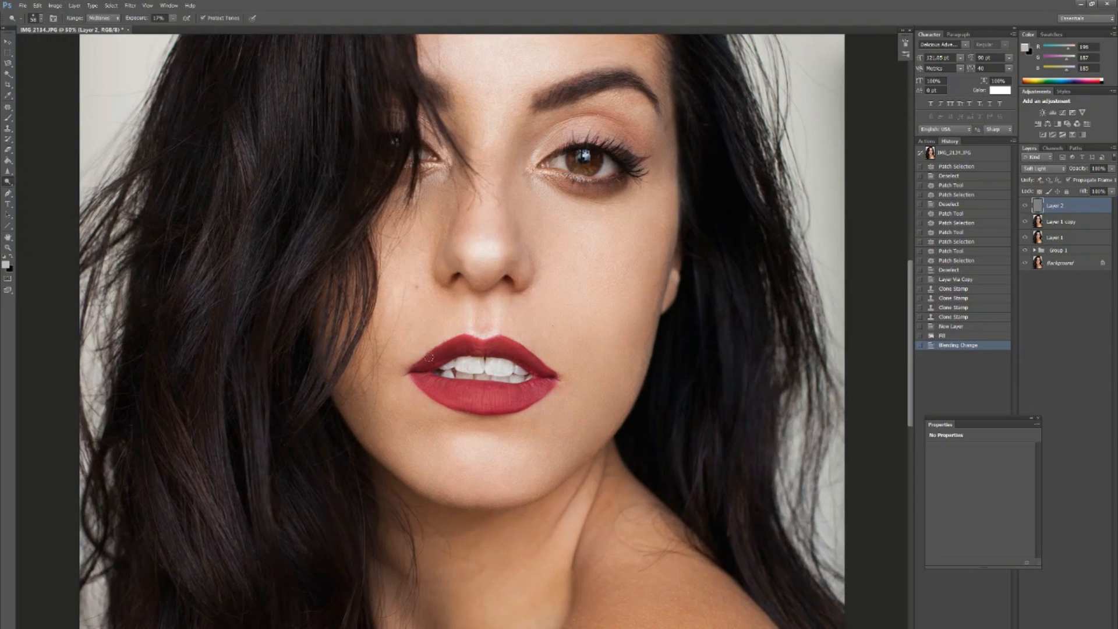
drag(460, 336, 482, 339)
drag(485, 339, 505, 336)
key(bracketright)
drag(466, 453, 544, 454)
drag(553, 448, 574, 440)
mouse_move(583, 436)
mouse_down()
mouse_move(594, 432)
mouse_move(536, 619)
mouse_up()
drag(448, 350, 443, 397)
drag(627, 308, 627, 326)
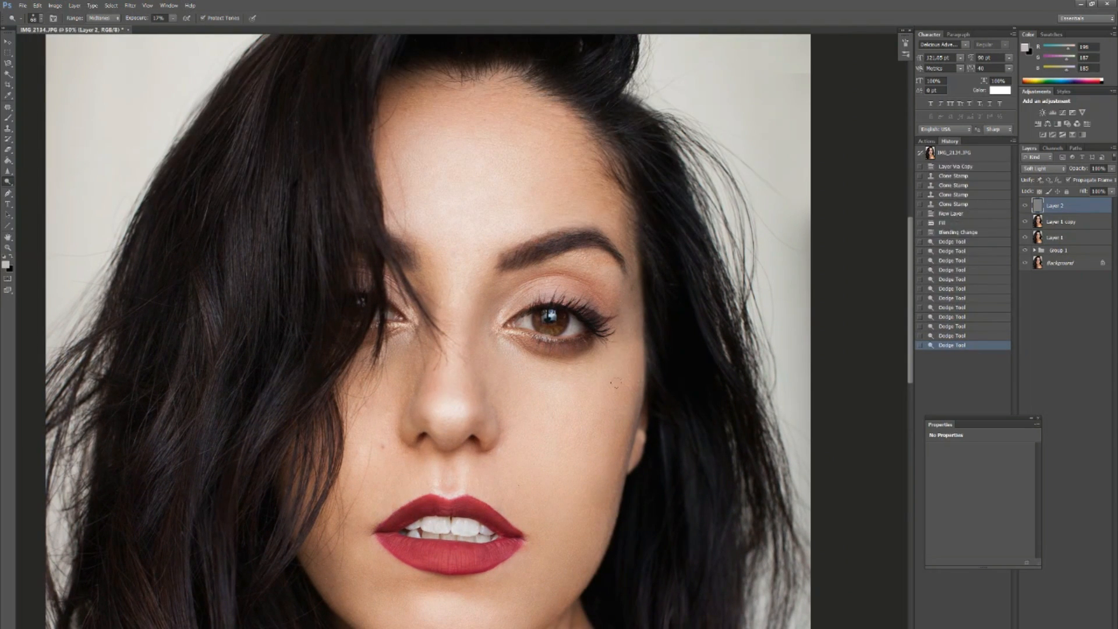
drag(616, 382, 614, 405)
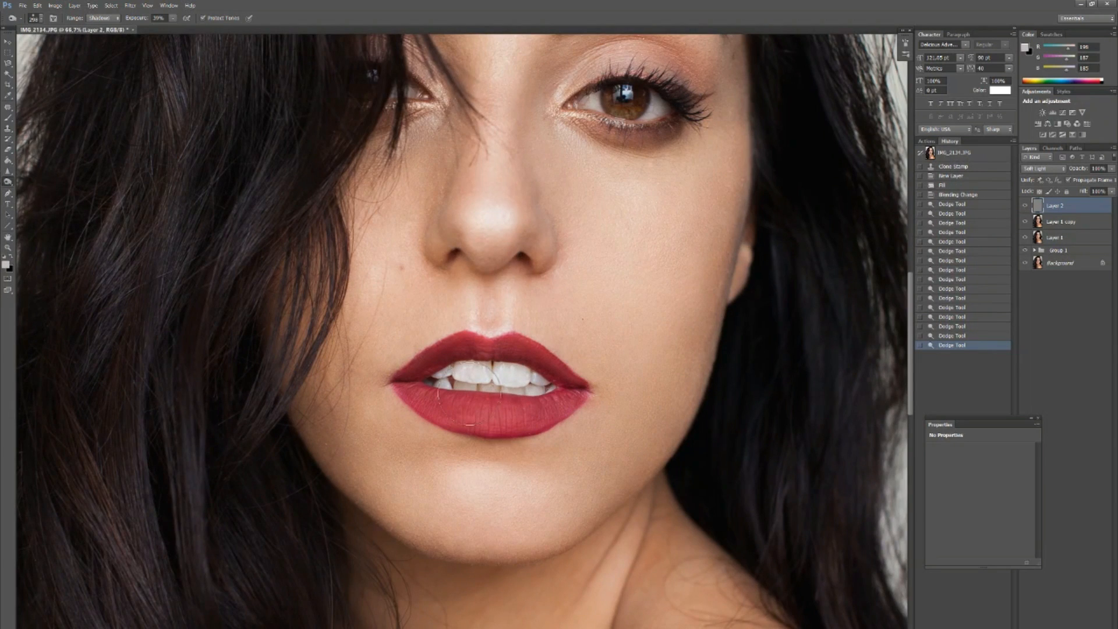
- Burn the shadows of the visible eyebrow, lashes and iris with a small soft brush
drag(657, 197, 587, 359)
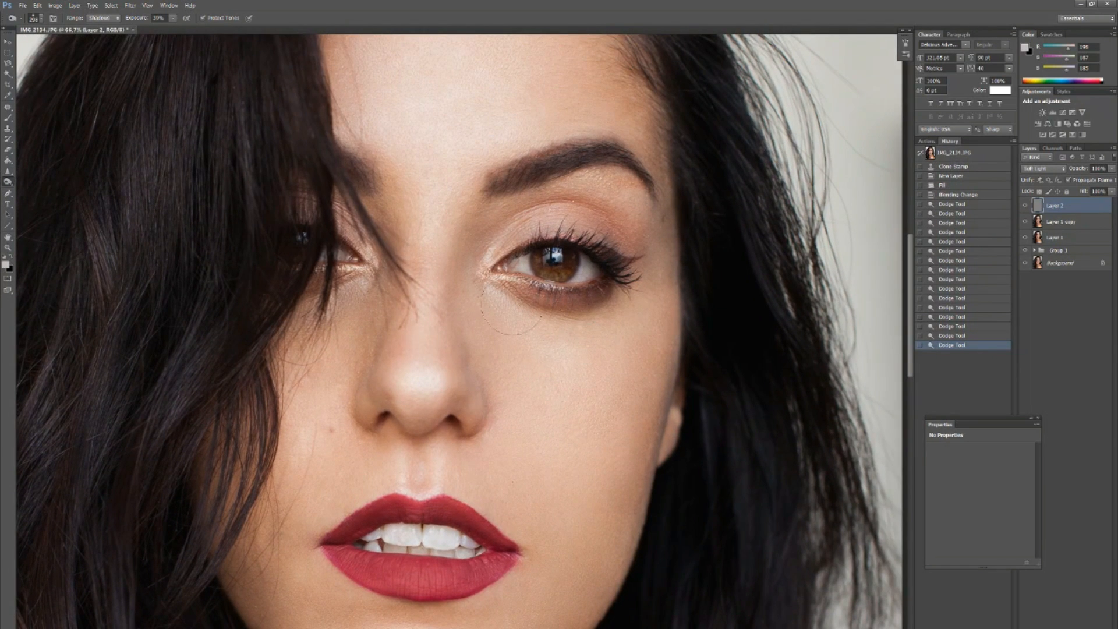
right_click(574, 190)
click(600, 212)
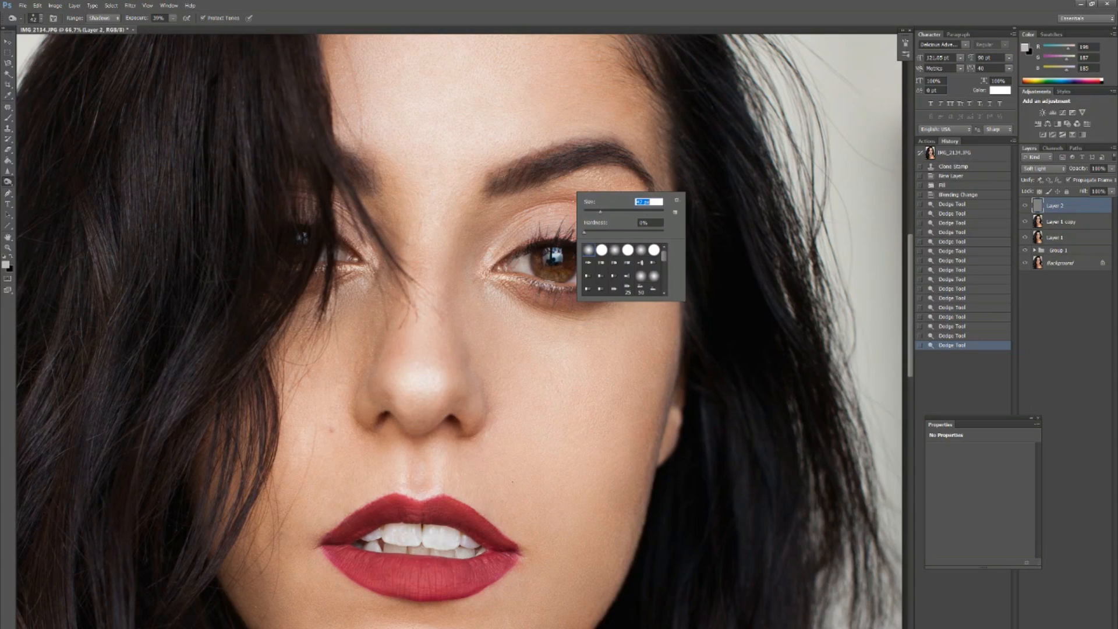
key(Return)
mouse_move(589, 144)
mouse_down()
mouse_move(536, 159)
mouse_move(609, 143)
mouse_move(626, 156)
mouse_move(578, 150)
mouse_move(599, 141)
mouse_move(629, 162)
mouse_move(615, 140)
mouse_move(646, 181)
mouse_move(571, 161)
mouse_move(521, 178)
mouse_up()
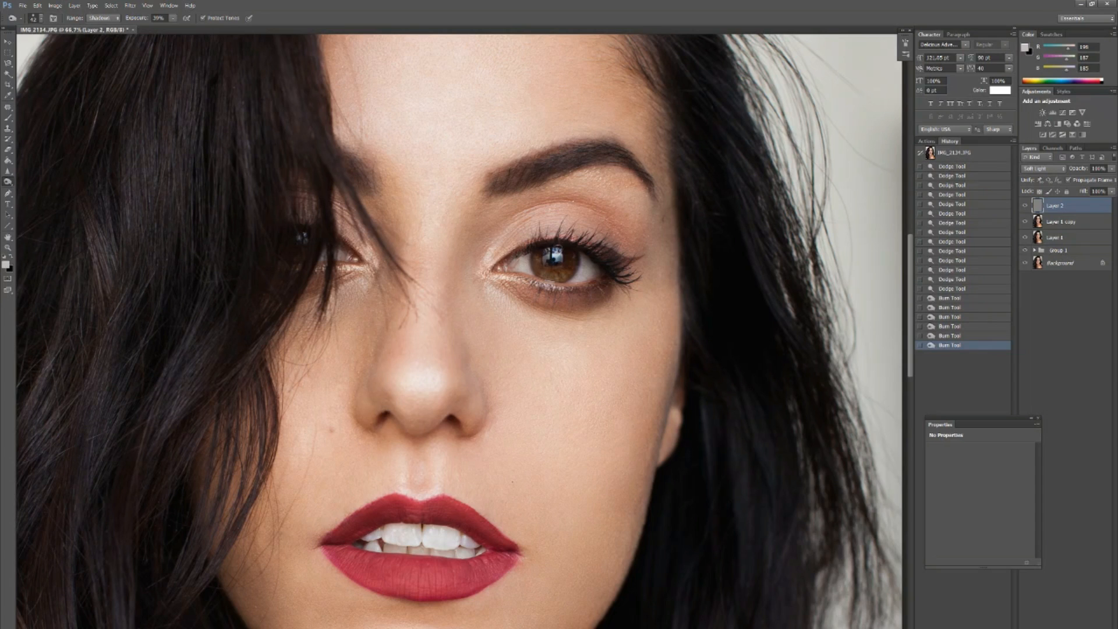
drag(582, 247, 614, 271)
drag(557, 265, 554, 261)
drag(573, 250, 575, 250)
- Enlarge the Burn brush and darken the inner part of the visible eyebrow
key(ctrl+minus)
key(ctrl+minus)
key(ctrl+minus)
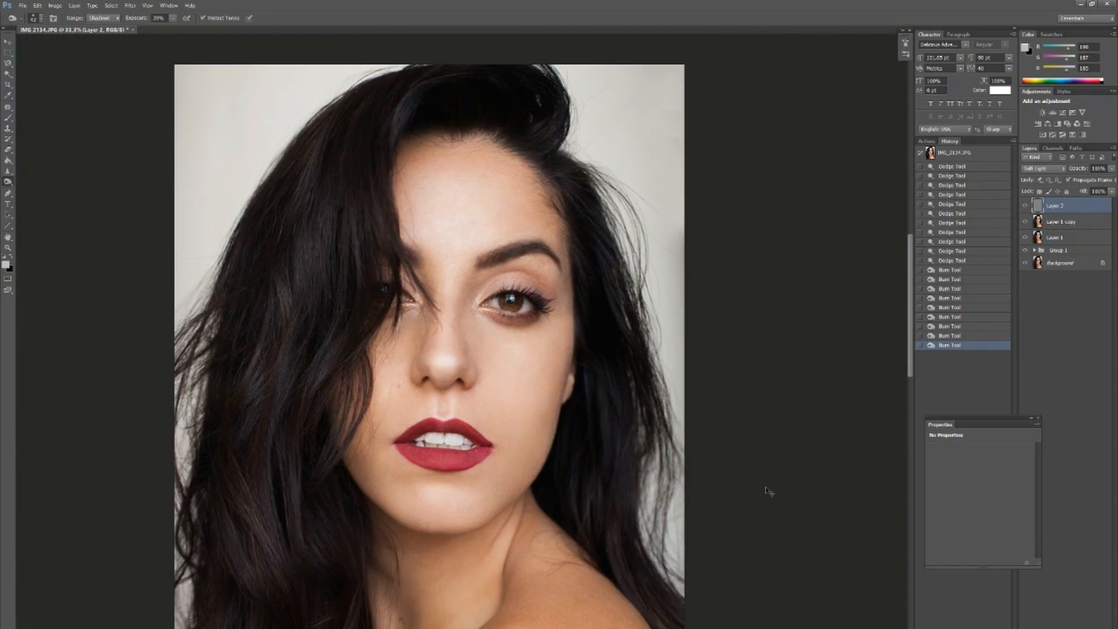
key(ctrl+minus)
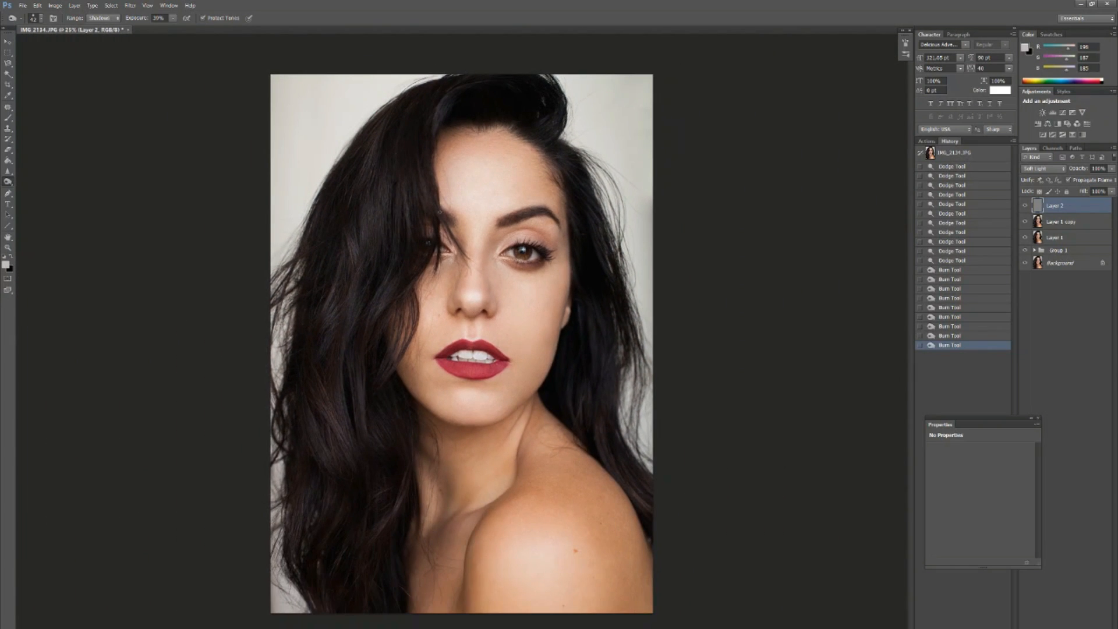
click(456, 220)
right_click(456, 220)
drag(483, 241, 489, 242)
click(505, 220)
- Enlarge the Burn brush further and darken the outer edge of the face and the hair beside the visible eye
click(540, 347)
right_click(540, 347)
click(609, 367)
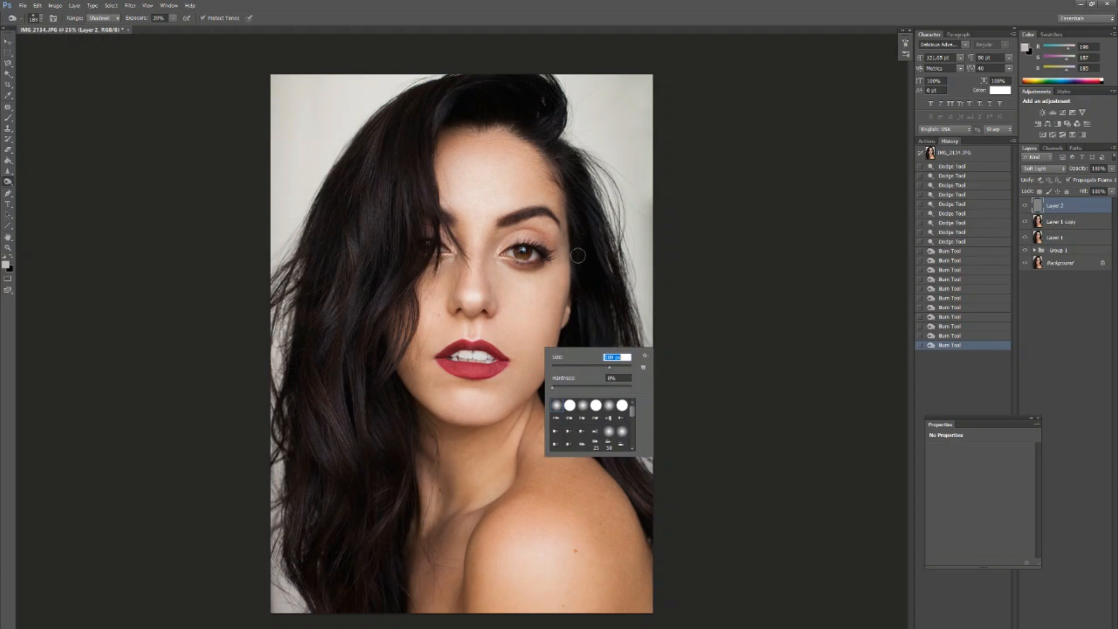
drag(611, 367, 619, 367)
mouse_move(577, 253)
mouse_down()
mouse_move(532, 342)
mouse_move(572, 274)
mouse_up()
drag(602, 349, 581, 230)
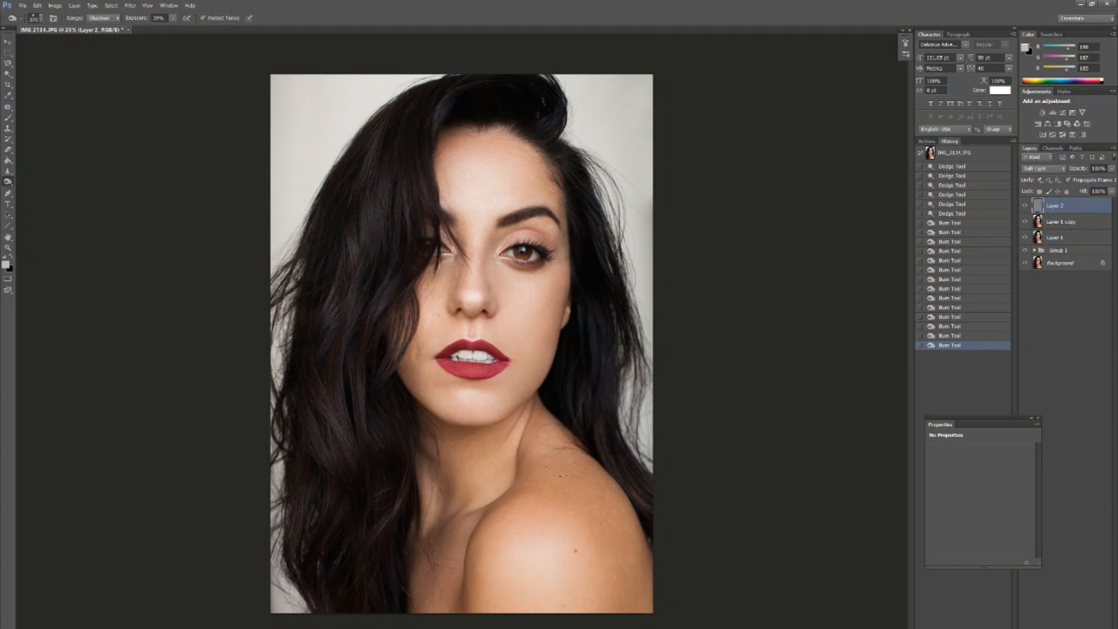
- Lower the Burn exposure to 27%, adjust the brush size and darken the visible eyebrow toward its tail
right_click(464, 280)
click(519, 299)
key(Return)
key(ctrl+plus)
drag(173, 18, 166, 18)
right_click(415, 207)
drag(532, 183, 574, 169)
mouse_move(527, 177)
mouse_down()
mouse_move(585, 177)
mouse_move(559, 169)
mouse_up()
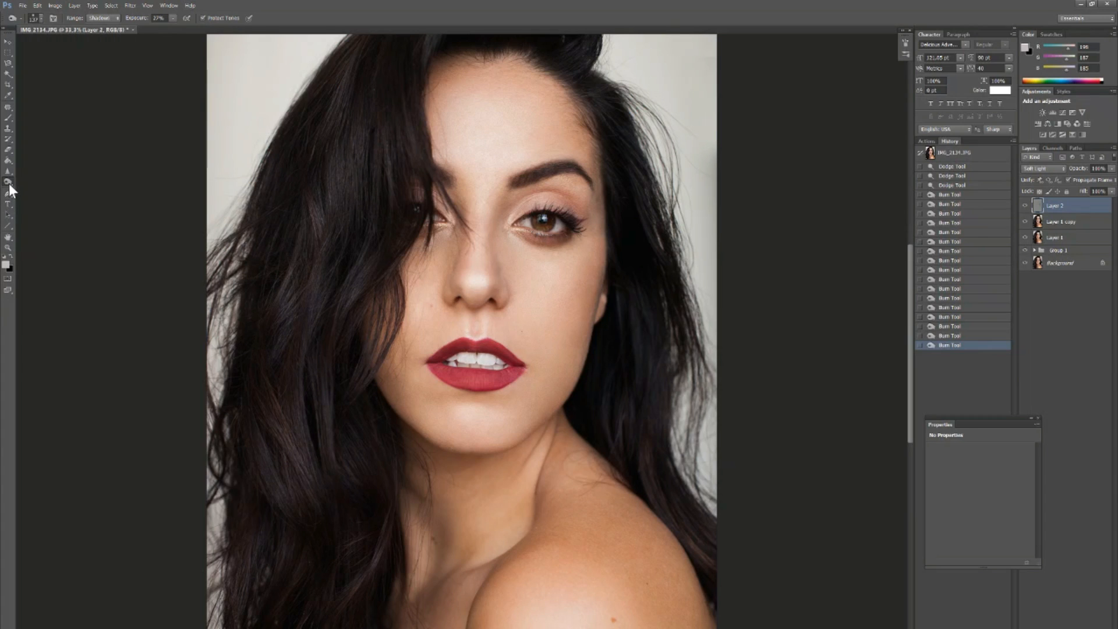
- Switch to the Dodge tool with a resized soft brush and lighten the nose tip and the skin above the upper lip
drag(8, 184, 41, 180)
right_click(510, 307)
drag(561, 327, 571, 322)
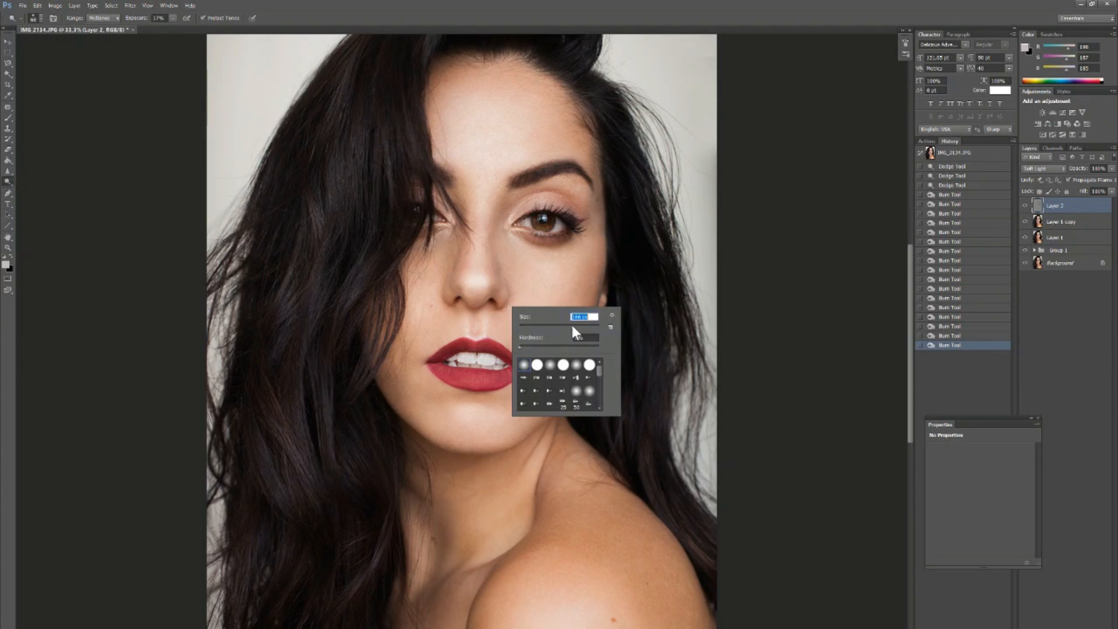
key(Return)
drag(477, 284, 488, 287)
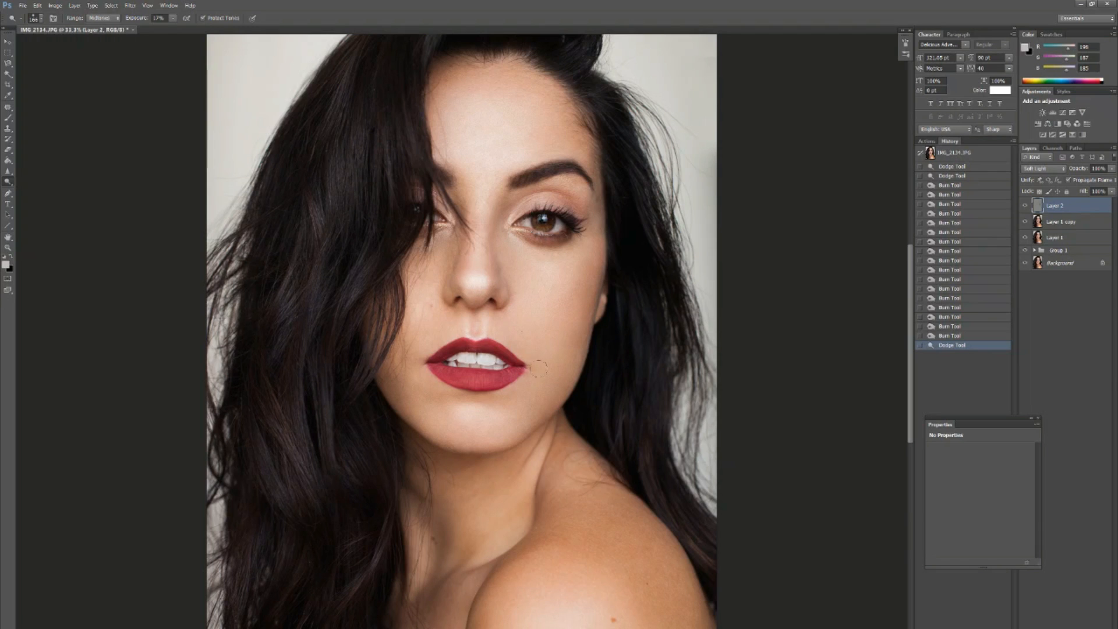
click(481, 332)
- Enlarge the Dodge brush and lighten the cheek, the chin and the lower forehead above the visible eyebrow
right_click(593, 269)
drag(659, 285, 669, 288)
key(Return)
drag(552, 289, 568, 282)
mouse_move(459, 423)
mouse_down()
mouse_move(476, 414)
mouse_move(502, 425)
mouse_up()
click(510, 154)
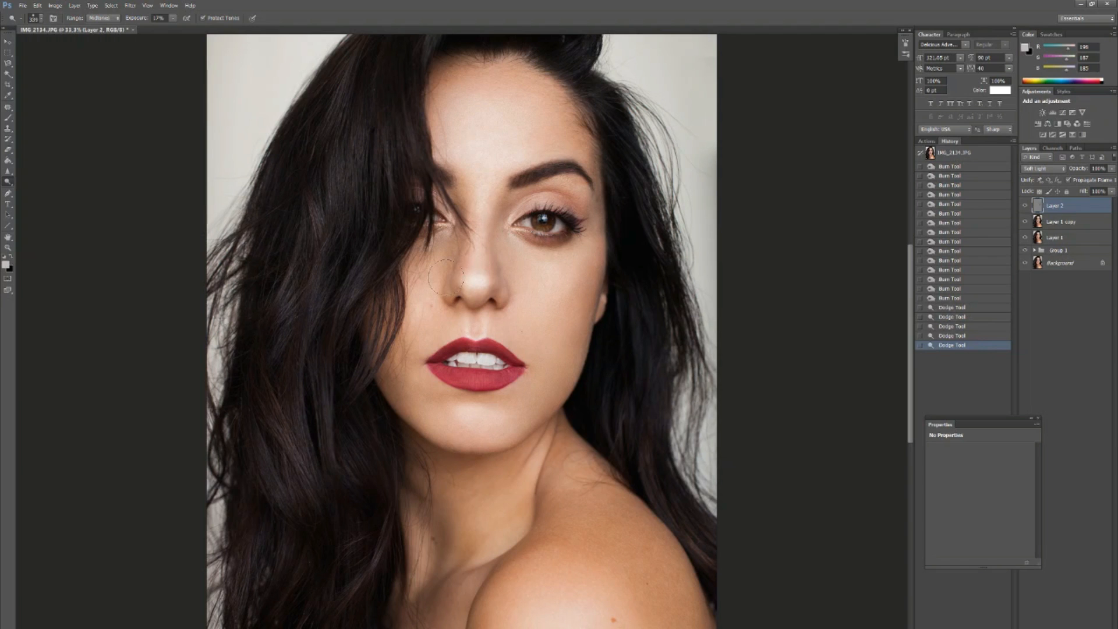
- Dodge highlights down the long hair strands on the hair-covered side of the face
key(ctrl+minus)
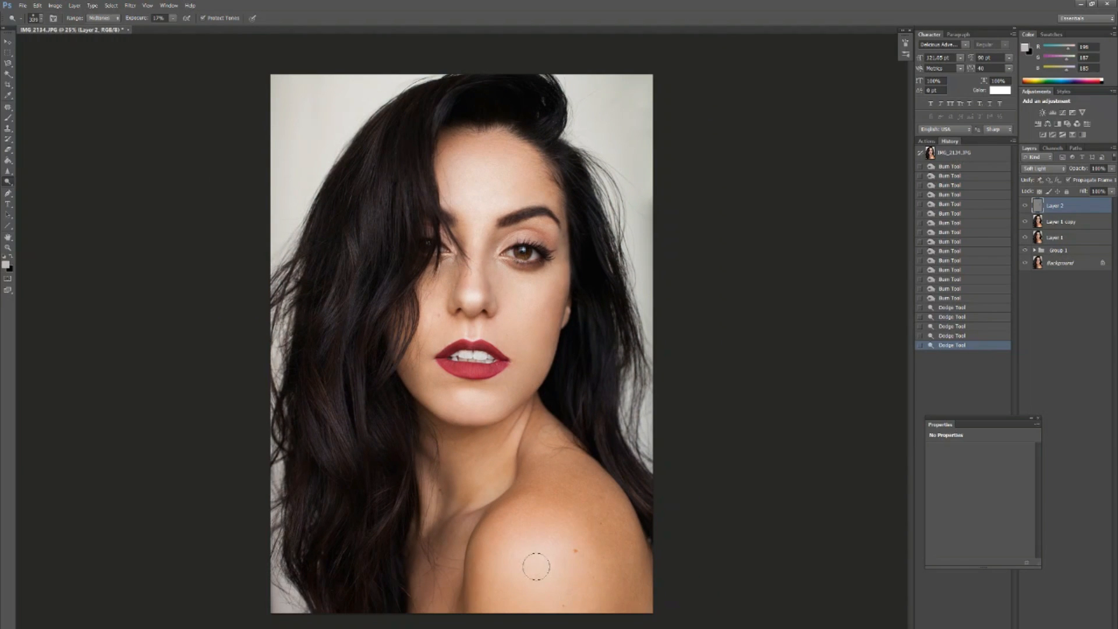
drag(384, 198, 373, 245)
drag(347, 291, 344, 367)
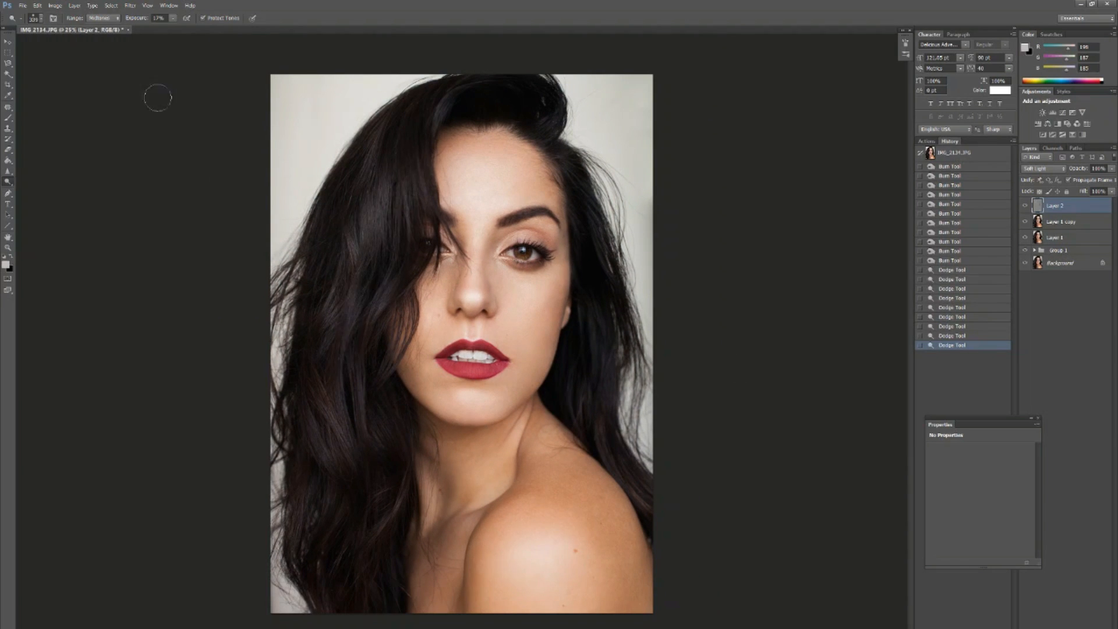
drag(332, 407, 337, 454)
- Add a layer mask to the gray Soft Light layer
scroll(547, 262, up, 2)
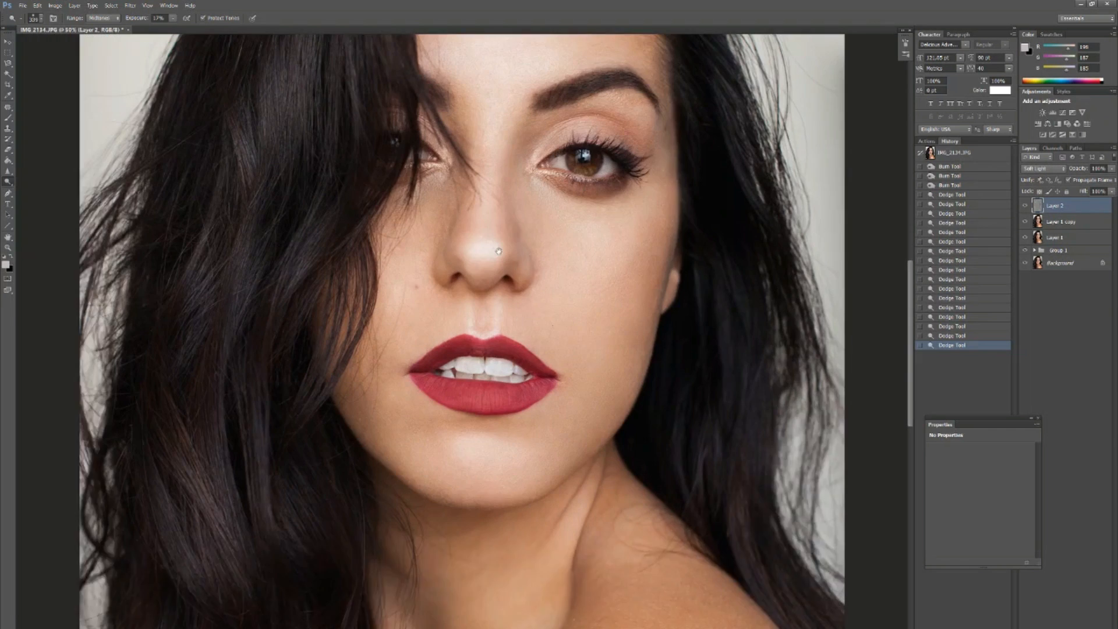
click(1058, 626)
- Try clearing a Patch tool selection around the outer corner of the visible eye on the layer mask
click(7, 107)
drag(74, 178, 77, 192)
key(Delete)
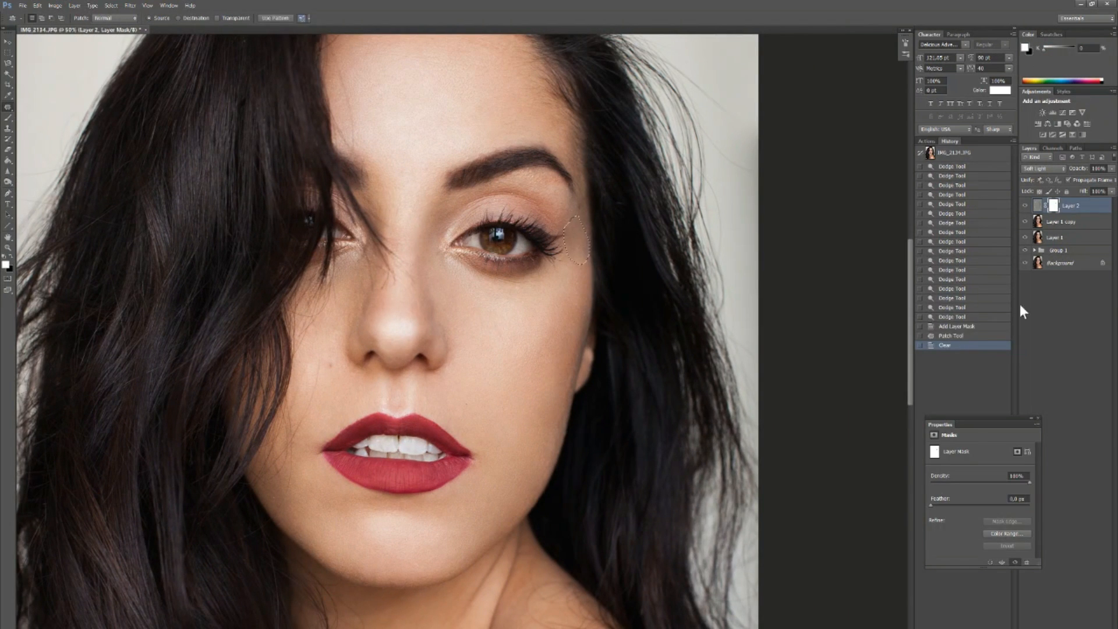
click(956, 326)
- Brush on the gray layer's mask beside the visible eye with a resized brush and apply the mask
click(7, 117)
right_click(583, 229)
click(611, 283)
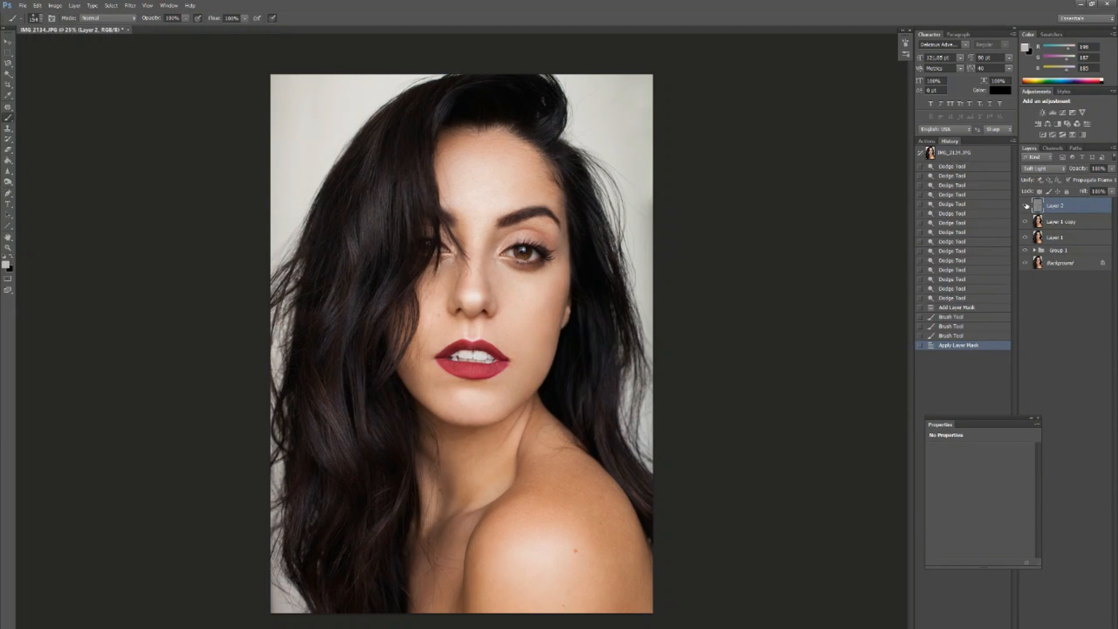
- Toggle the gray layer's visibility to compare the portrait with and without the dodging and burning
click(1026, 206)
click(1025, 205)
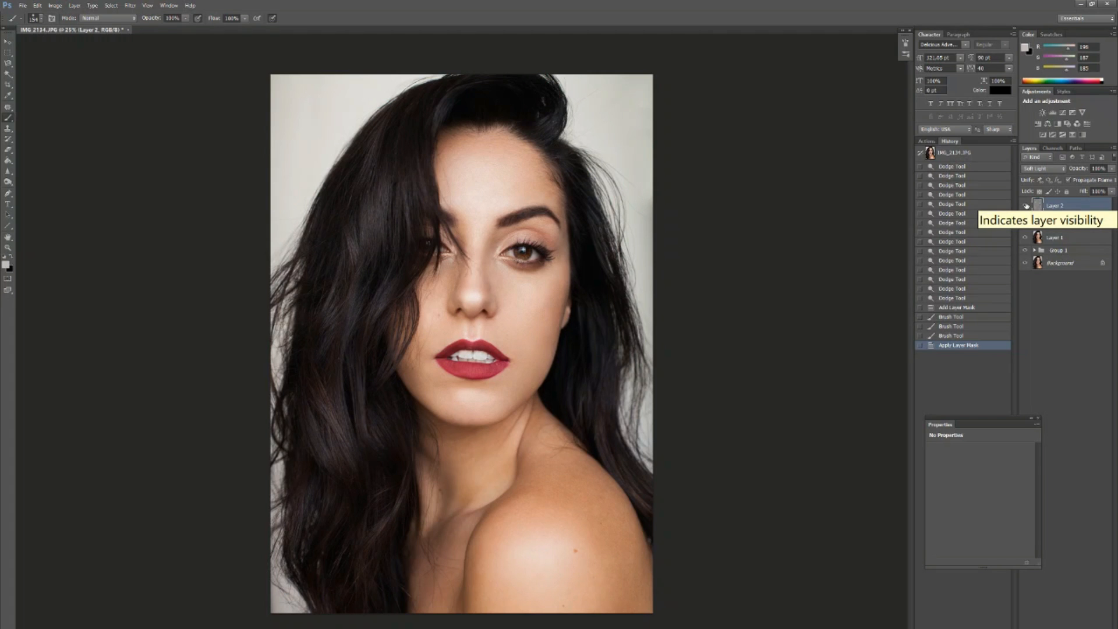
click(1026, 205)
click(1025, 206)
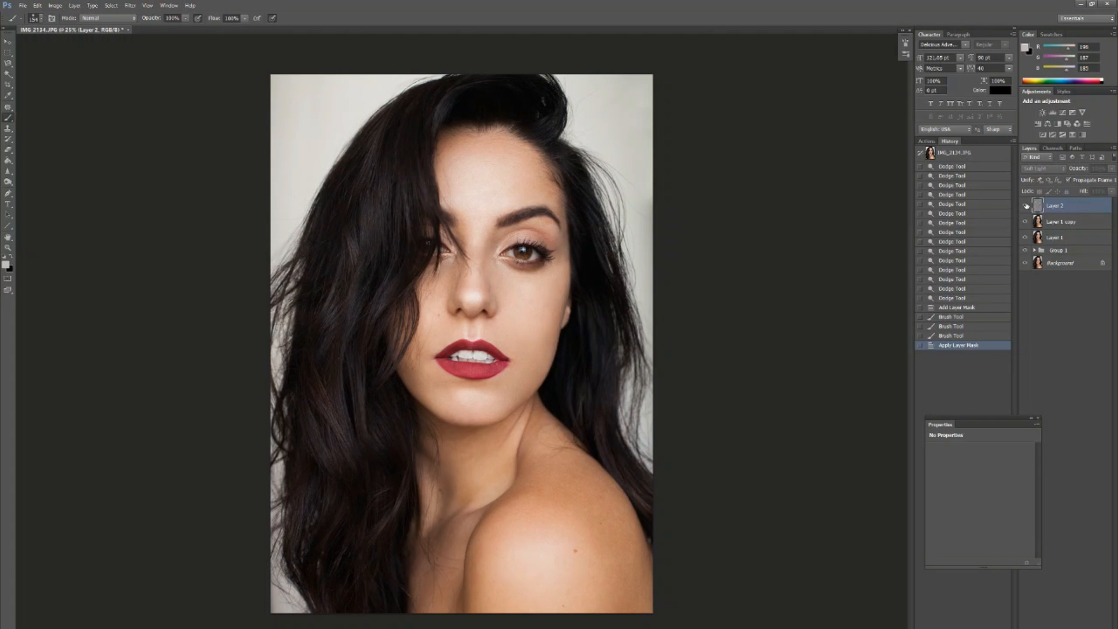
- Burn the mole on the cheek beside the nose with a small soft brush
key(ctrl+plus)
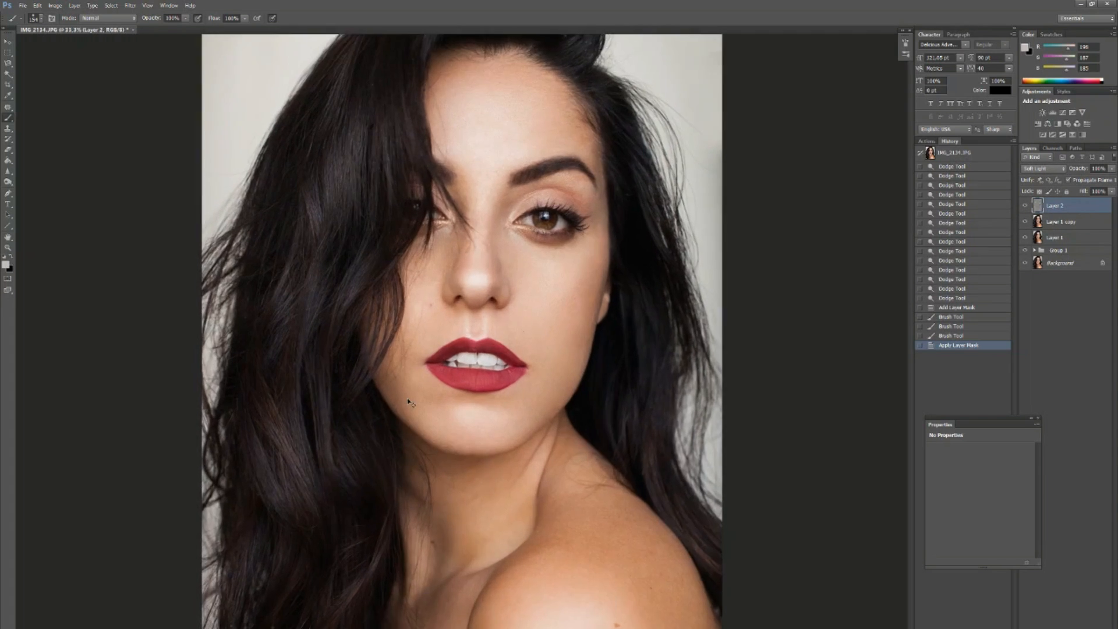
key(ctrl+plus)
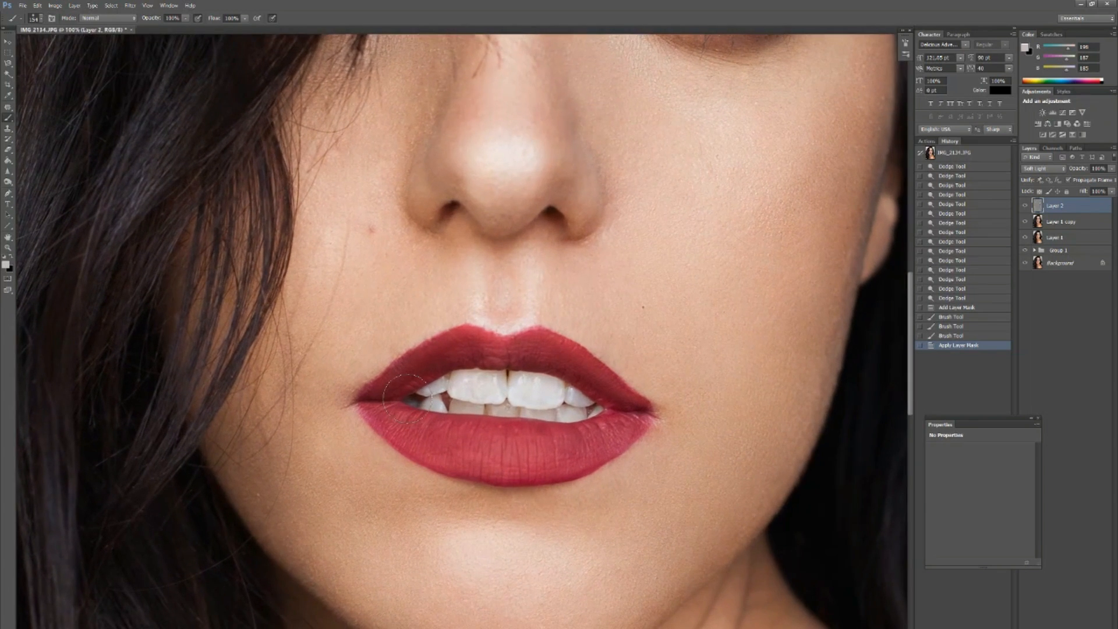
click(8, 181)
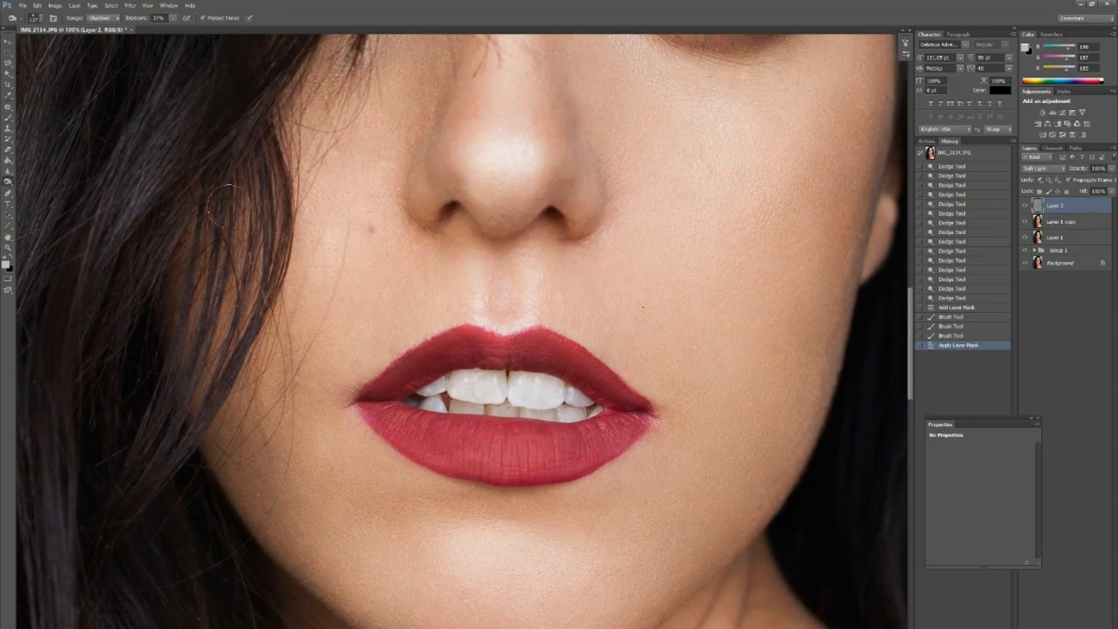
right_click(373, 236)
click(392, 254)
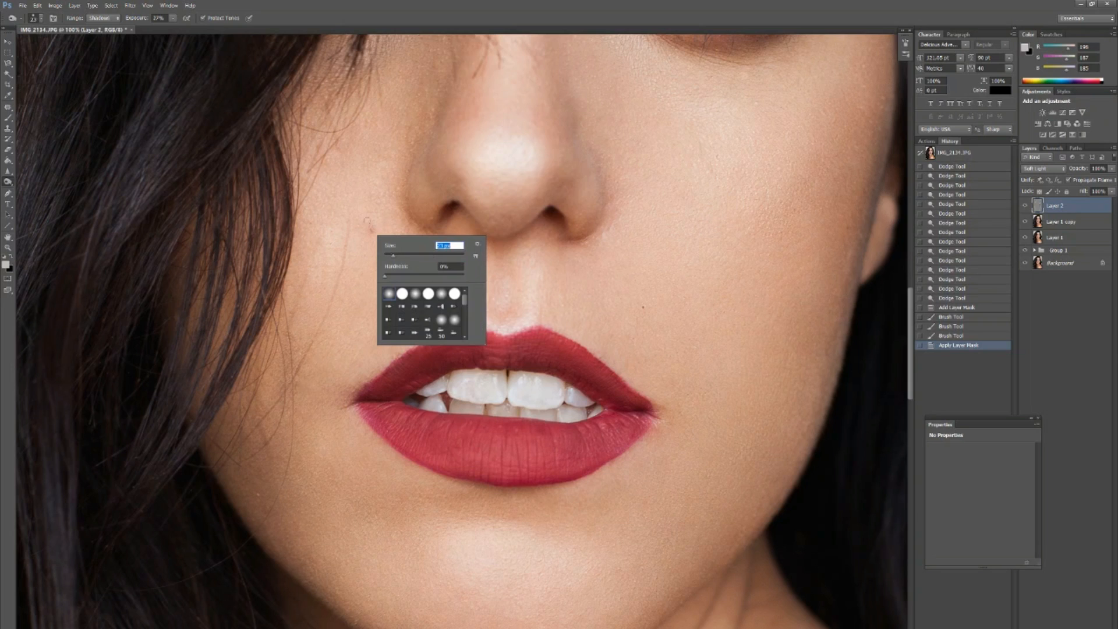
click(376, 231)
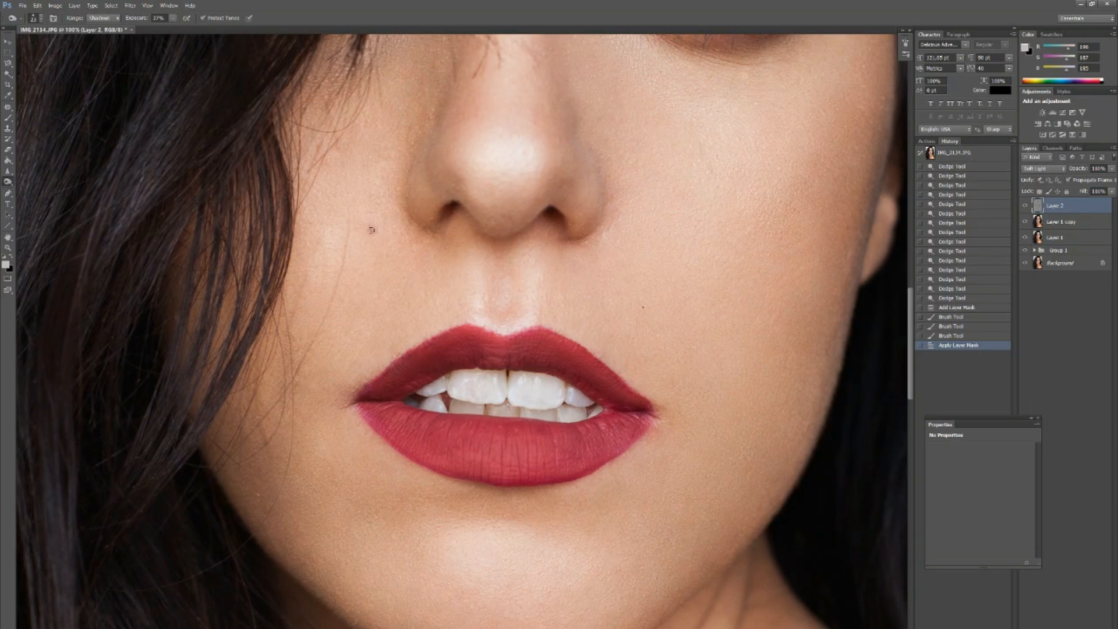
alt+click(372, 231)
- Set the Burn range to Midtones and darken the mole beside the nose further
click(103, 18)
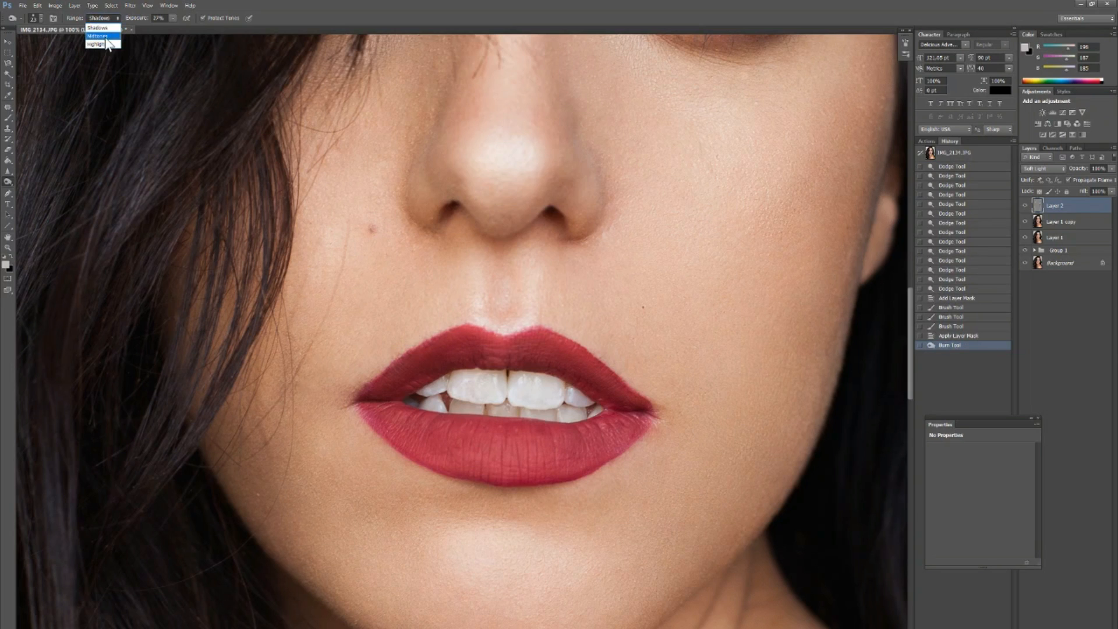
click(102, 29)
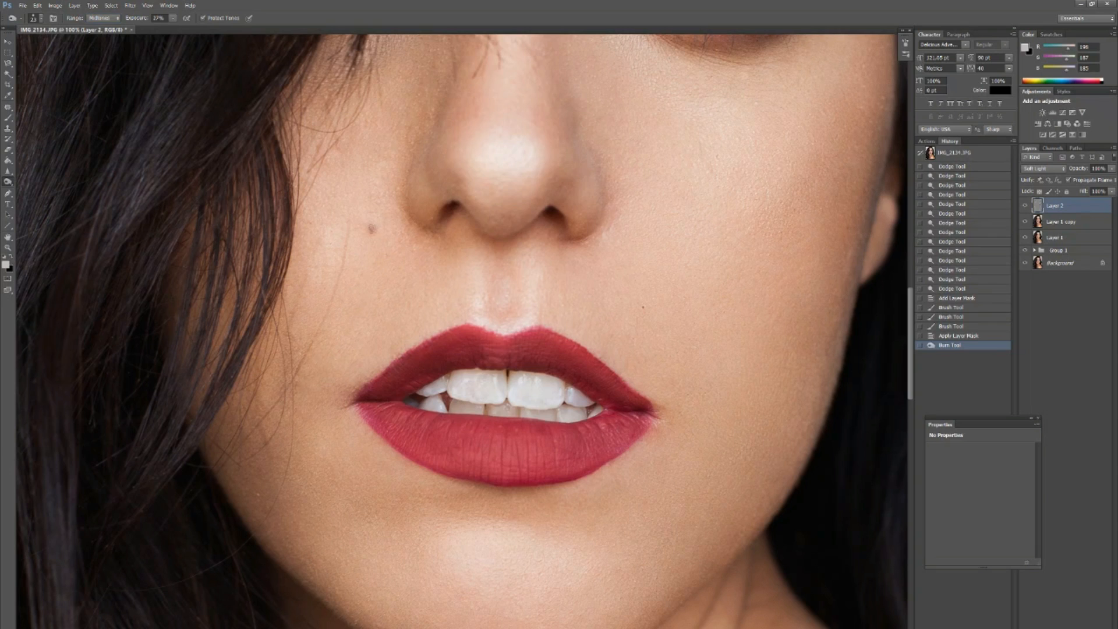
click(372, 227)
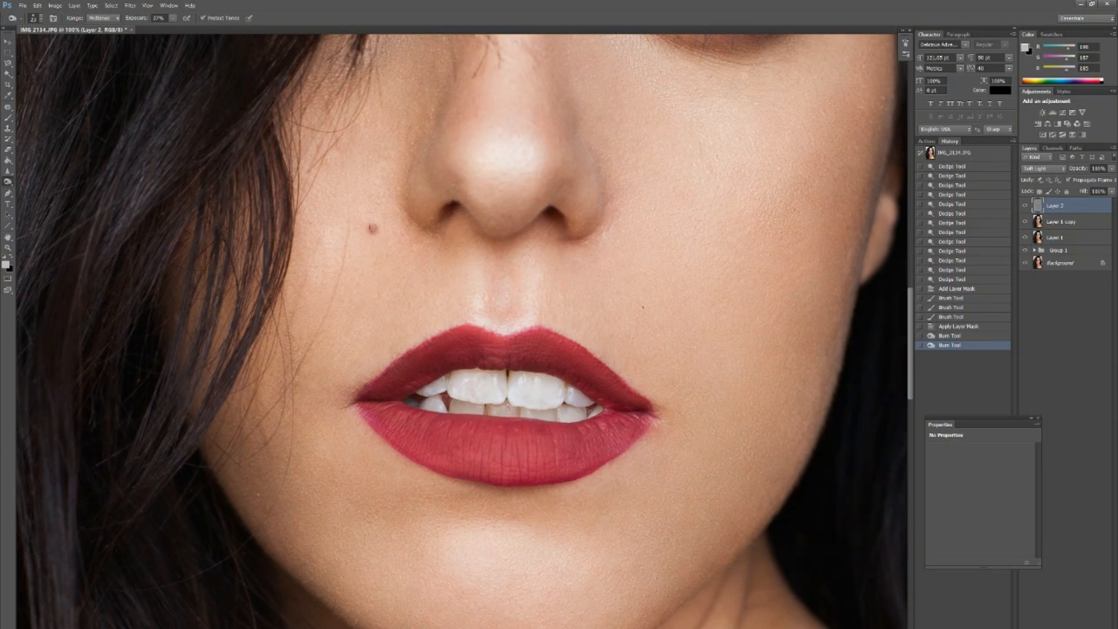
click(373, 228)
- Check the full portrait with the gray layer hidden and shown to judge the darkened mole
key(ctrl+minus)
key(ctrl+minus)
key(ctrl+minus)
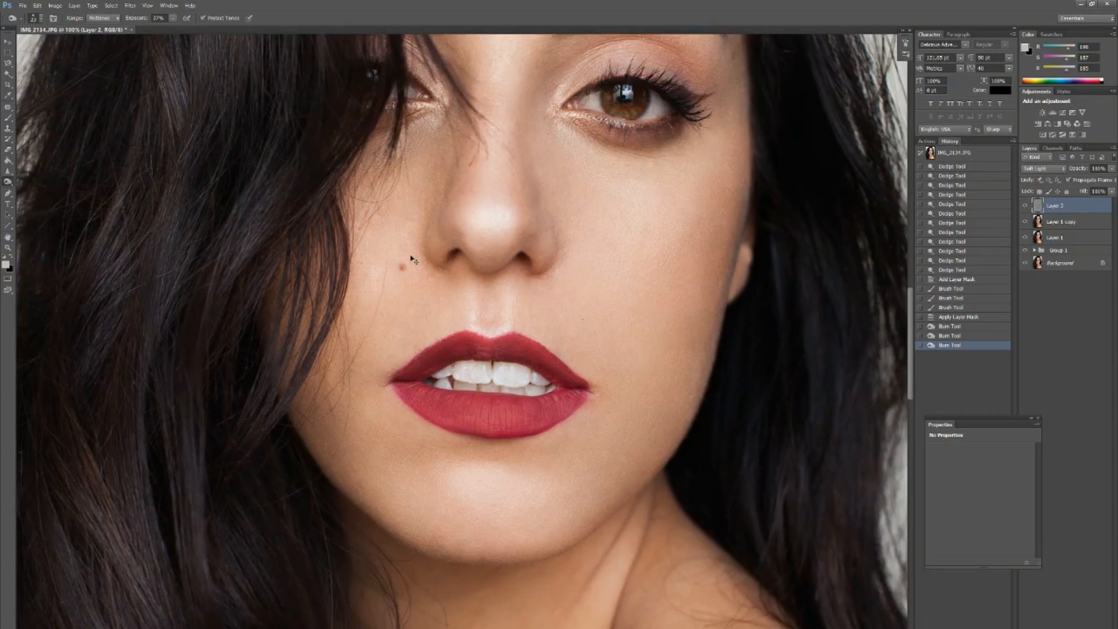
key(ctrl+minus)
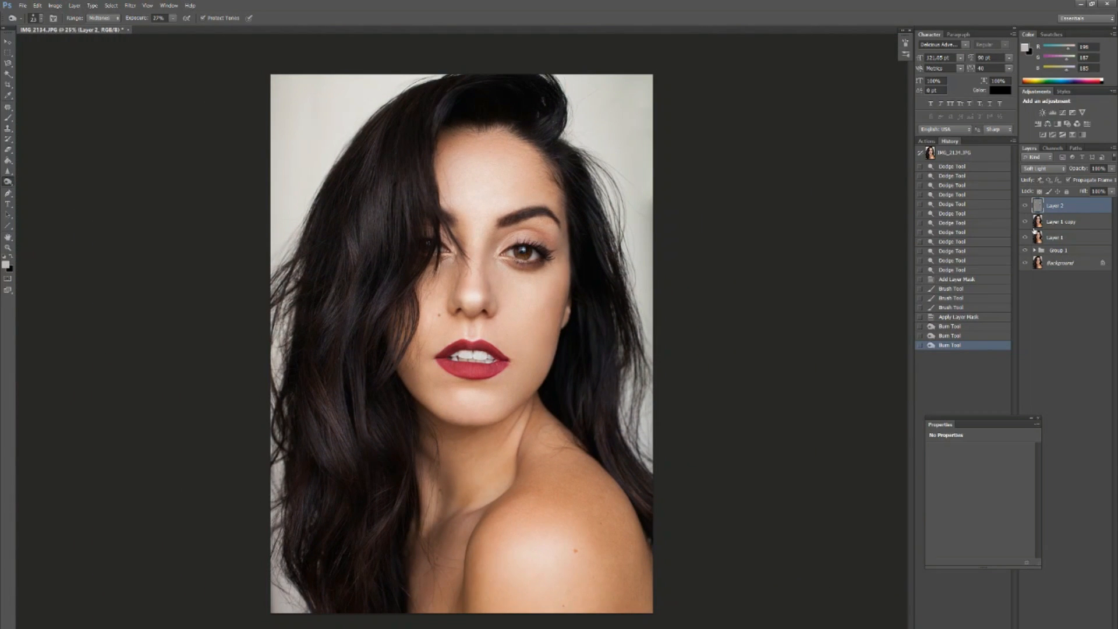
click(1025, 206)
click(1025, 205)
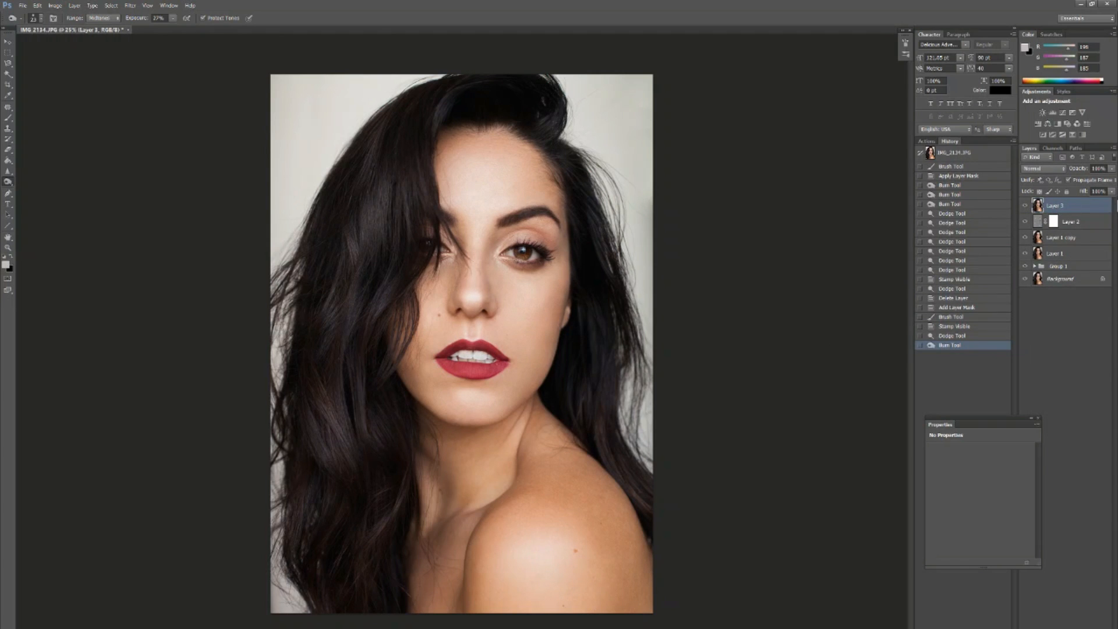
- Hide the intermediate layers and toggle the merged top layer to compare the retouch with the original background
click(1025, 266)
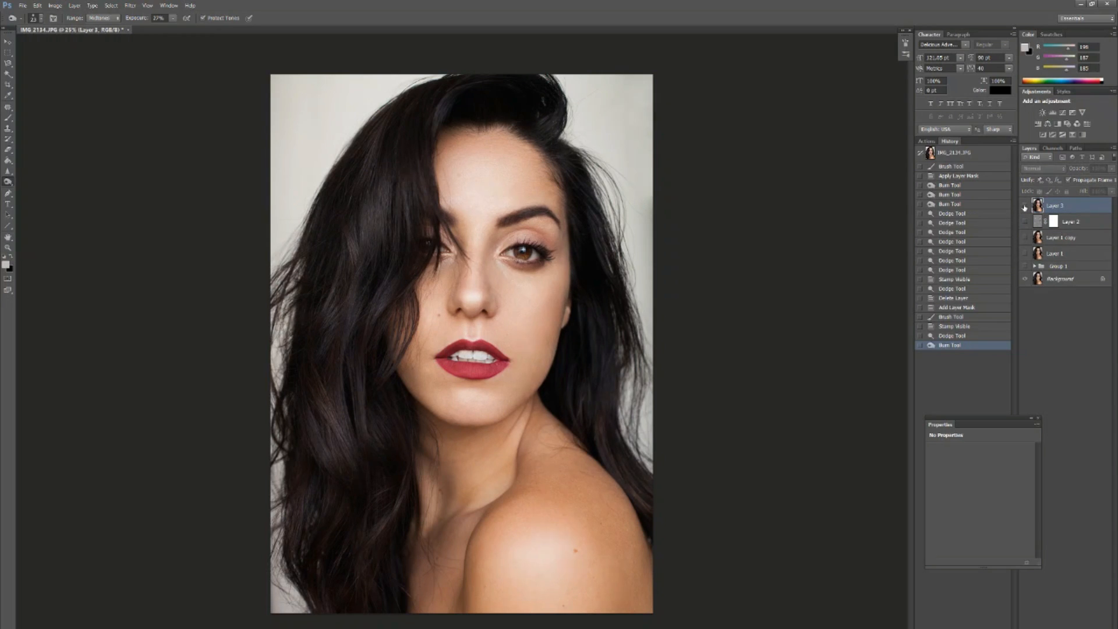
click(1025, 207)
click(1025, 207)
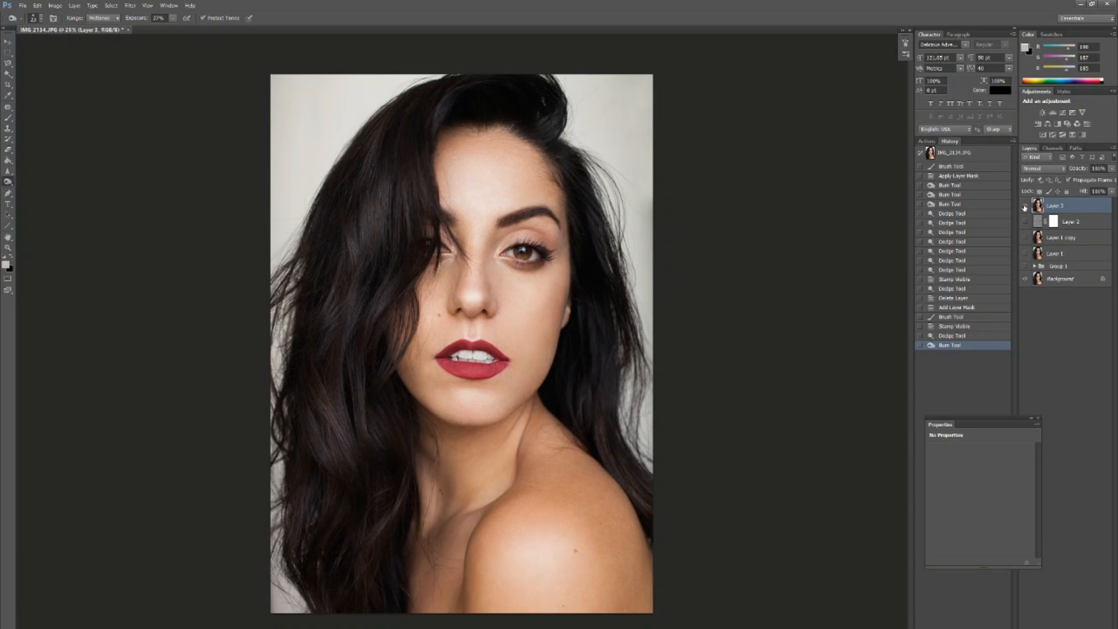
click(1025, 207)
click(1025, 207)
- Apply Liquify to the merged top layer, nudging the lower hair with a greatly enlarged Forward Warp brush
click(130, 5)
click(173, 137)
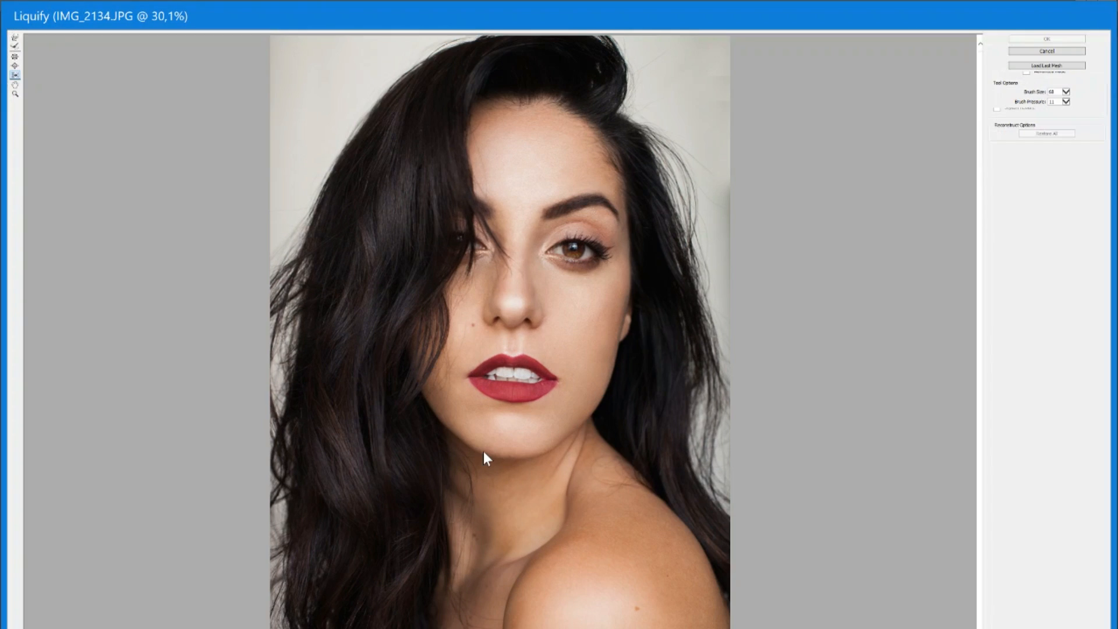
click(15, 38)
drag(1028, 94, 1112, 100)
drag(333, 628, 337, 628)
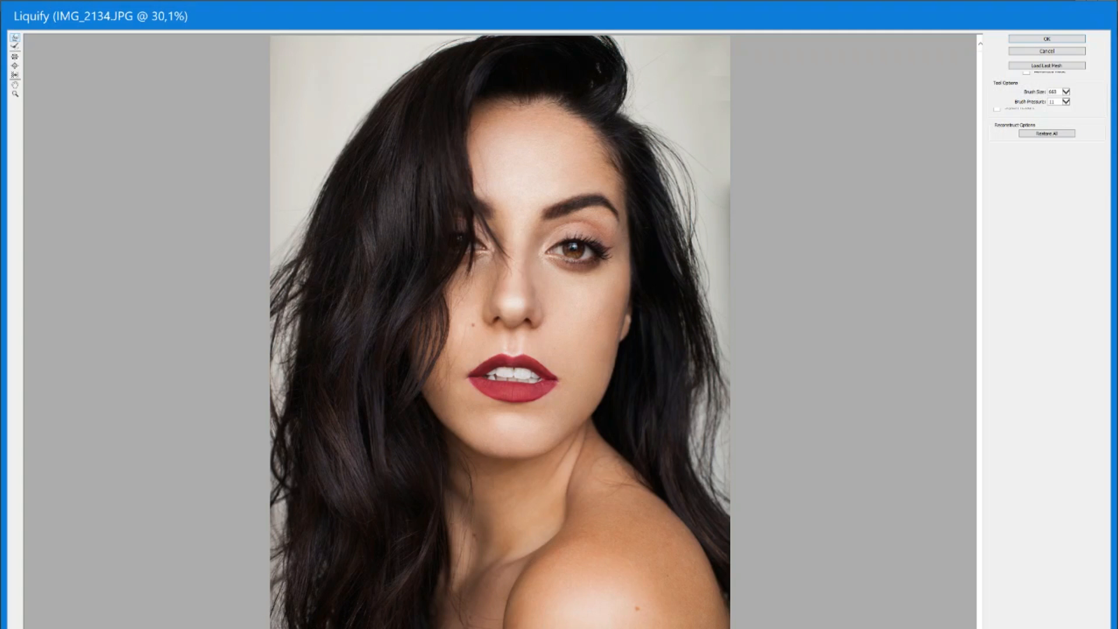
key(Return)
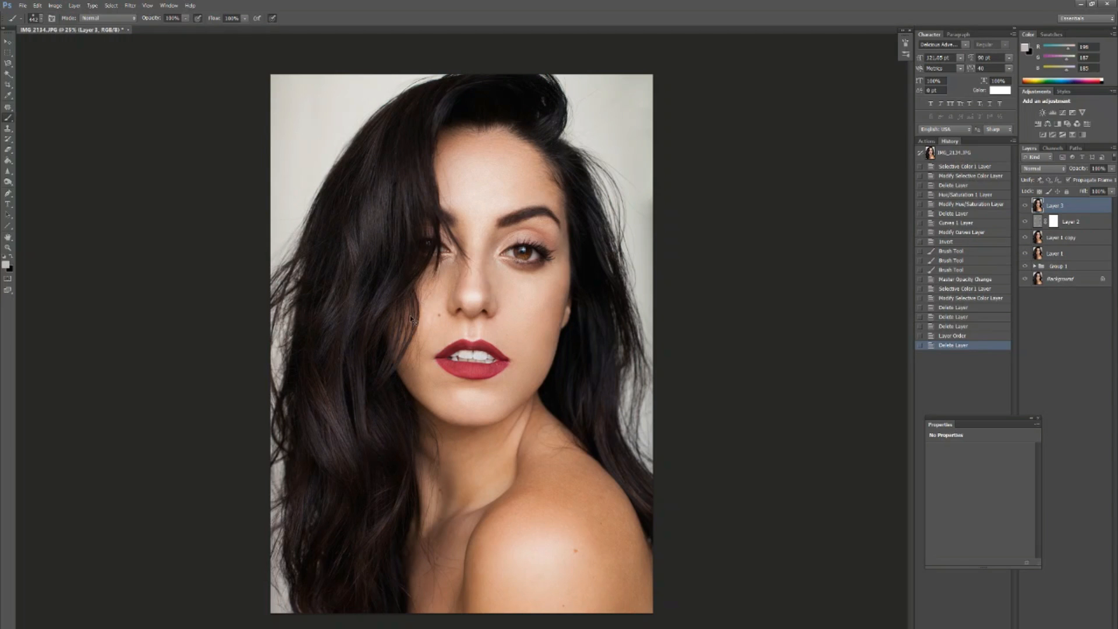
- Try a soft gray brush stroke down the cheek below the visible eye on the merged layer
key(ctrl+plus)
key(ctrl+plus)
key(ctrl+plus)
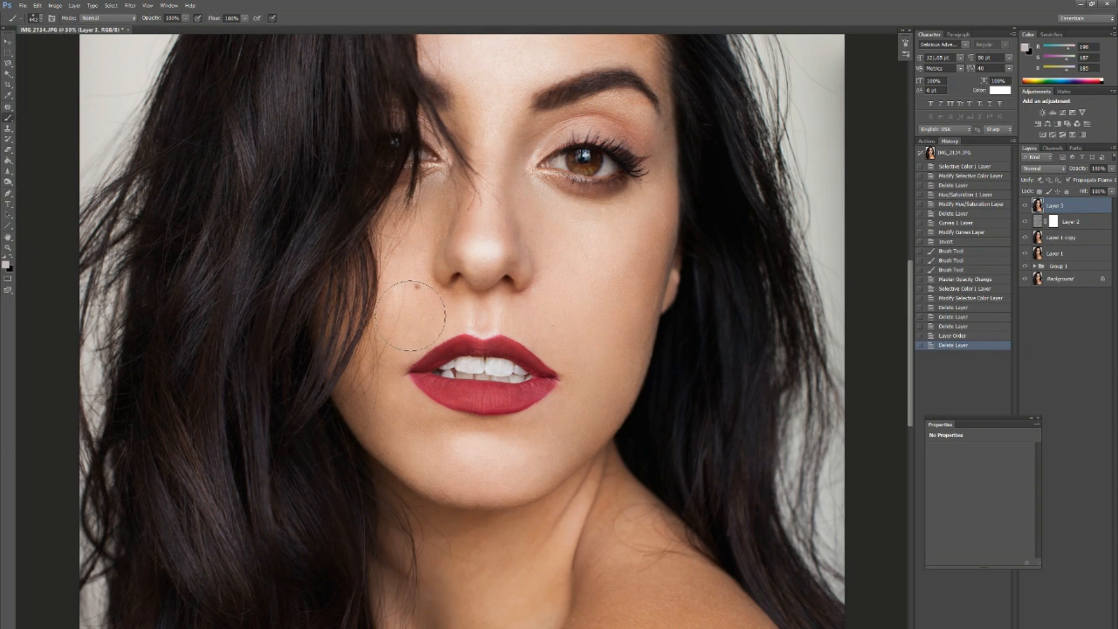
key(ctrl+plus)
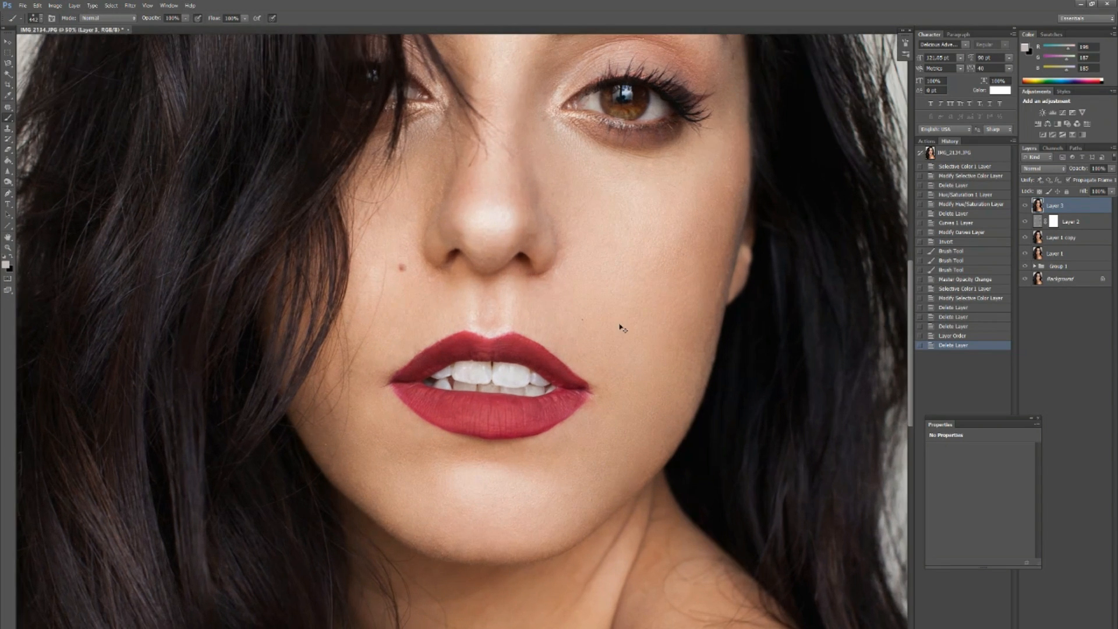
drag(679, 183, 625, 300)
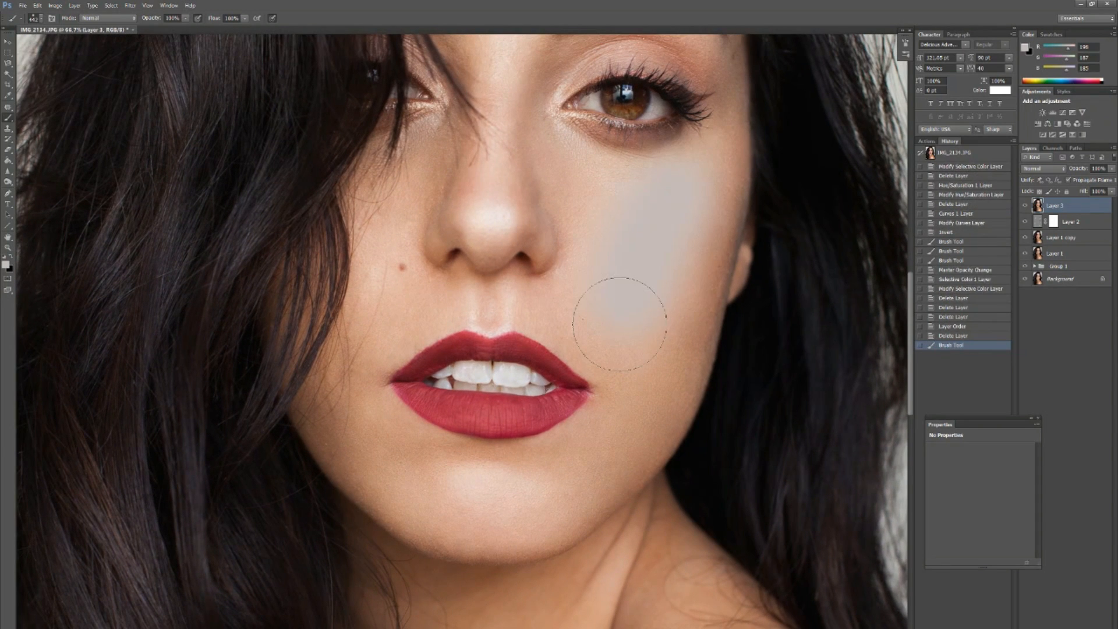
key(ctrl+z)
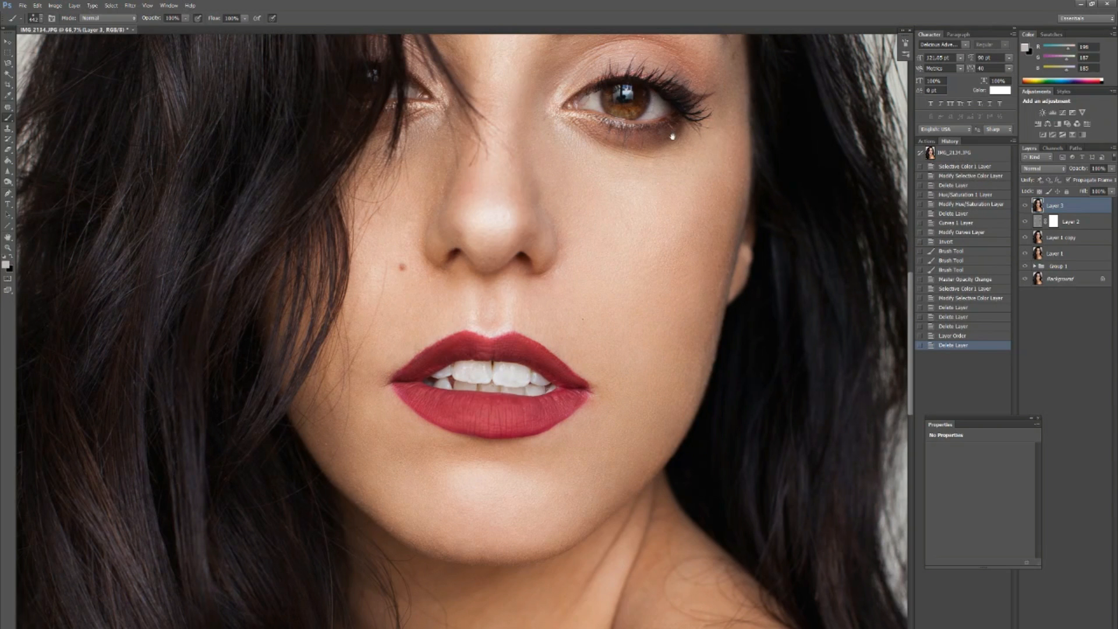
- Burn and dodge the iris of the visible eye on the merged layer to strengthen its shading and highlights
drag(673, 136, 640, 359)
key(ctrl+plus)
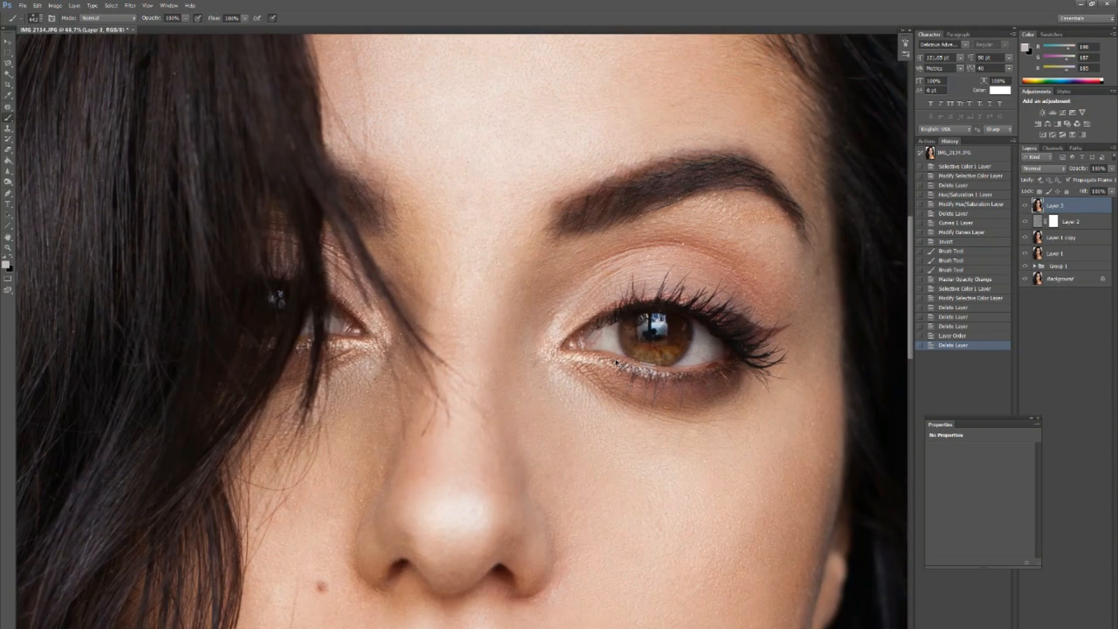
click(7, 181)
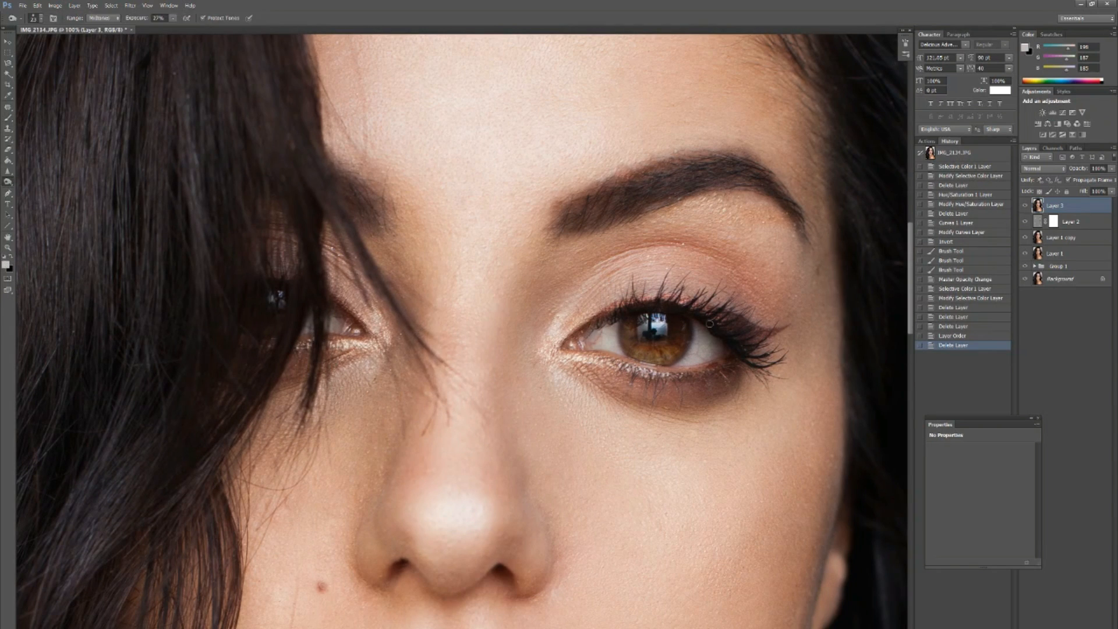
drag(645, 335, 656, 338)
right_click(8, 182)
click(35, 182)
mouse_move(657, 339)
mouse_down()
mouse_move(644, 330)
mouse_move(666, 343)
mouse_move(666, 321)
mouse_up()
mouse_move(641, 322)
mouse_down()
mouse_move(640, 339)
mouse_move(642, 326)
mouse_up()
- Dodge the hair highlights on both sides of the face with an enlarged brush at 17% exposure, checking against the layer hidden
key(ctrl+minus)
key(ctrl+minus)
key(ctrl+minus)
right_click(448, 315)
drag(480, 333, 497, 333)
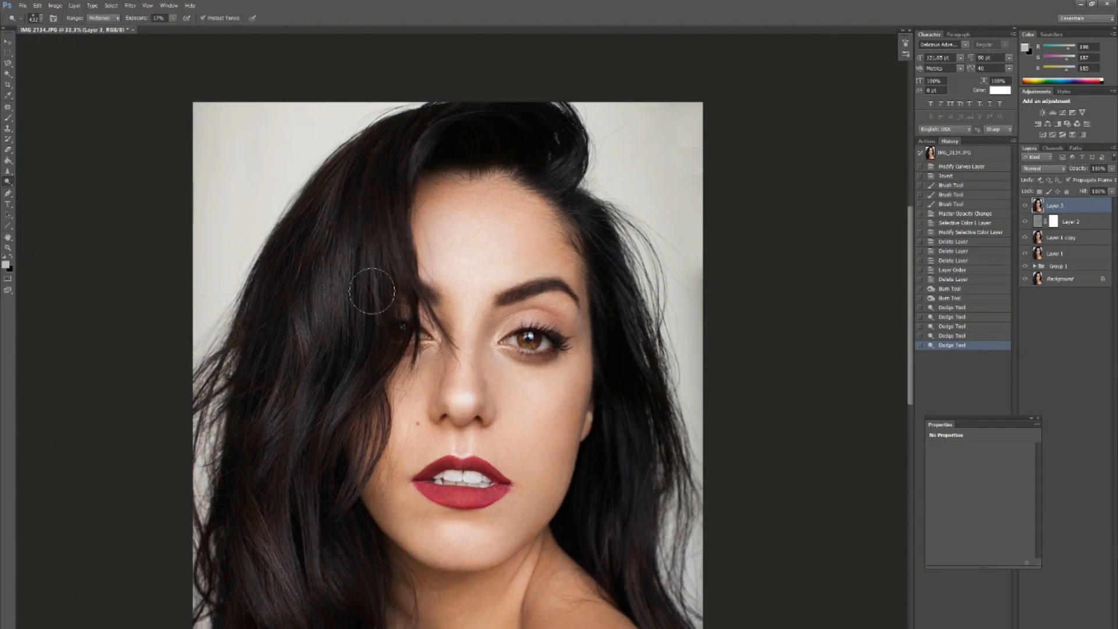
drag(370, 294, 355, 349)
click(1025, 205)
click(1024, 205)
mouse_move(291, 483)
mouse_down()
mouse_move(305, 535)
mouse_move(279, 501)
mouse_up()
drag(442, 442, 411, 310)
drag(612, 315, 621, 364)
- Dodge the edge of the face and hair beside the visible eye, and the highlight on the nose
key(ctrl+plus)
key(ctrl+plus)
drag(442, 233, 470, 458)
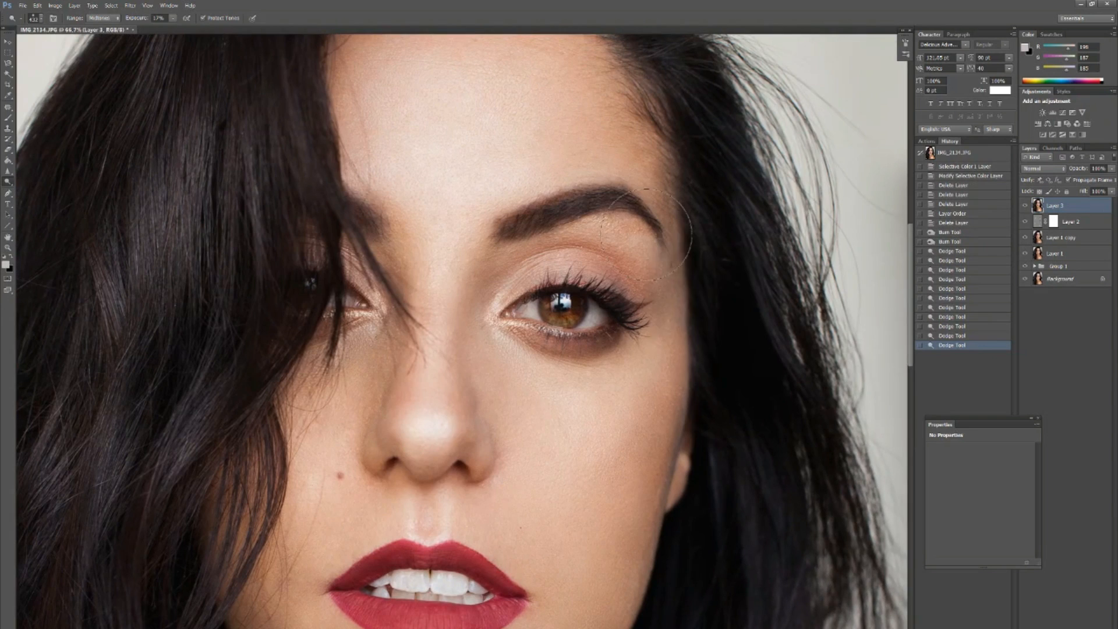
drag(707, 245, 698, 294)
drag(434, 408, 433, 439)
click(433, 441)
- Burn the shadows along the outer cheek and jaw with an enlarged brush at 10% exposure
right_click(8, 182)
click(36, 190)
key(ctrl+minus)
mouse_move(478, 274)
mouse_down()
mouse_move(477, 355)
mouse_move(482, 315)
mouse_up()
key(ctrl+minus)
drag(137, 18, 127, 18)
right_click(508, 200)
drag(550, 219, 562, 225)
drag(568, 285, 574, 407)
drag(558, 466, 570, 354)
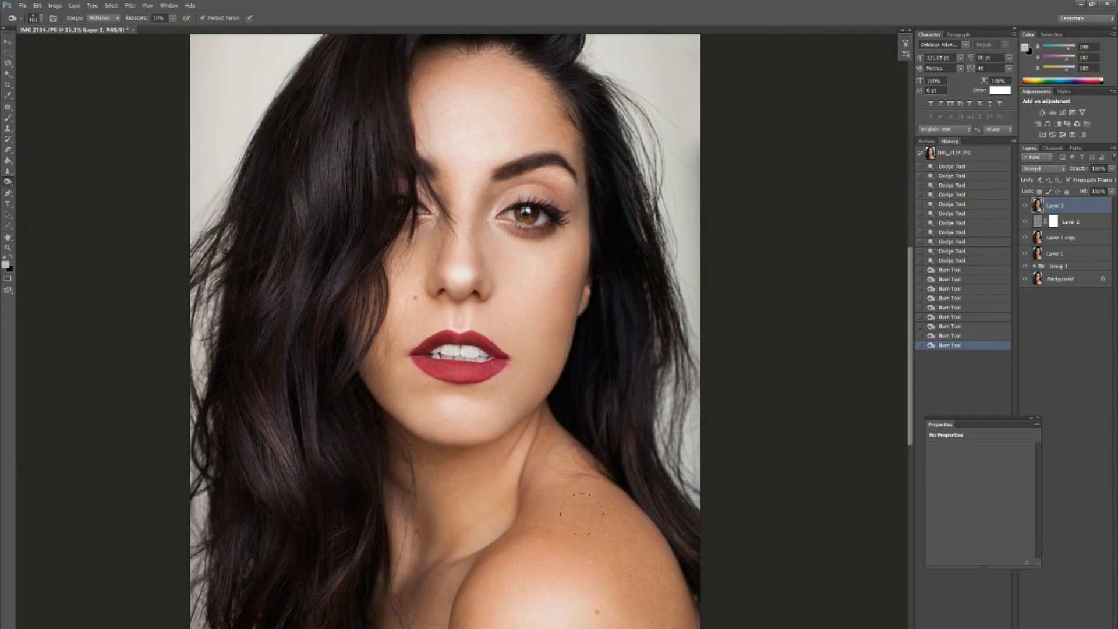
- Dodge the highlight on the bare shoulder with a resized brush at 17% exposure
right_click(7, 182)
click(36, 182)
drag(574, 588, 547, 612)
right_click(602, 593)
mouse_move(547, 609)
mouse_down()
mouse_move(566, 611)
mouse_move(539, 603)
mouse_up()
key(ctrl+minus)
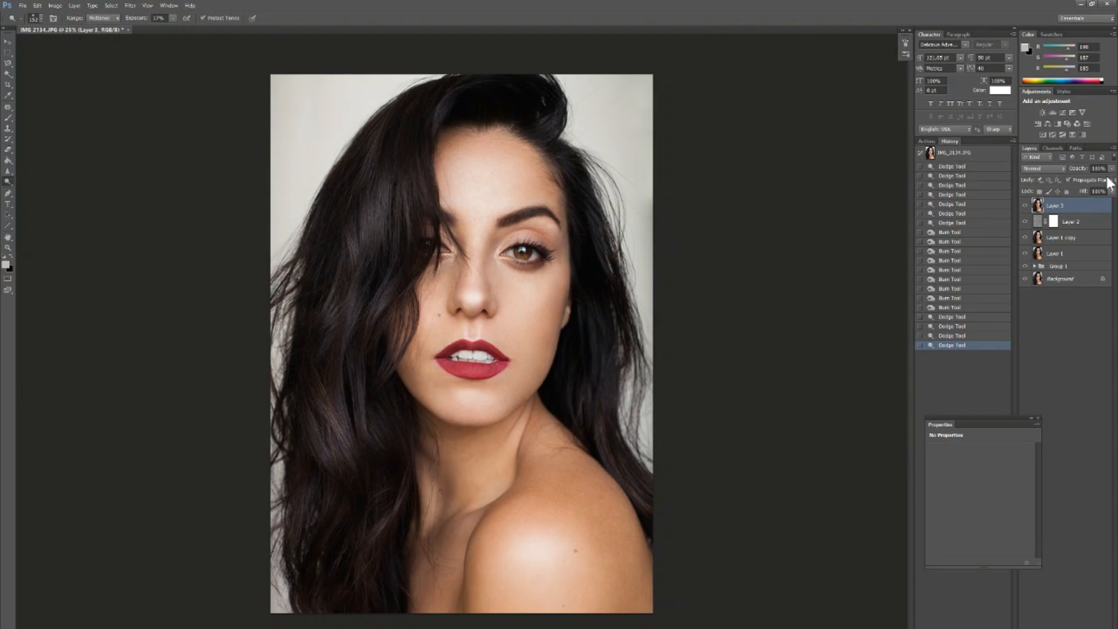
- Lower the opacity of Layer 3 to 67% and check the blend by toggling the layer
click(1101, 178)
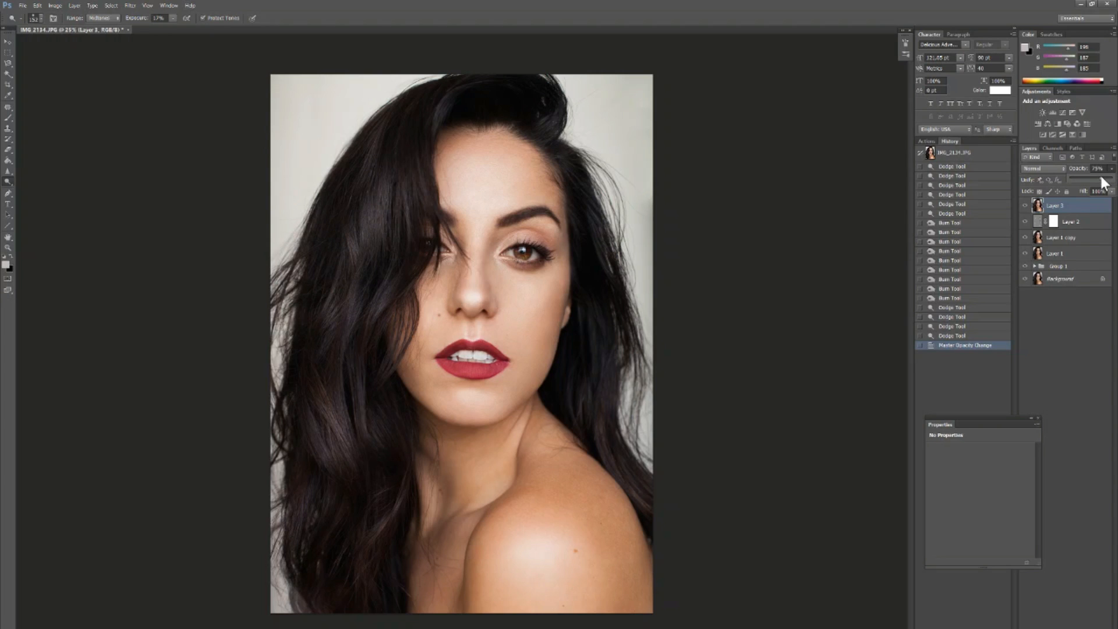
drag(1098, 176, 1095, 174)
click(1024, 210)
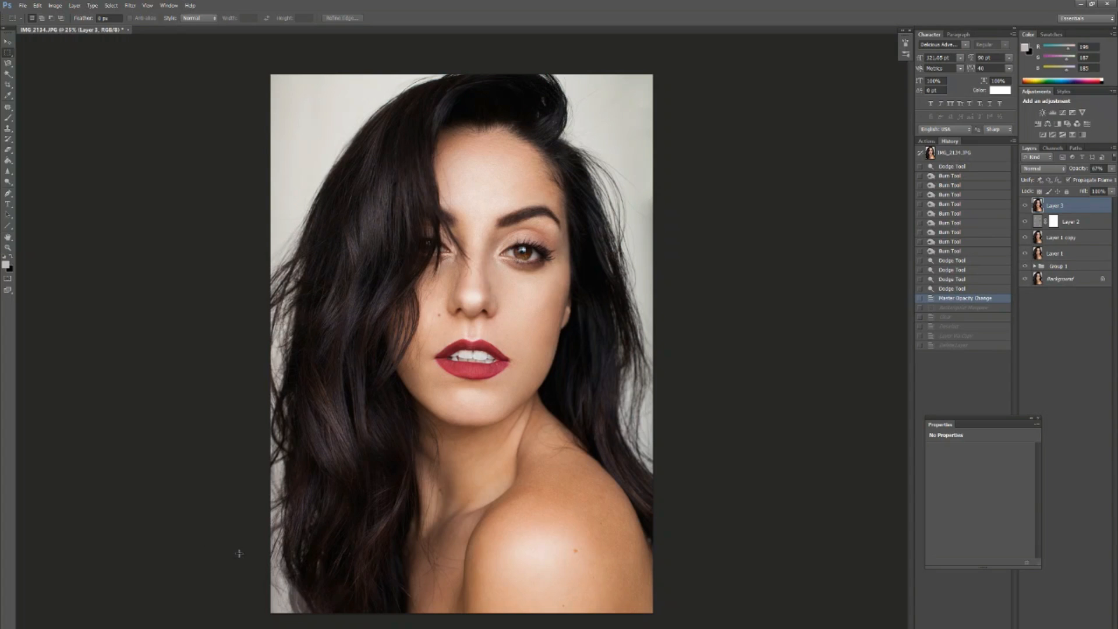
- Clear a rectangle over the hair in the photo's lower-left corner on Layer 3, then stamp all visible layers into a new layer
drag(266, 552, 395, 622)
key(Delete)
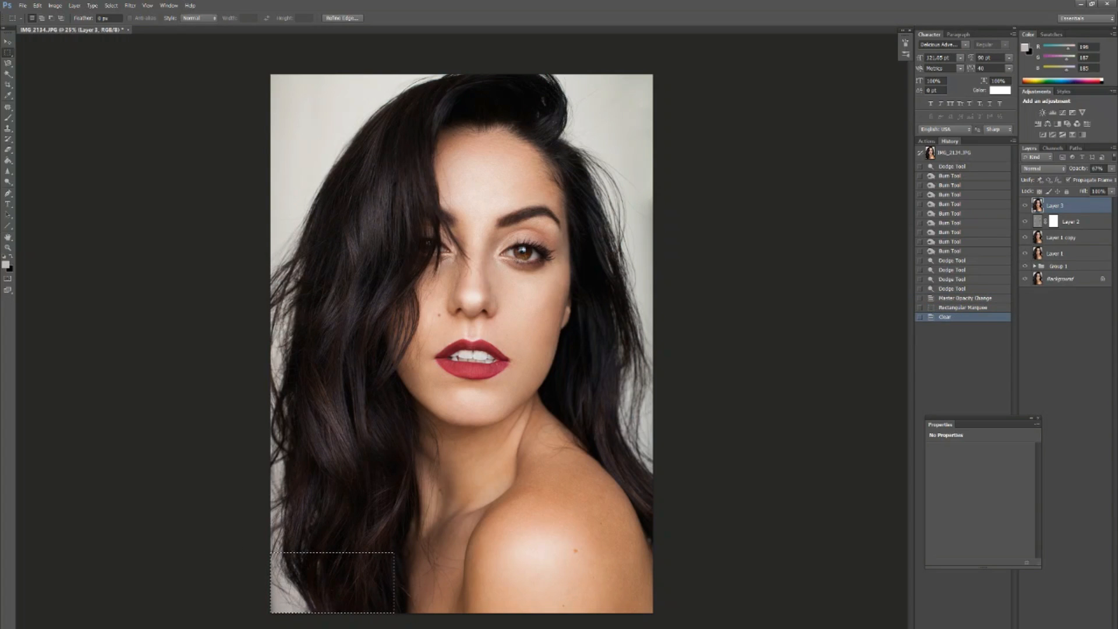
key(ctrl+d)
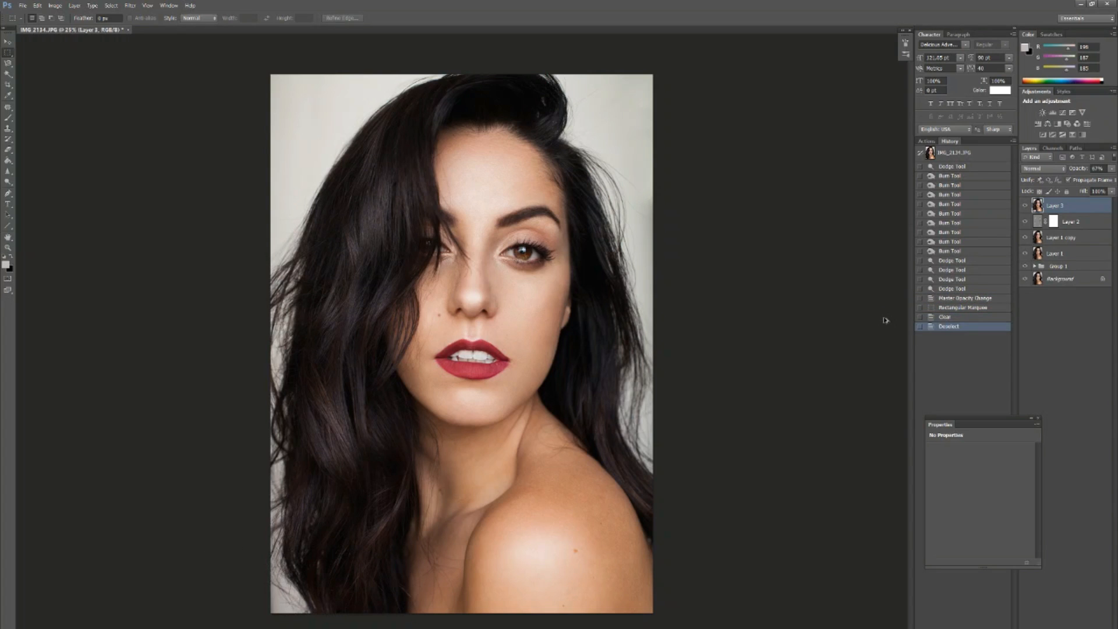
key(ctrl+shift+alt+e)
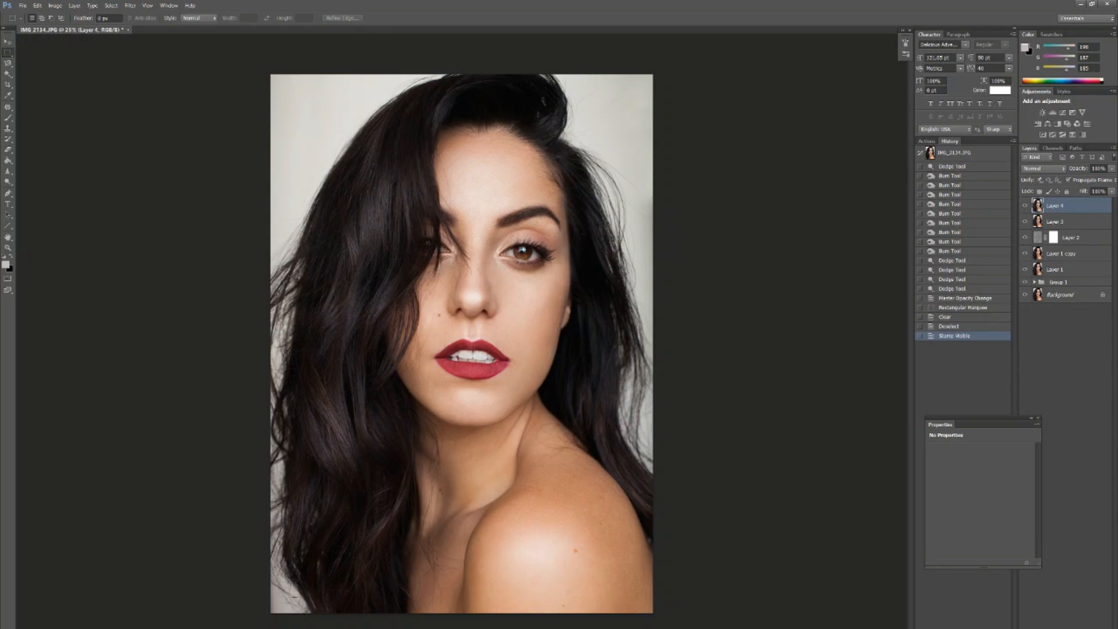
- Apply Liquify to the newly stamped layer, adjusting the hair at the photo's lower-left edge
click(129, 5)
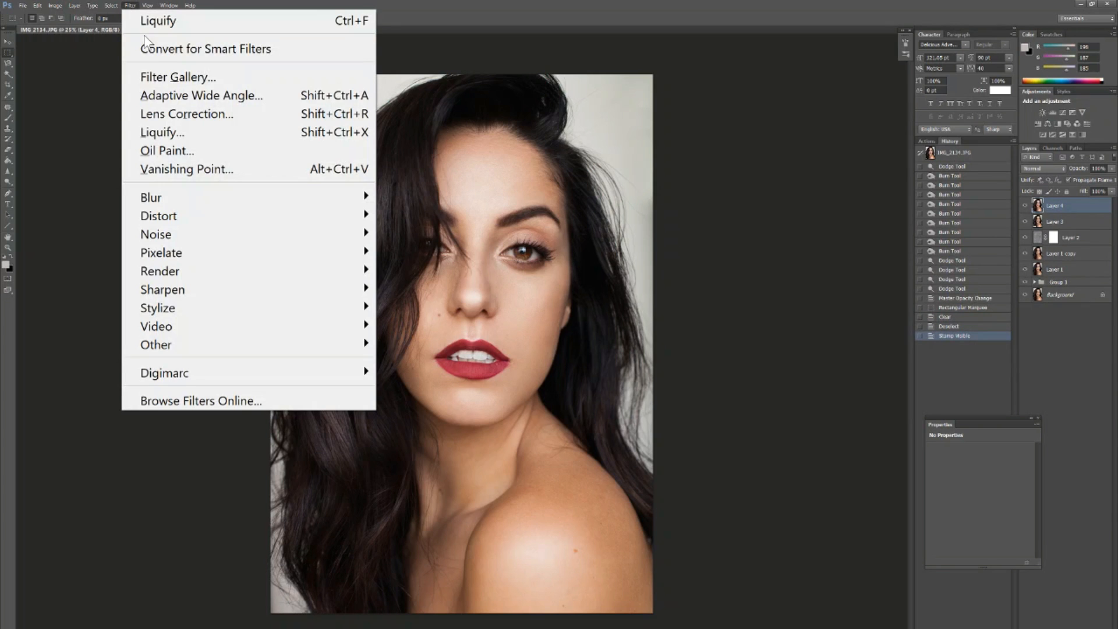
click(145, 130)
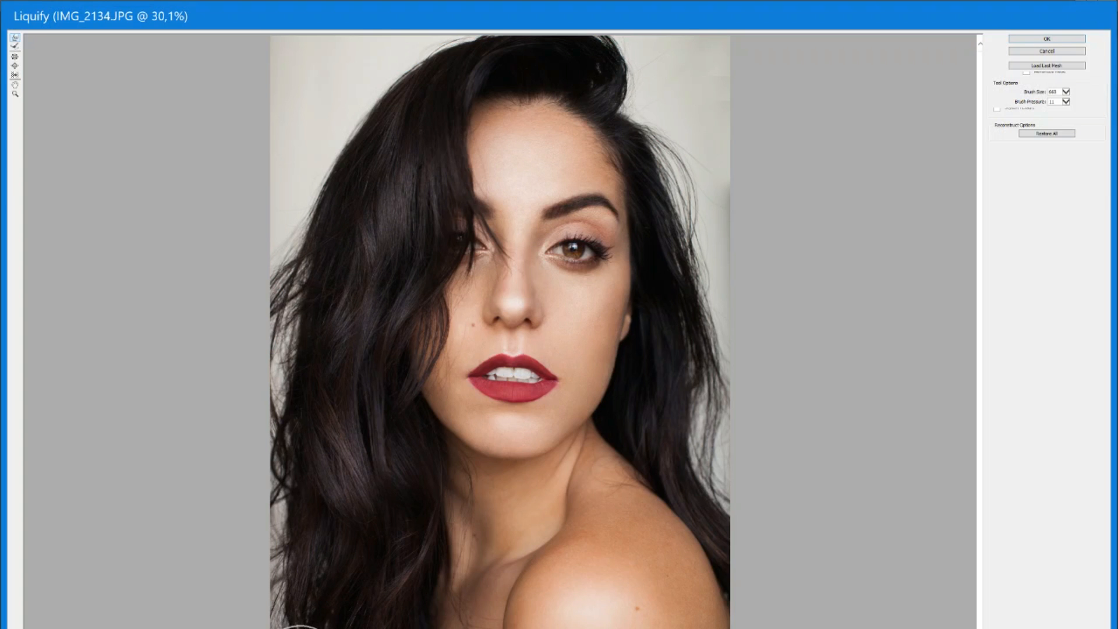
key(Return)
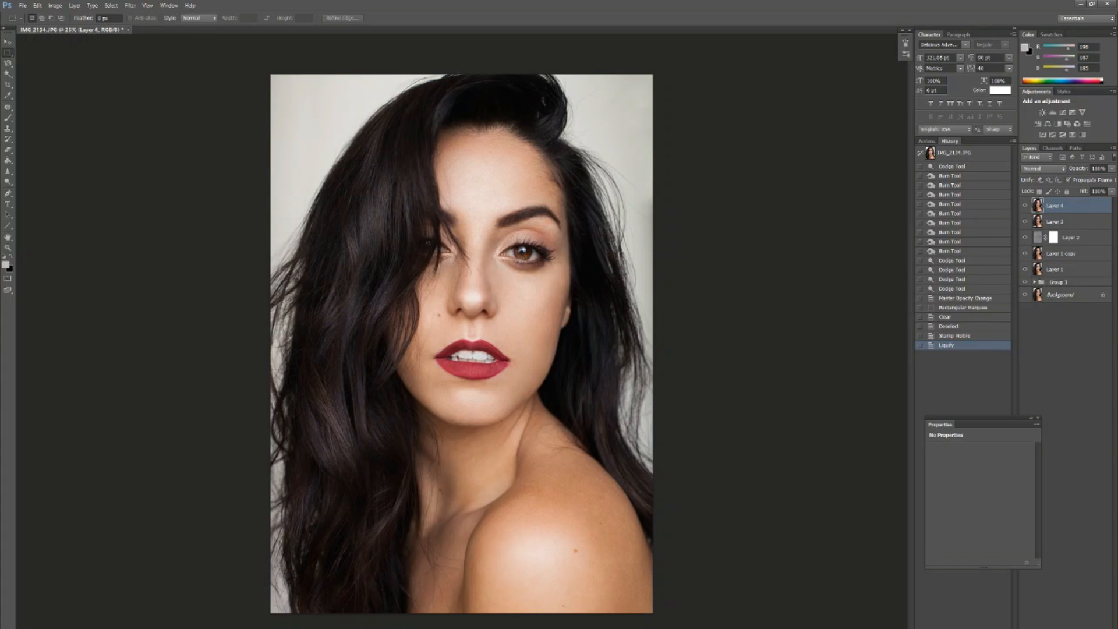
- Create a layer group named "beauté" and move Layer 4 through Group 1 into it
click(1077, 628)
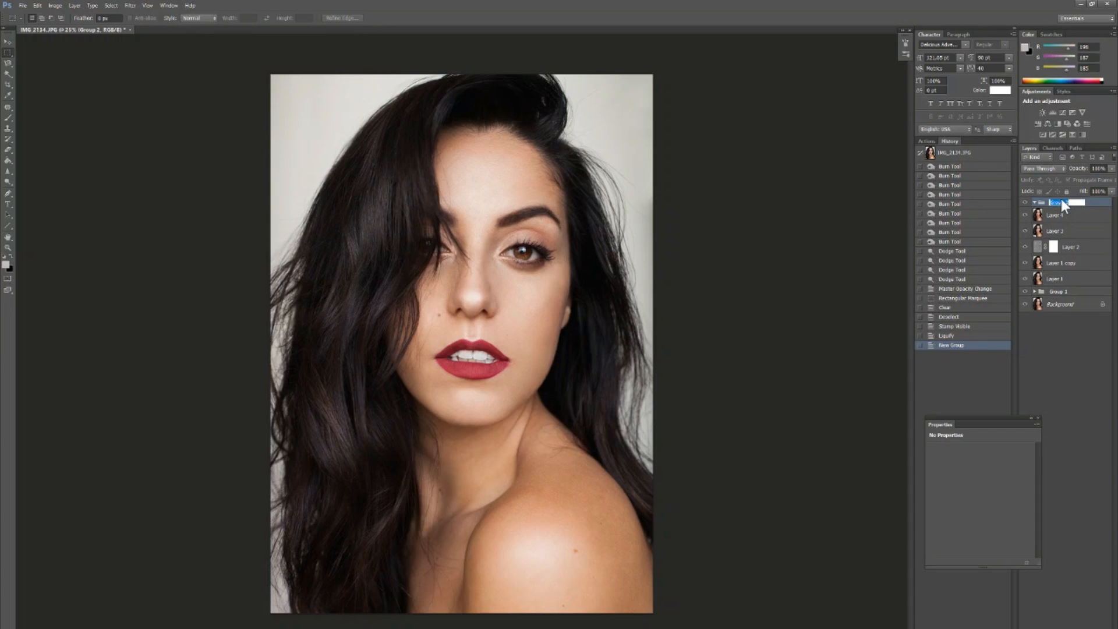
text(beauty)
key(Return)
click(1060, 219)
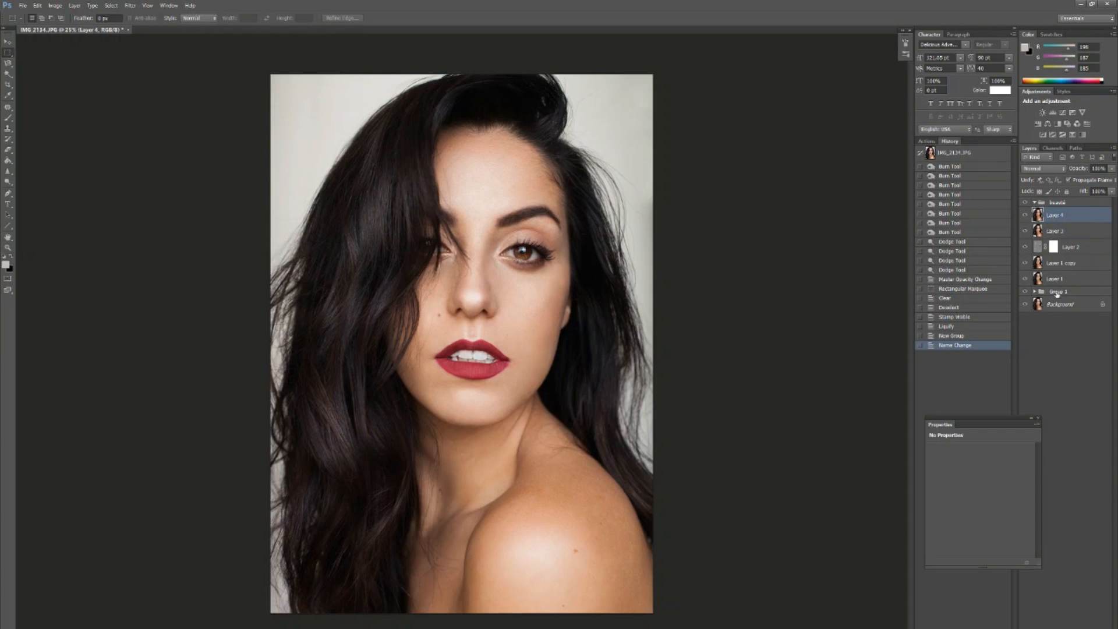
shift+click(1057, 294)
drag(1085, 230, 1075, 201)
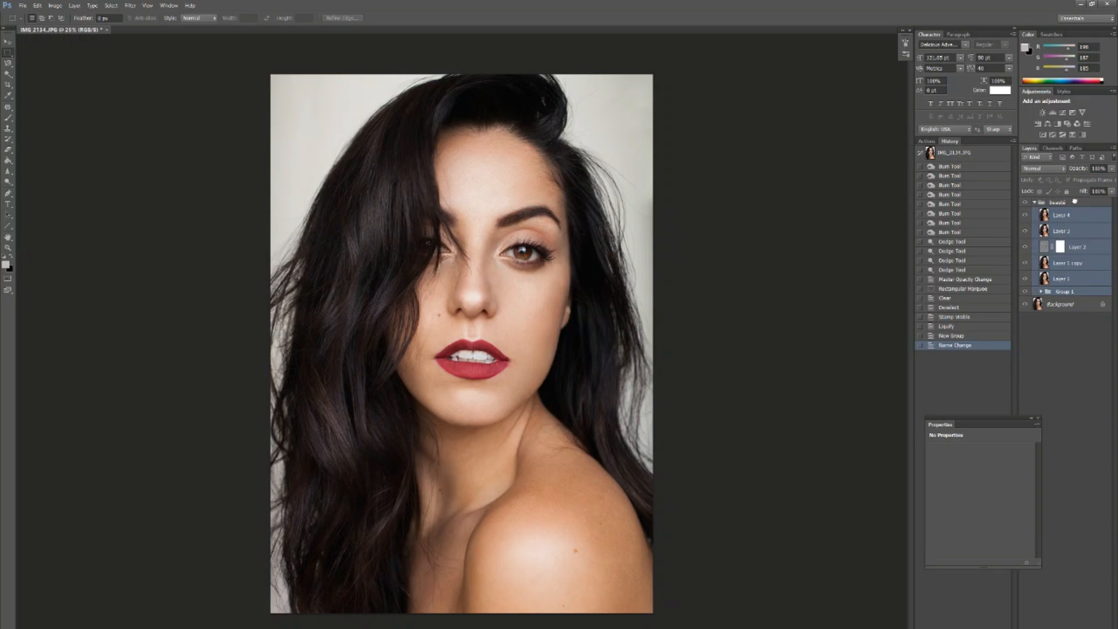
- Assign the red colour label to the beauté group and collapse it
right_click(1071, 203)
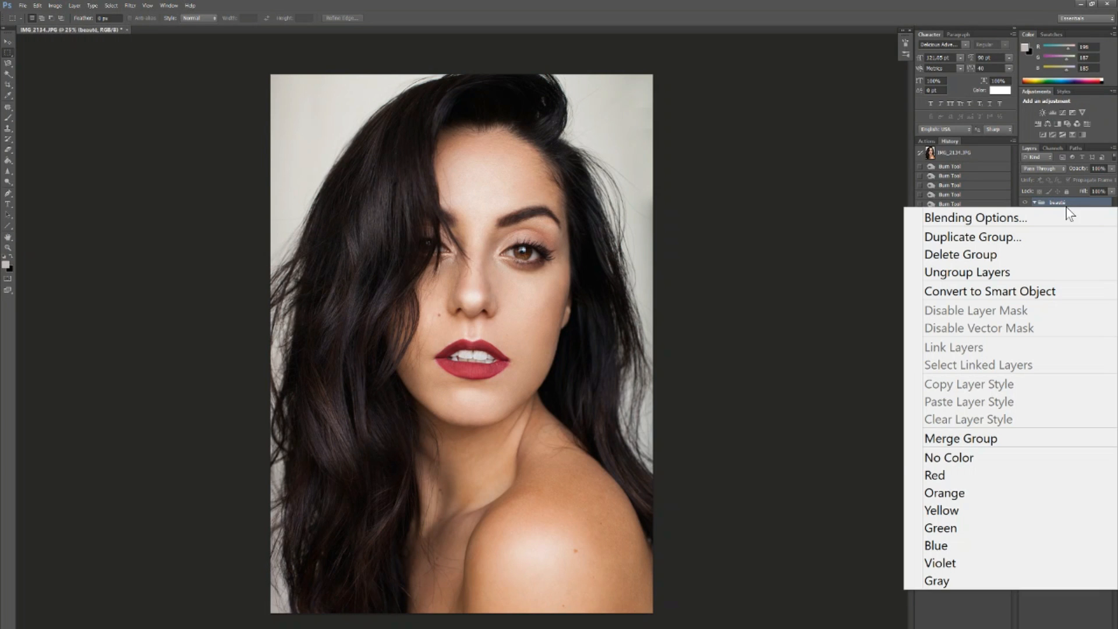
click(945, 474)
click(1078, 343)
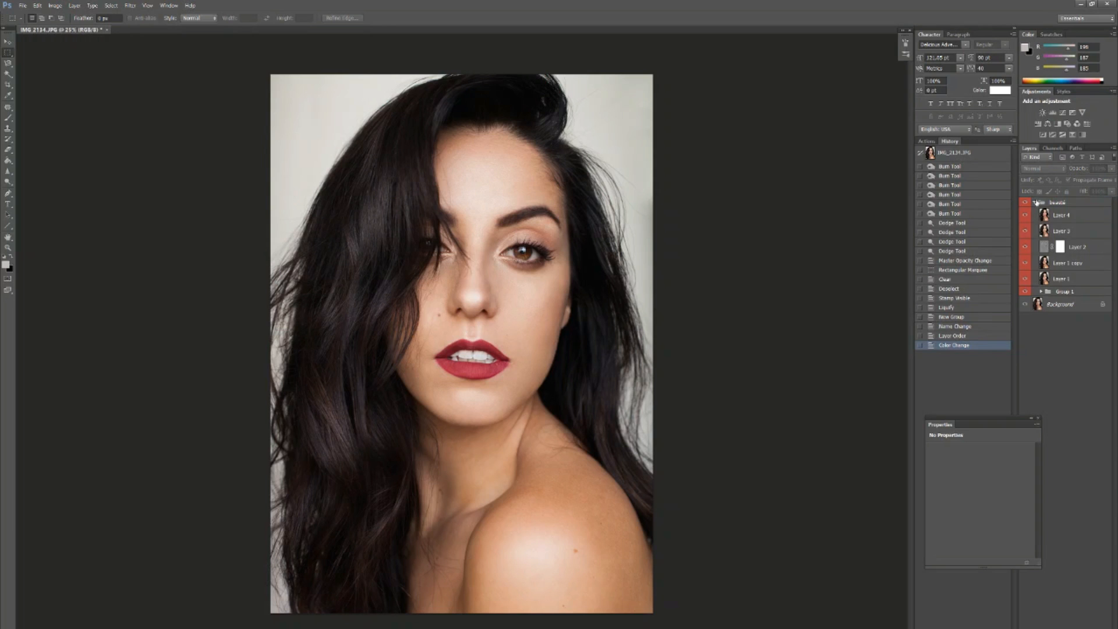
click(1035, 202)
- Hide and show the beauté group to compare the retouch with the original background
click(1025, 203)
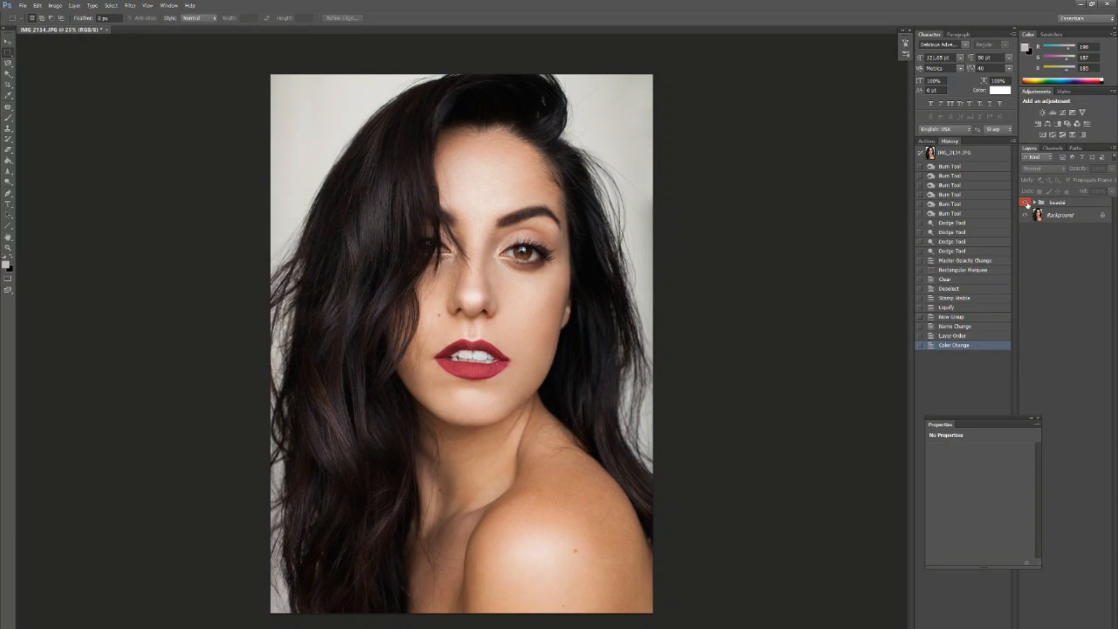
click(1024, 203)
click(1024, 202)
- Create another layer group above it, name it "chromie" and assign it the yellow colour label
click(1075, 626)
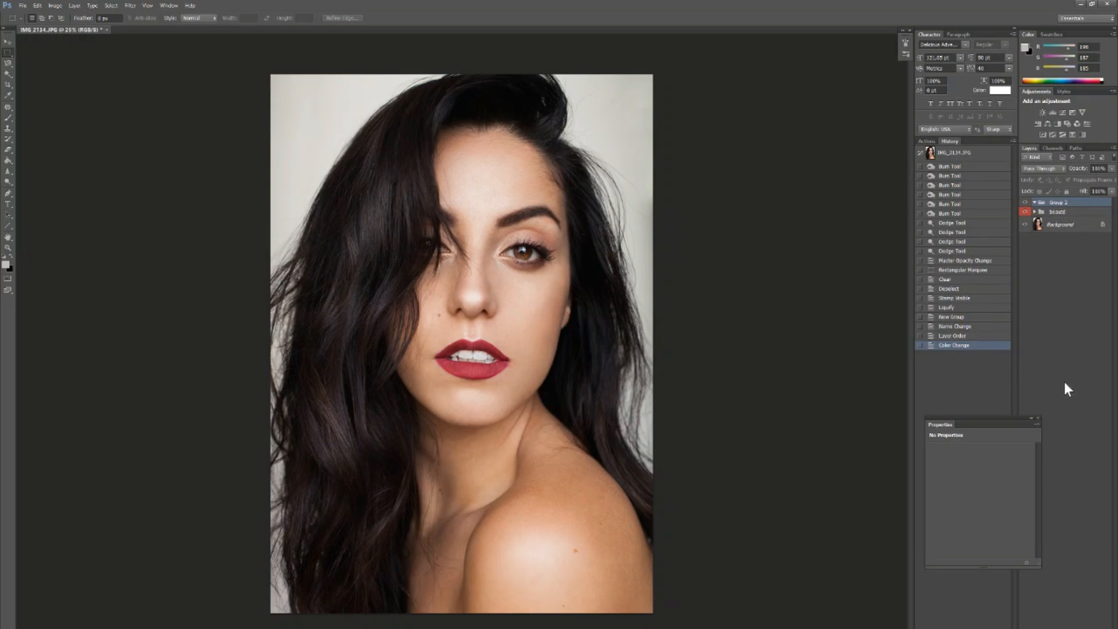
double_click(1052, 199)
text(chromie)
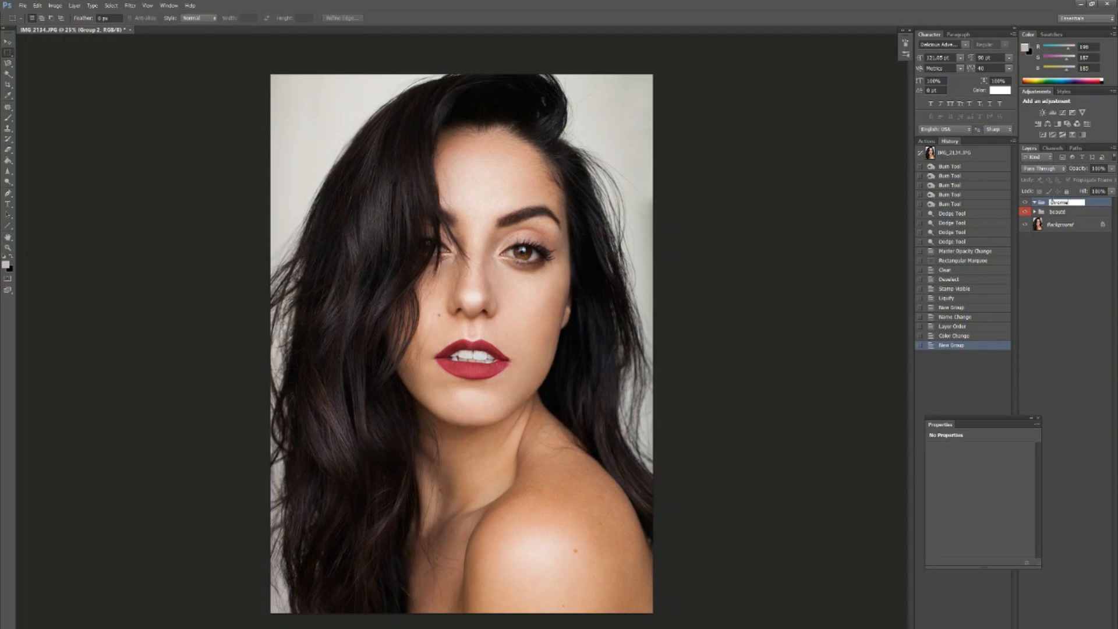
key(Return)
right_click(1049, 200)
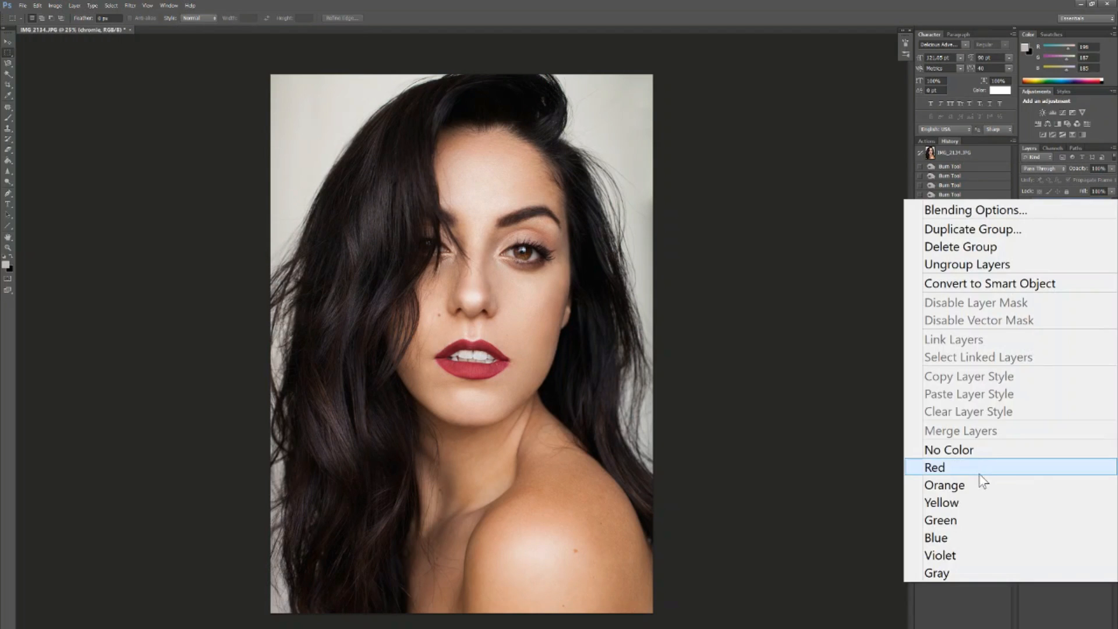
click(940, 503)
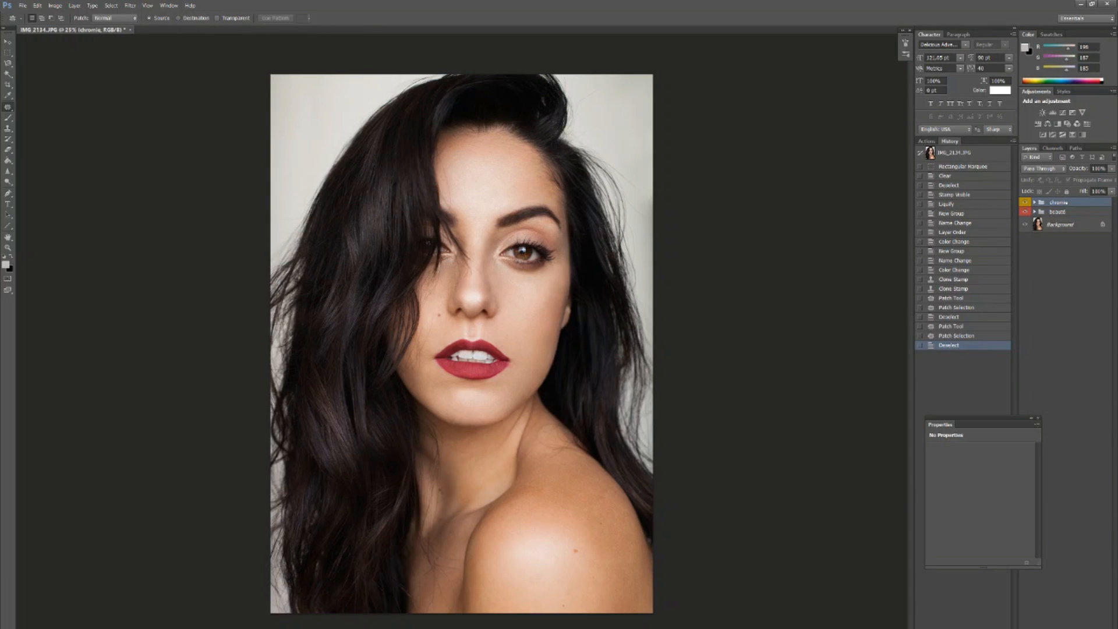
- Add a Photo Filter adjustment layer with Warming Filter (85) at 25% density and set its blending mode to Soft Light
click(1066, 626)
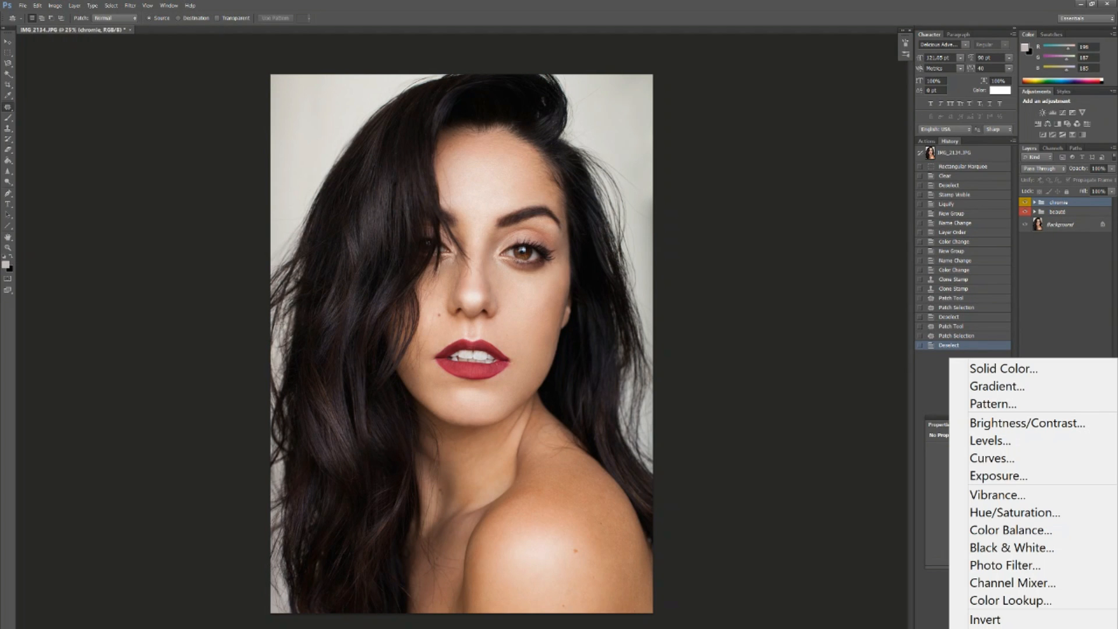
click(995, 569)
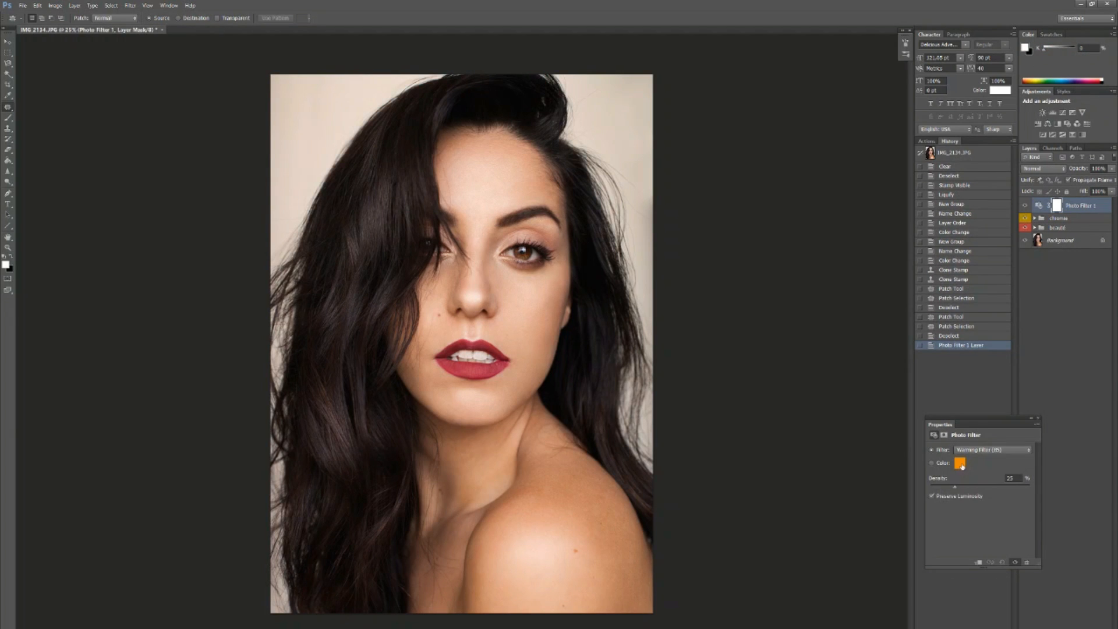
click(1032, 169)
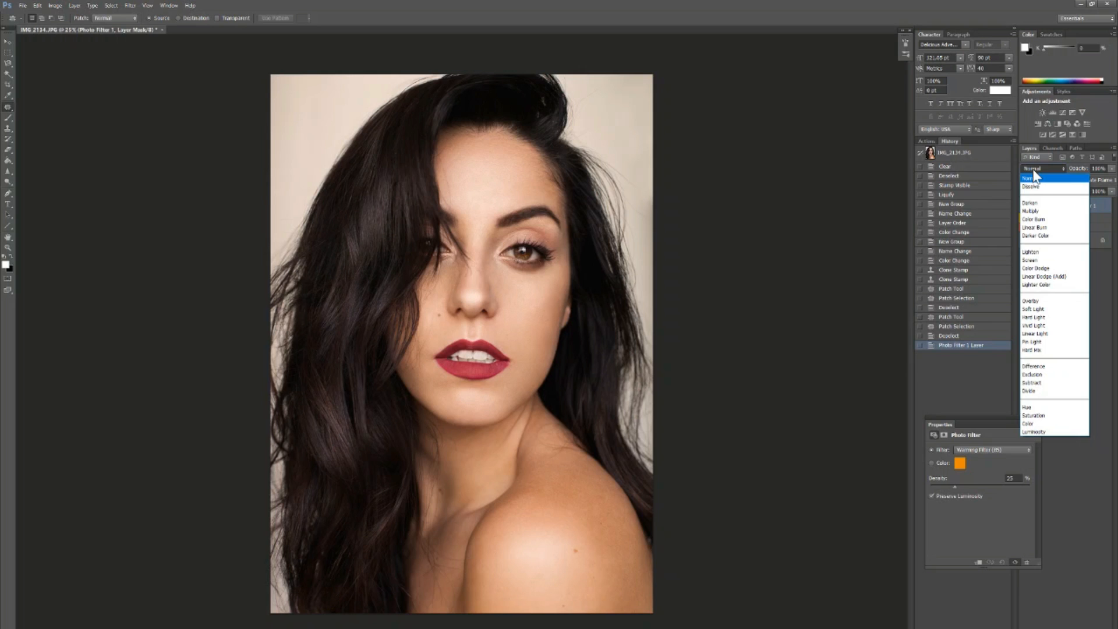
key(Escape)
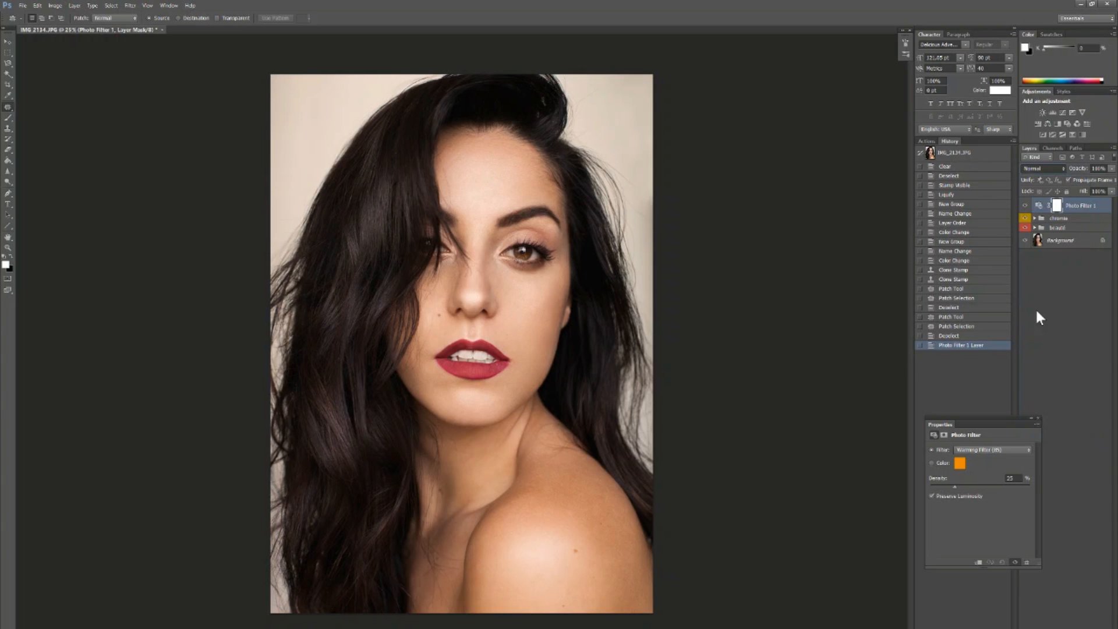
key(alt+shift+f)
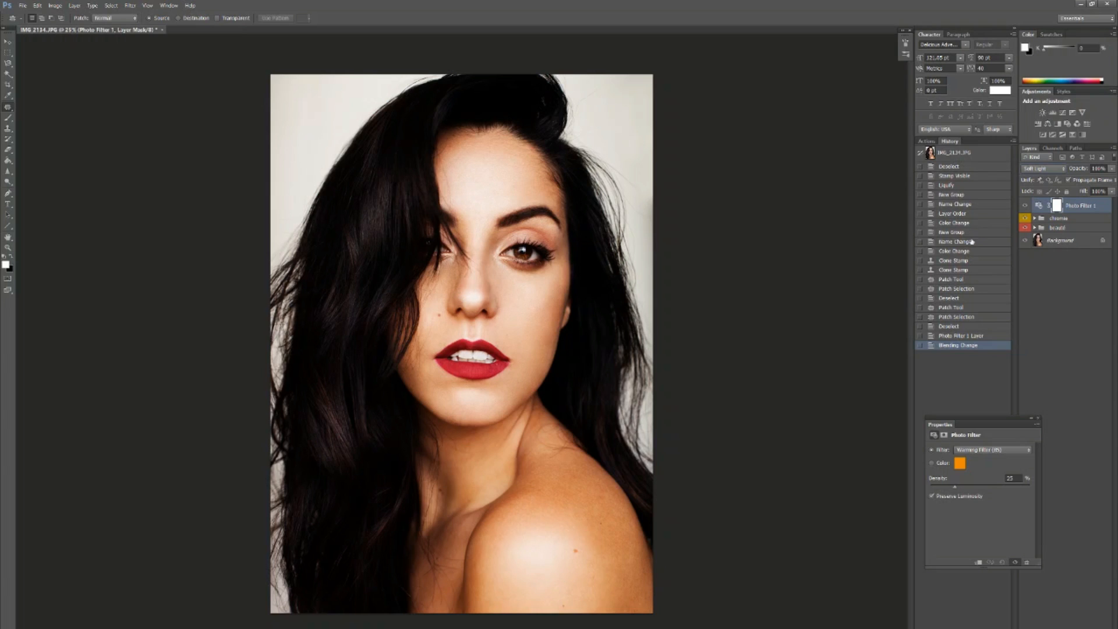
- Move the Photo Filter layer into the chromie group and reduce its opacity to 23%
drag(1058, 205, 1066, 219)
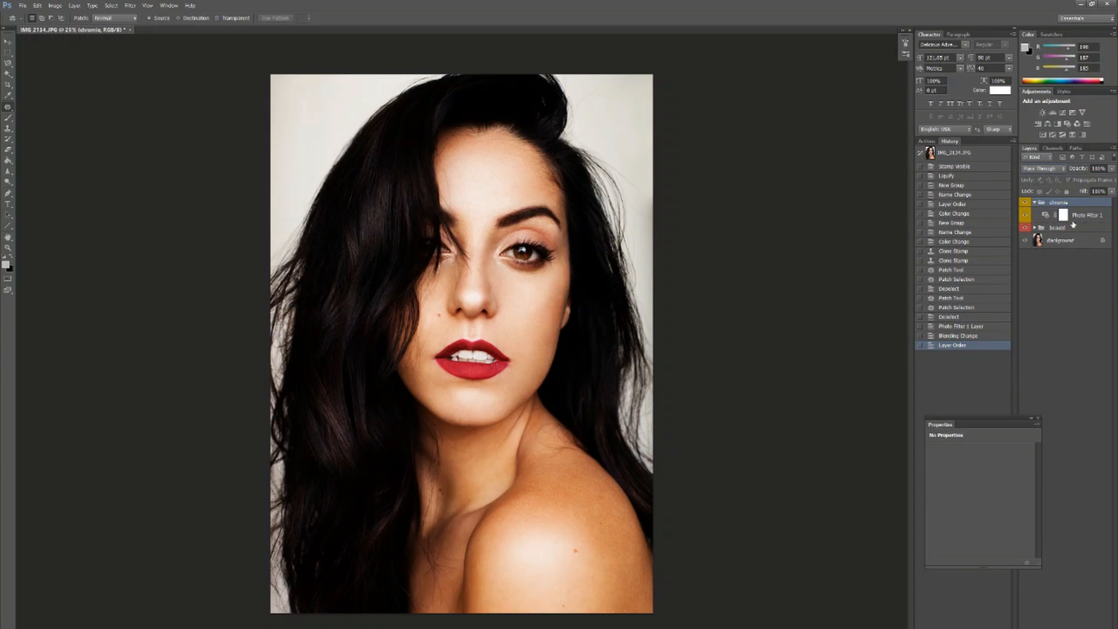
click(1073, 218)
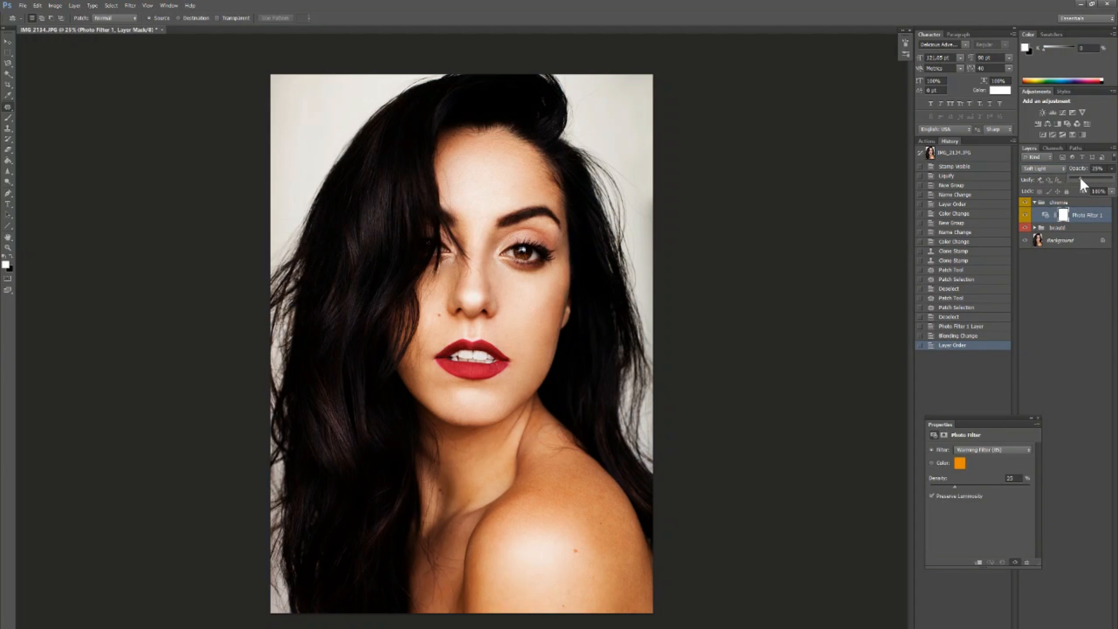
click(1078, 175)
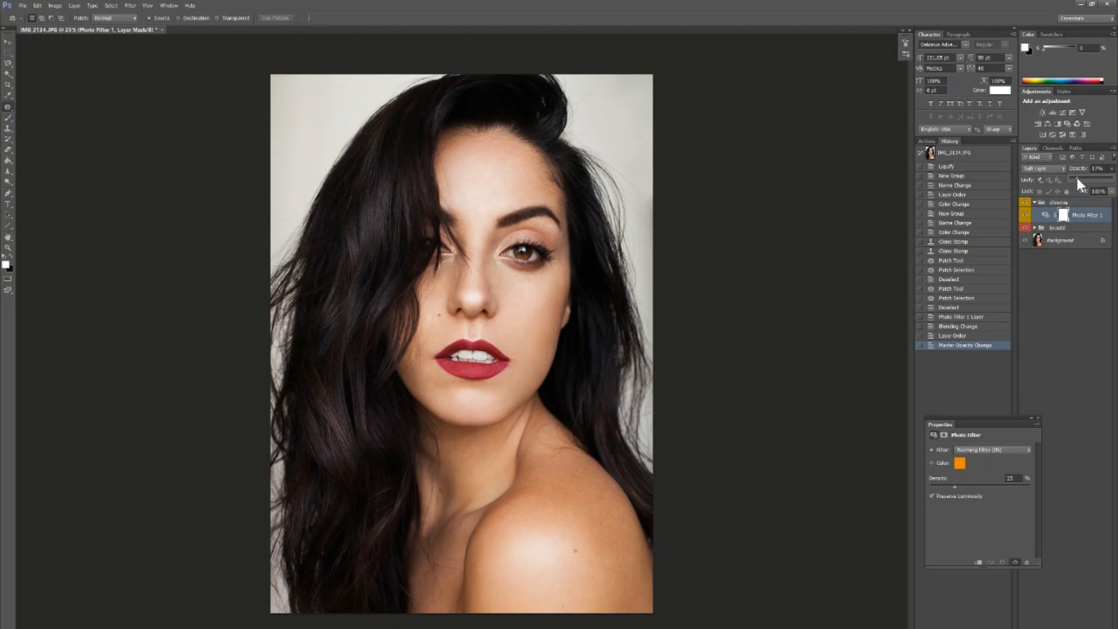
- Toggle the Photo Filter layer's visibility to compare the portrait with and without its effect
click(1025, 215)
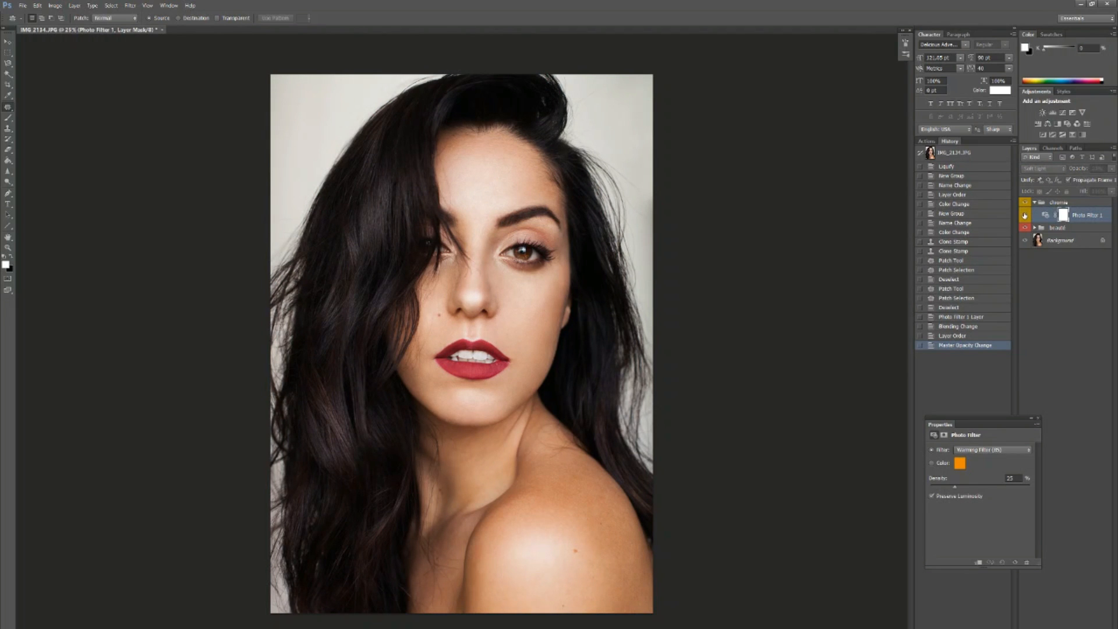
click(1025, 215)
click(1025, 215)
click(1024, 215)
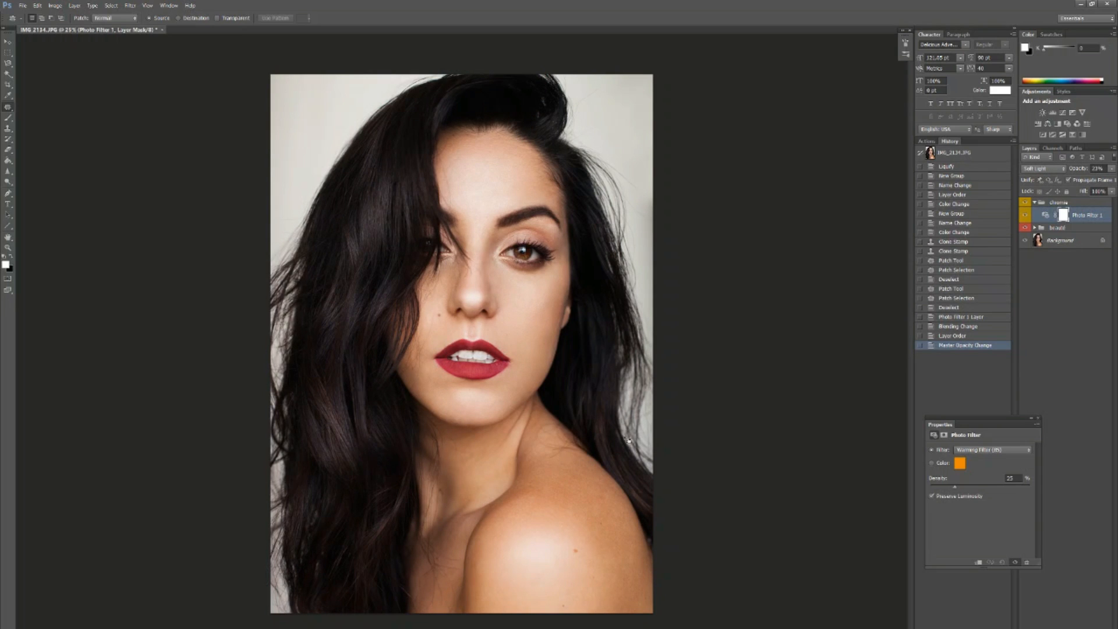
- Add a Curves adjustment layer in the chromie group, moving the red channel's white point inward and lowering the blue channel's highlight endpoint
click(1066, 627)
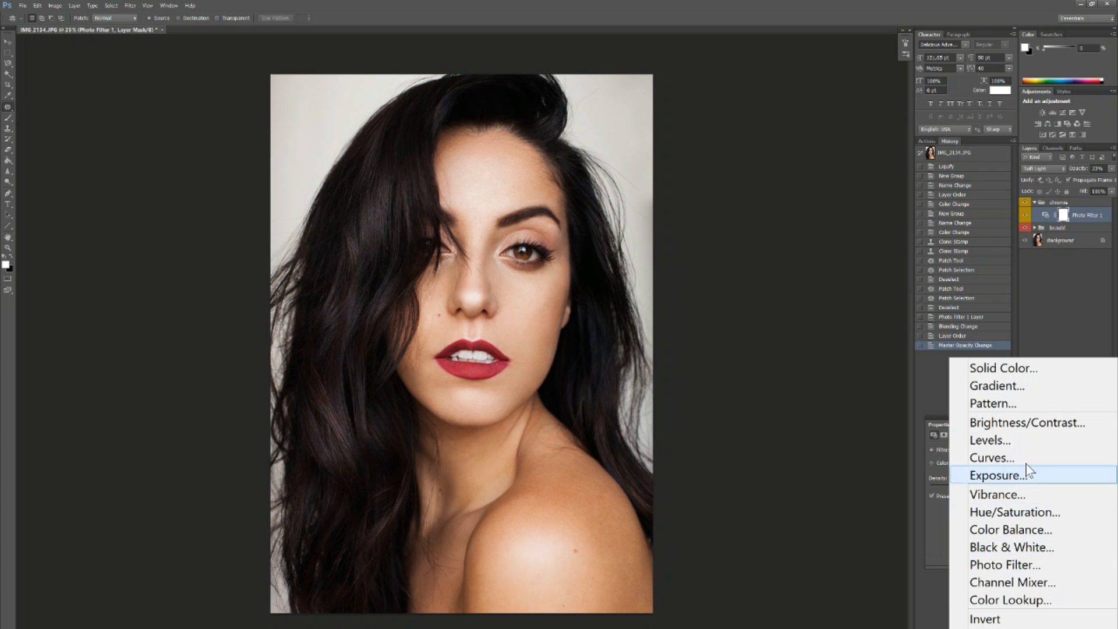
click(1004, 457)
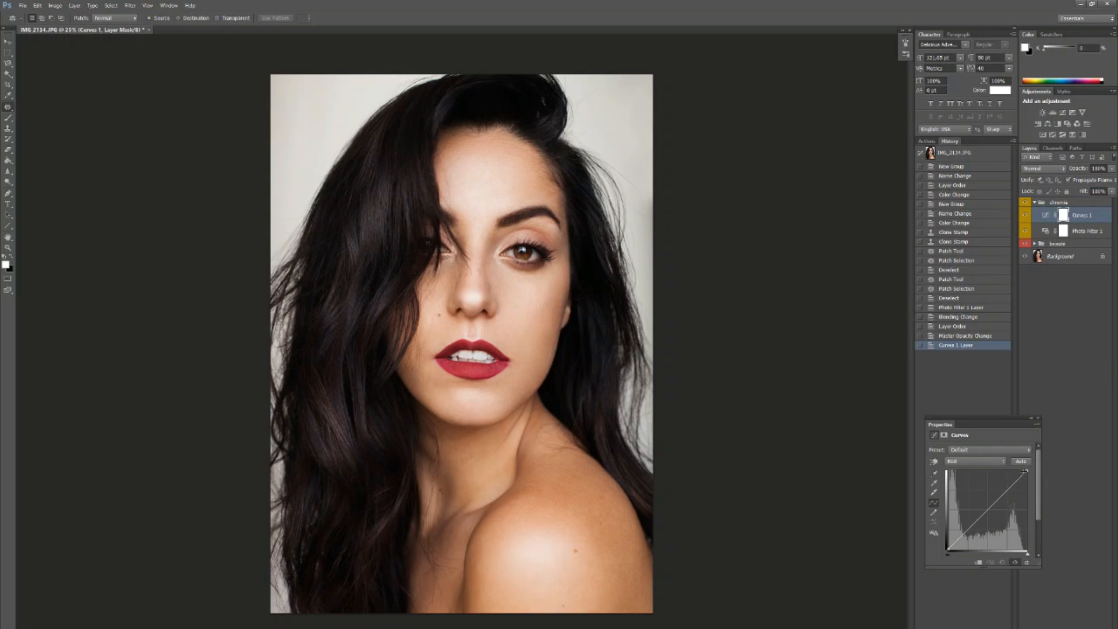
click(964, 464)
click(966, 480)
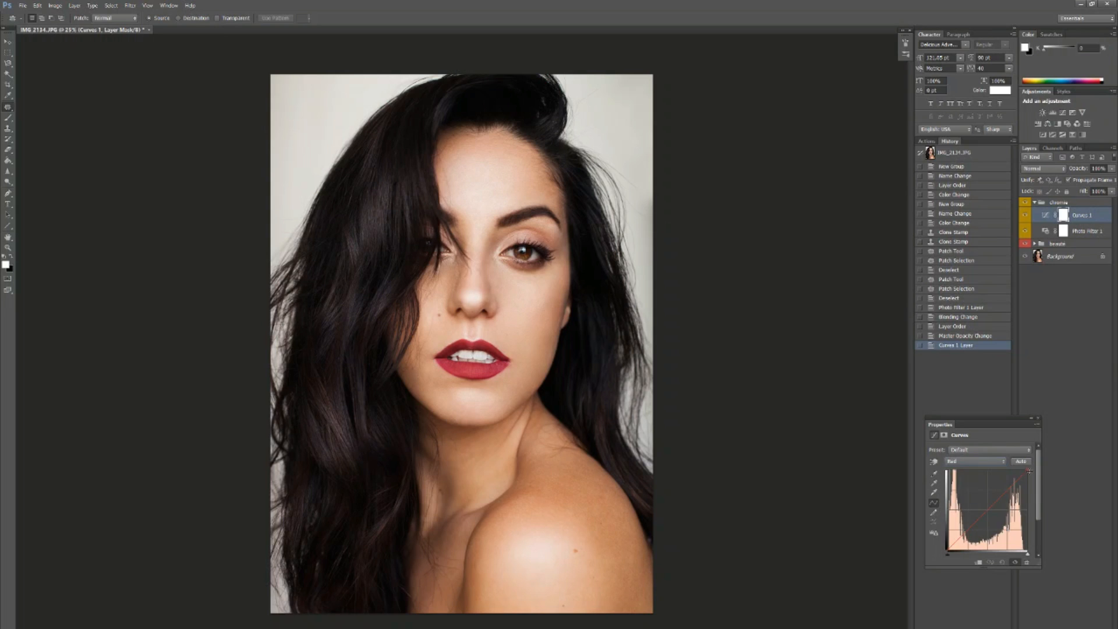
drag(1027, 470, 1017, 469)
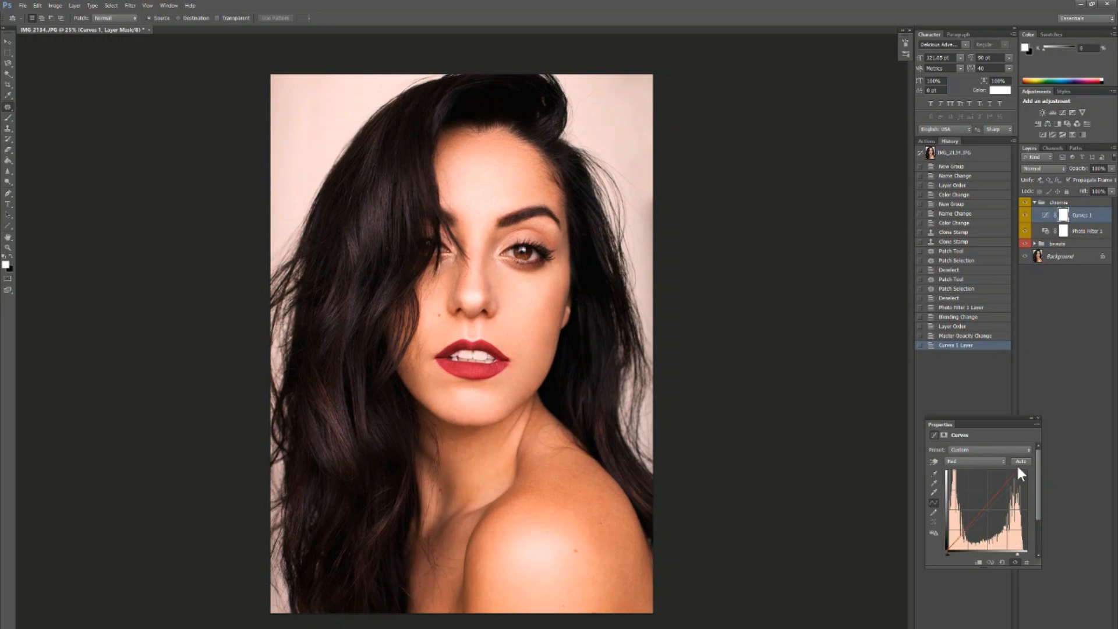
click(973, 461)
click(969, 496)
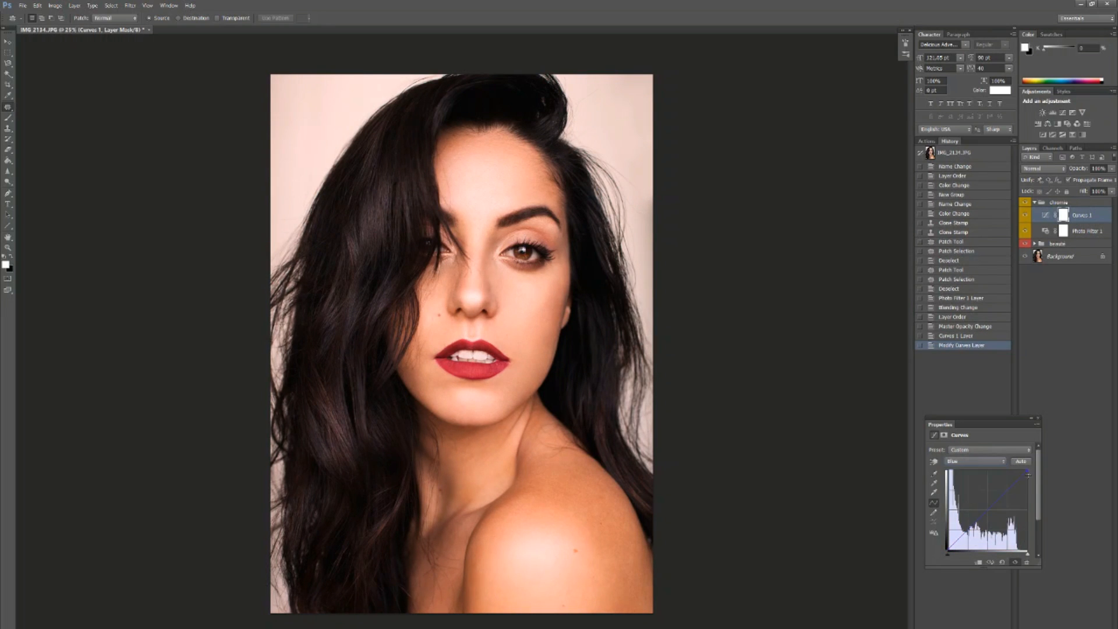
drag(1026, 470, 1028, 478)
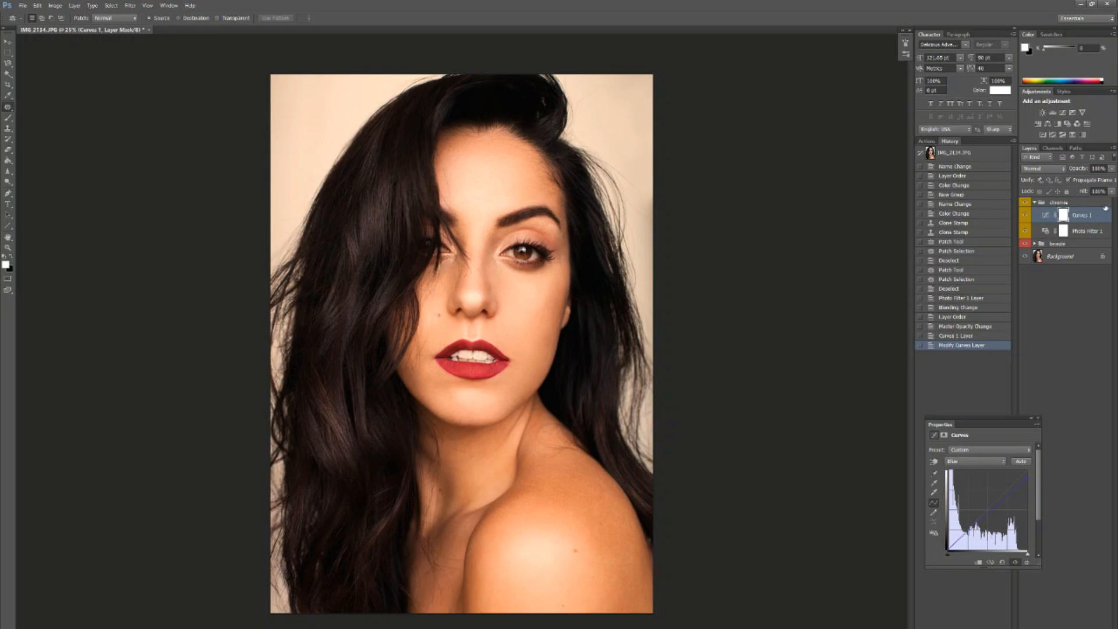
- Invert the Curves layer mask to black and paint white over the backdrop around the hair to warm only the background
click(1061, 214)
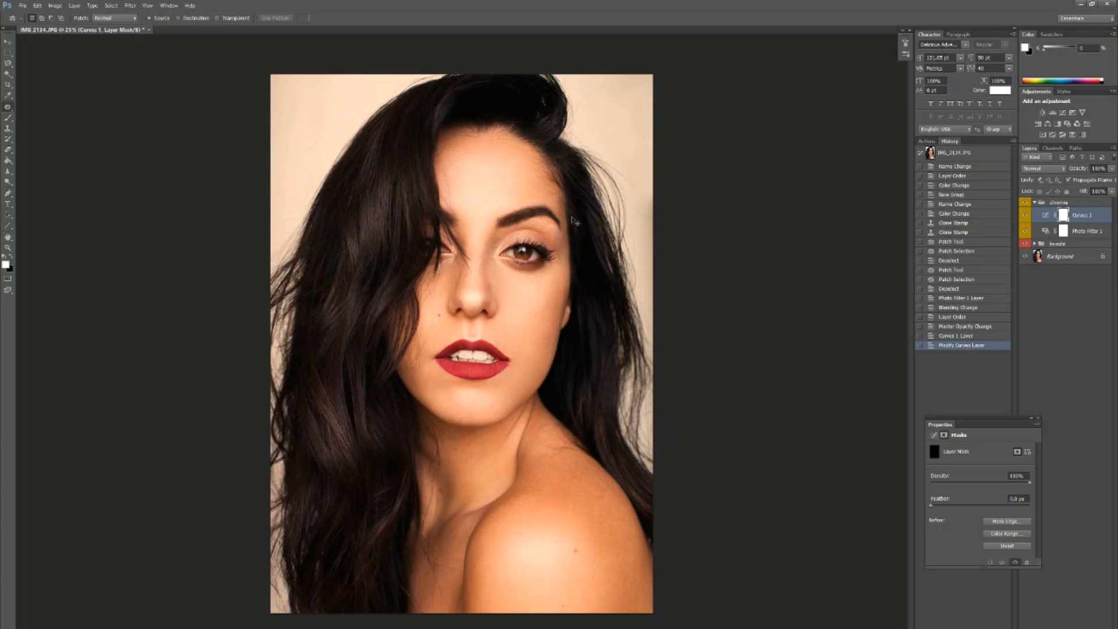
key(ctrl+i)
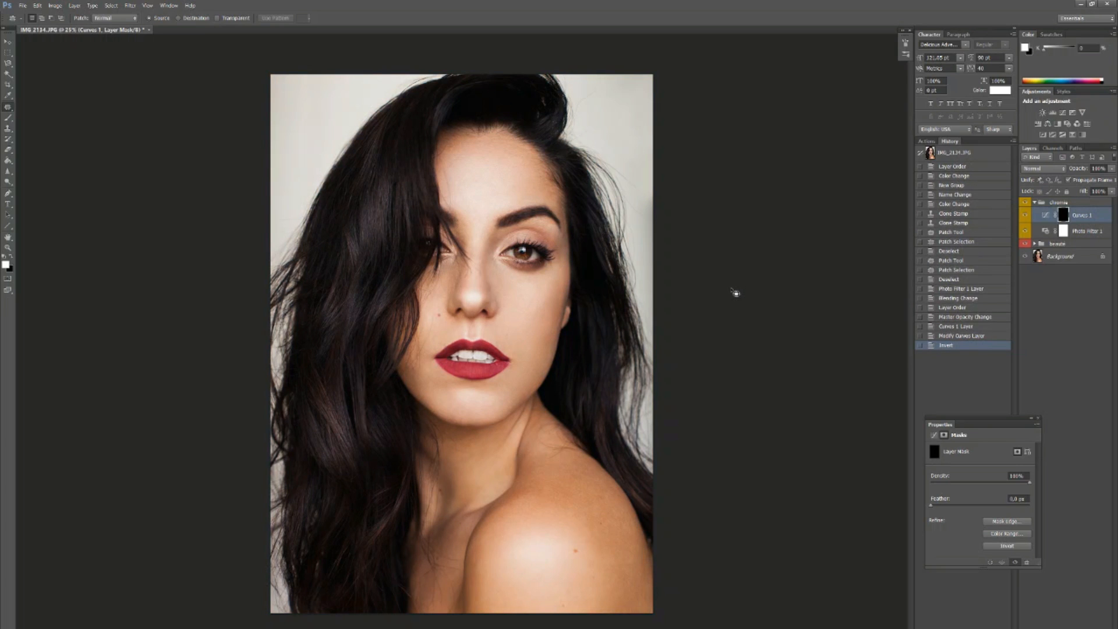
key(b)
mouse_move(584, 104)
mouse_down()
mouse_move(580, 130)
mouse_move(572, 81)
mouse_move(643, 85)
mouse_move(642, 227)
mouse_move(604, 96)
mouse_move(622, 185)
mouse_move(589, 140)
mouse_move(618, 187)
mouse_move(582, 130)
mouse_move(570, 69)
mouse_move(616, 147)
mouse_move(637, 222)
mouse_move(651, 311)
mouse_move(625, 217)
mouse_move(649, 346)
mouse_move(642, 417)
mouse_move(637, 372)
mouse_move(656, 456)
mouse_up()
mouse_move(324, 92)
mouse_down()
mouse_move(282, 212)
mouse_move(341, 113)
mouse_move(284, 247)
mouse_move(283, 70)
mouse_up()
drag(267, 169, 269, 189)
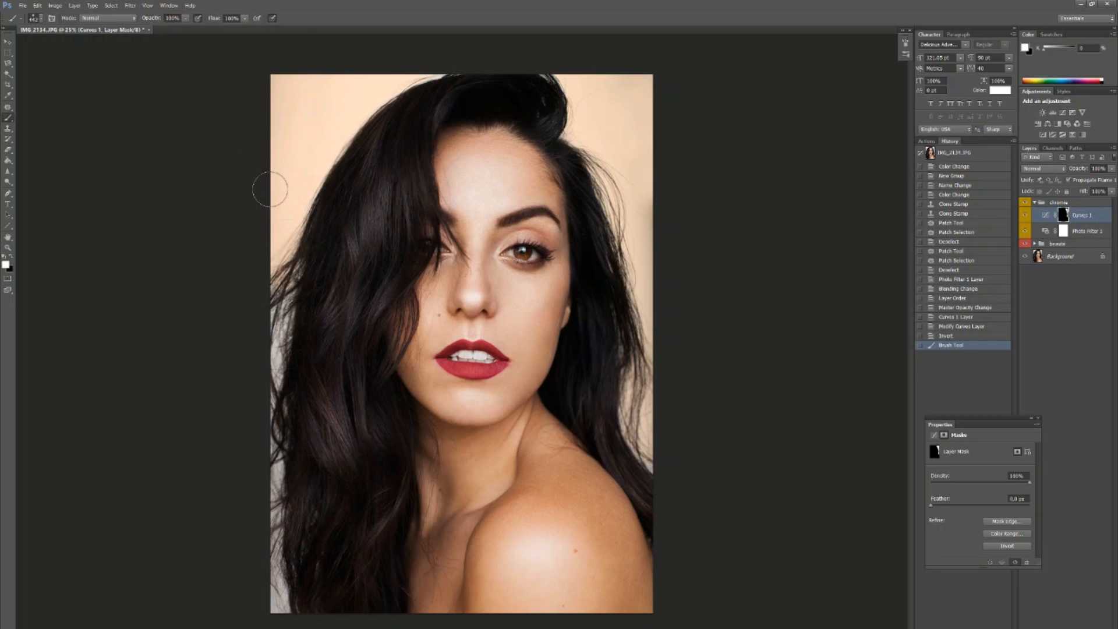
drag(277, 546, 278, 620)
mouse_move(409, 75)
mouse_down()
mouse_move(479, 66)
mouse_move(362, 80)
mouse_up()
- Lower the blue channel's highlight endpoint further in the Curves layer and reduce the layer's opacity to about 52%
click(1045, 215)
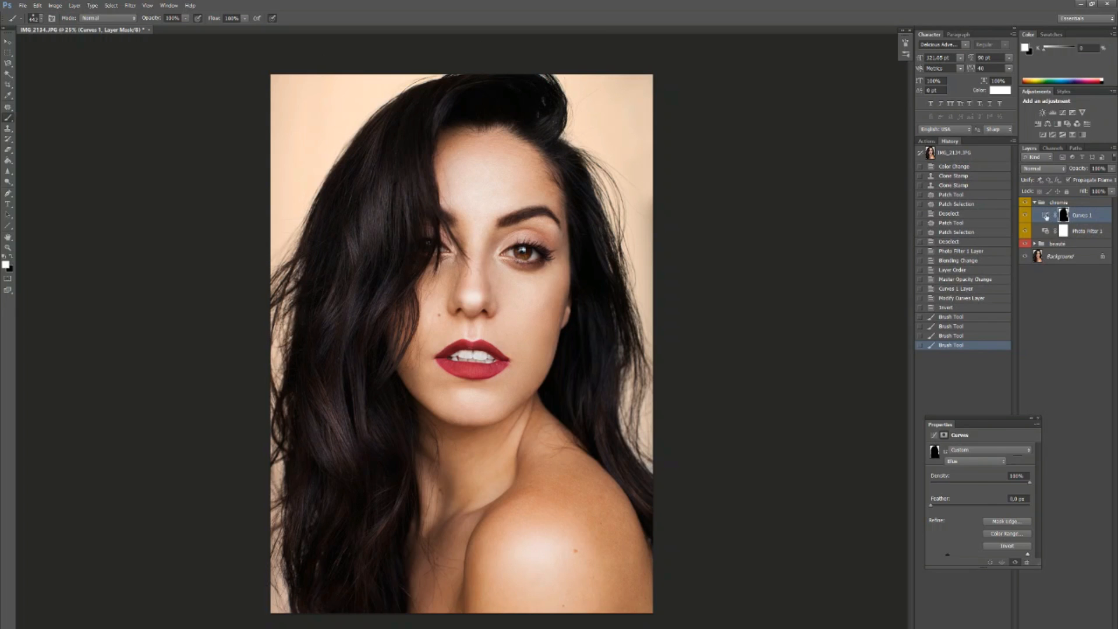
click(955, 462)
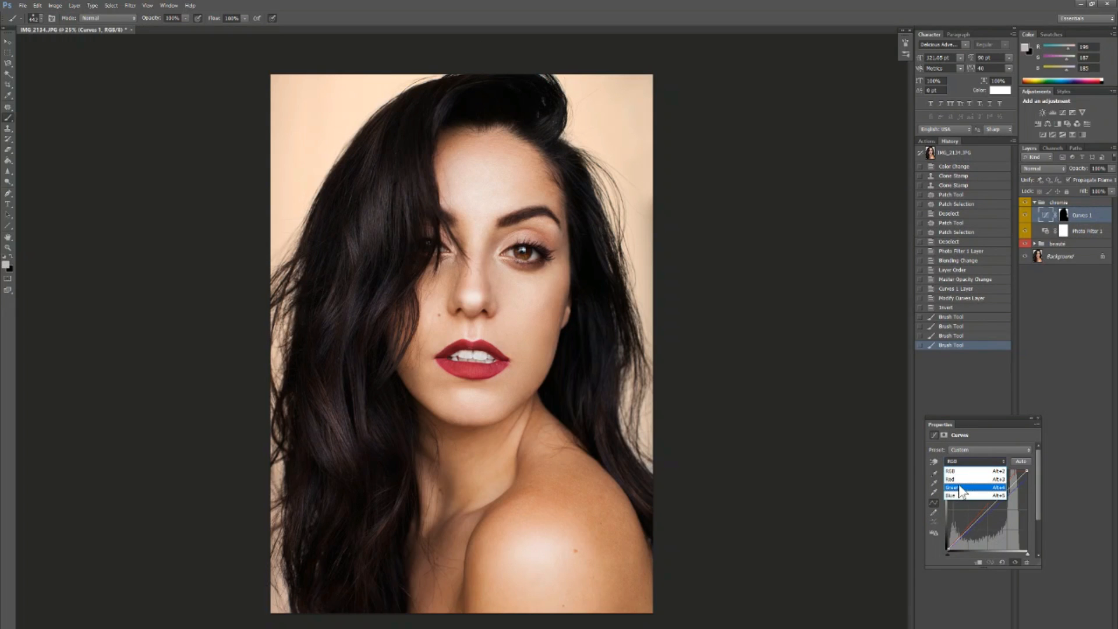
click(958, 496)
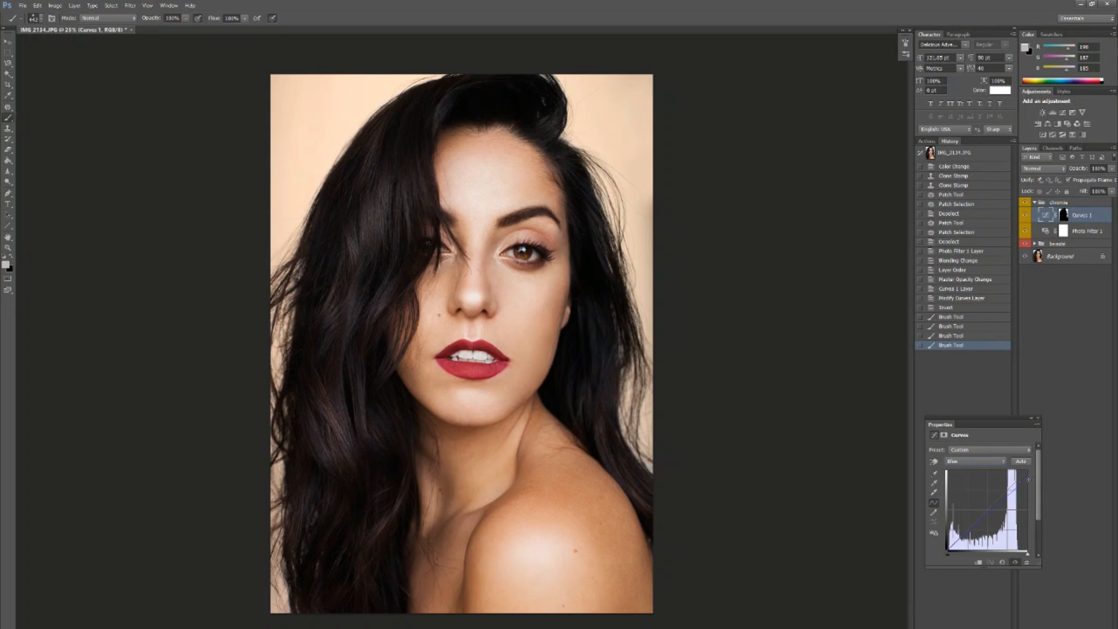
drag(1028, 479, 1031, 485)
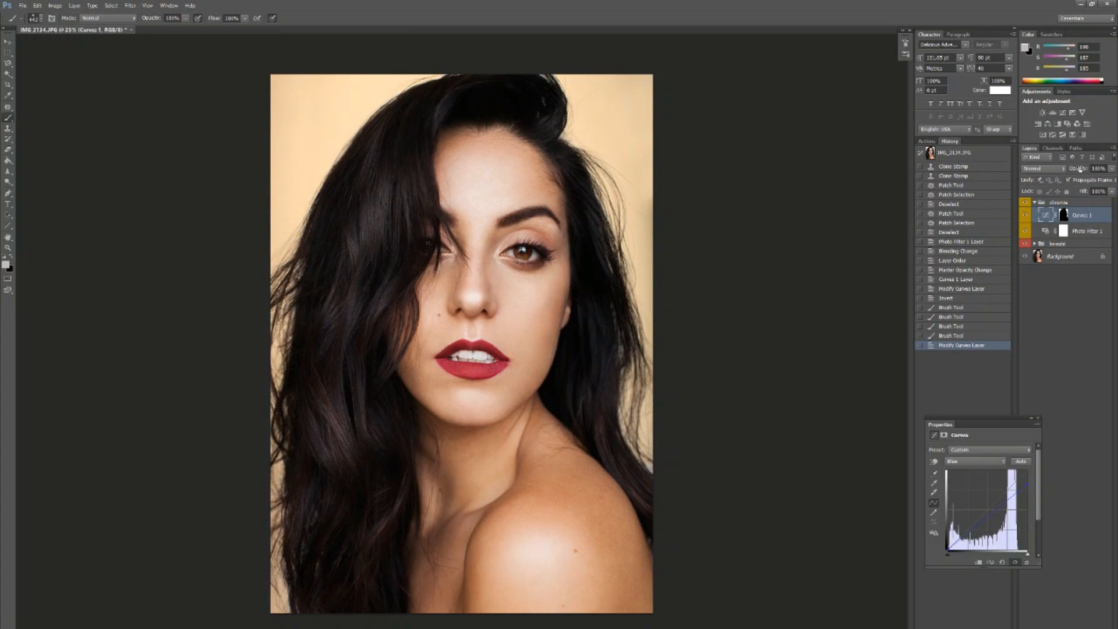
drag(1111, 169, 1099, 185)
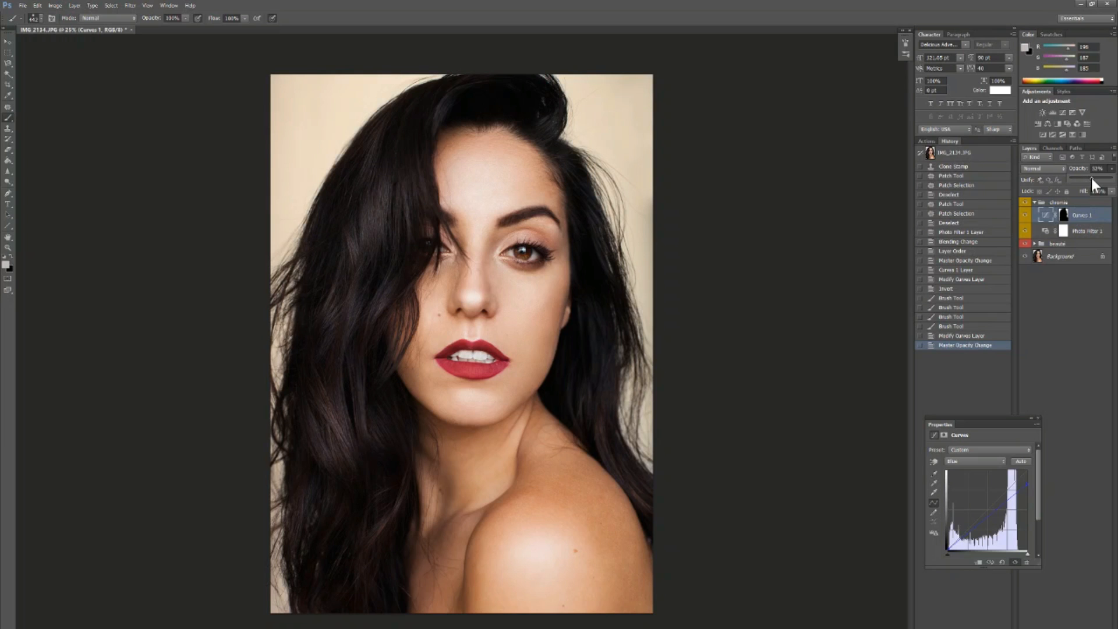
- Collapse the chromie group and stamp all visible layers into a new merged layer above it
click(1025, 217)
click(1026, 203)
click(1034, 202)
click(1044, 202)
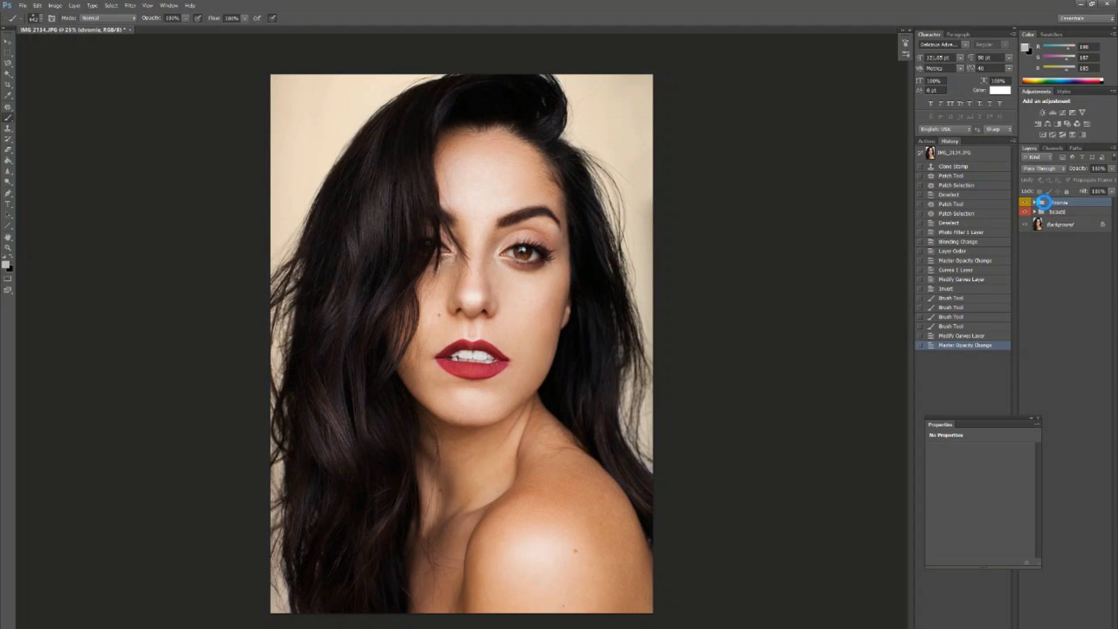
key(ctrl+shift+alt+e)
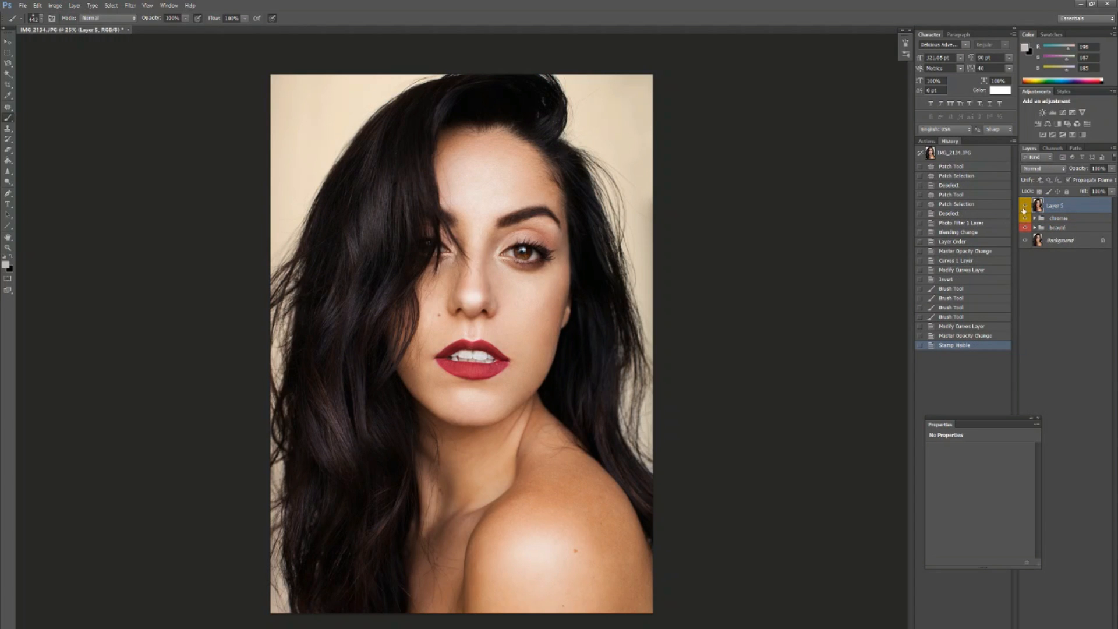
- Hide both layer groups and toggle the merged layer's visibility to compare the whole retouched portrait with the original
click(1025, 220)
click(1026, 207)
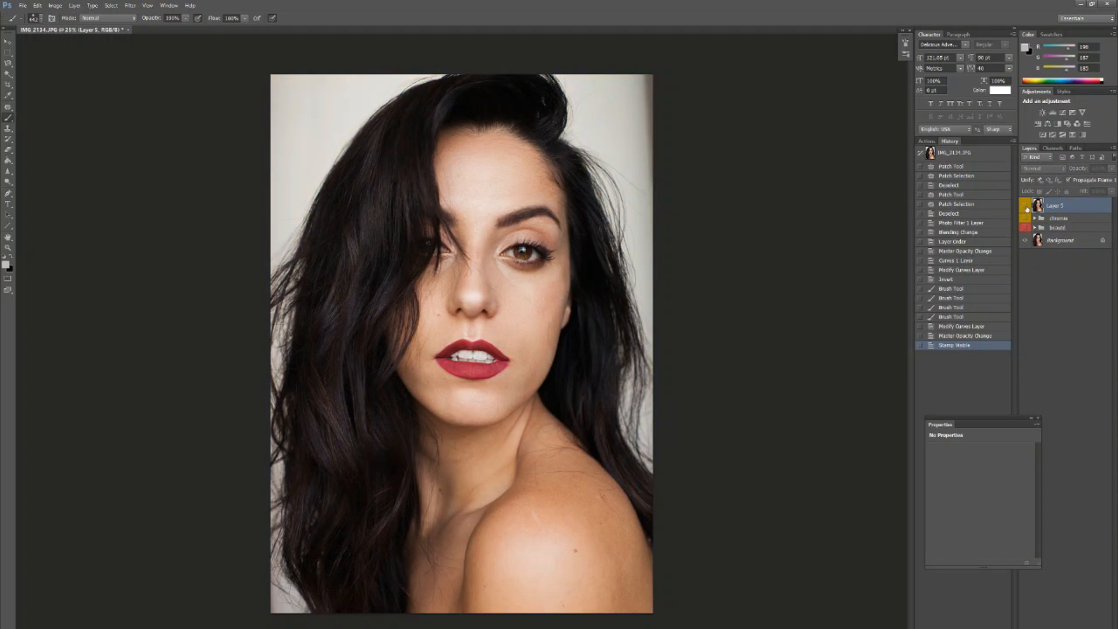
click(1025, 207)
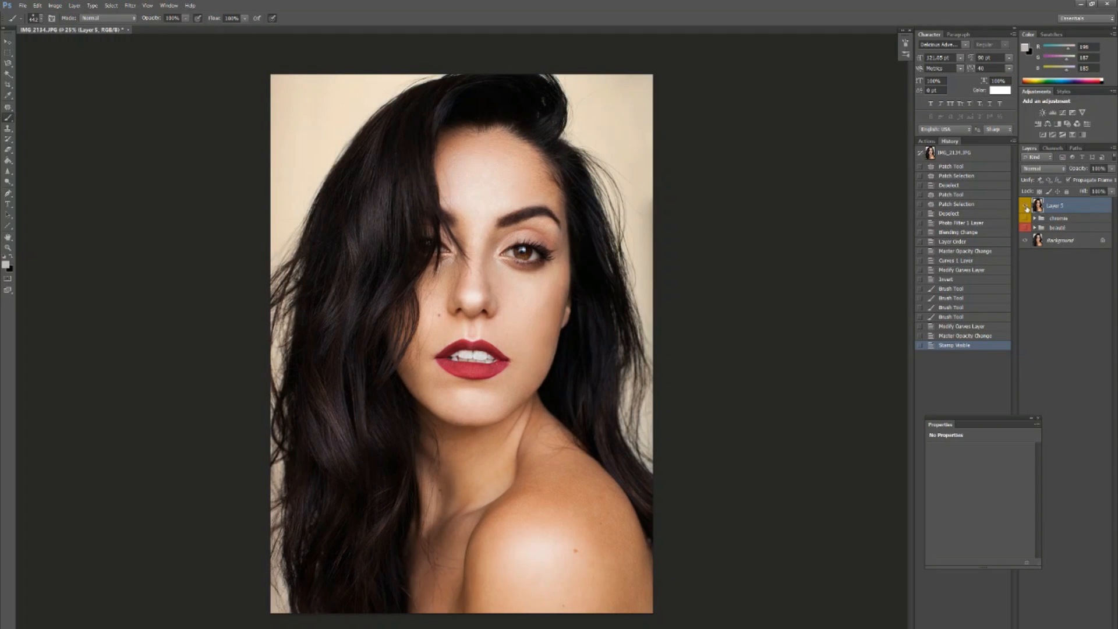
- Compare the face close up with and without the merged layer, ending with the full portrait in view
key(ctrl+plus)
key(ctrl+plus)
key(ctrl+plus)
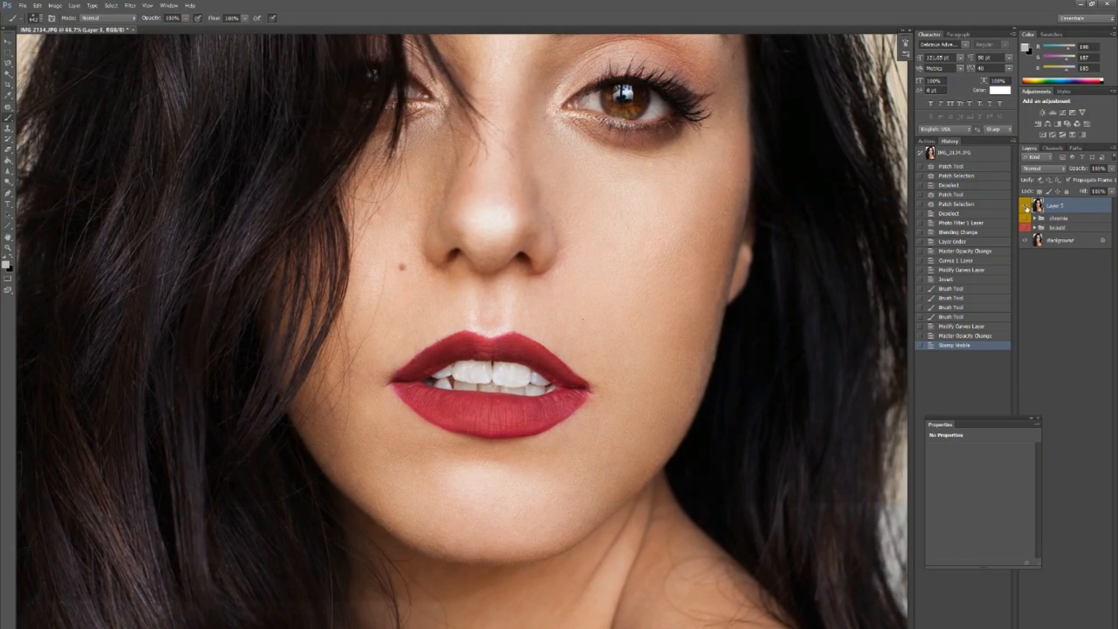
drag(641, 302, 639, 413)
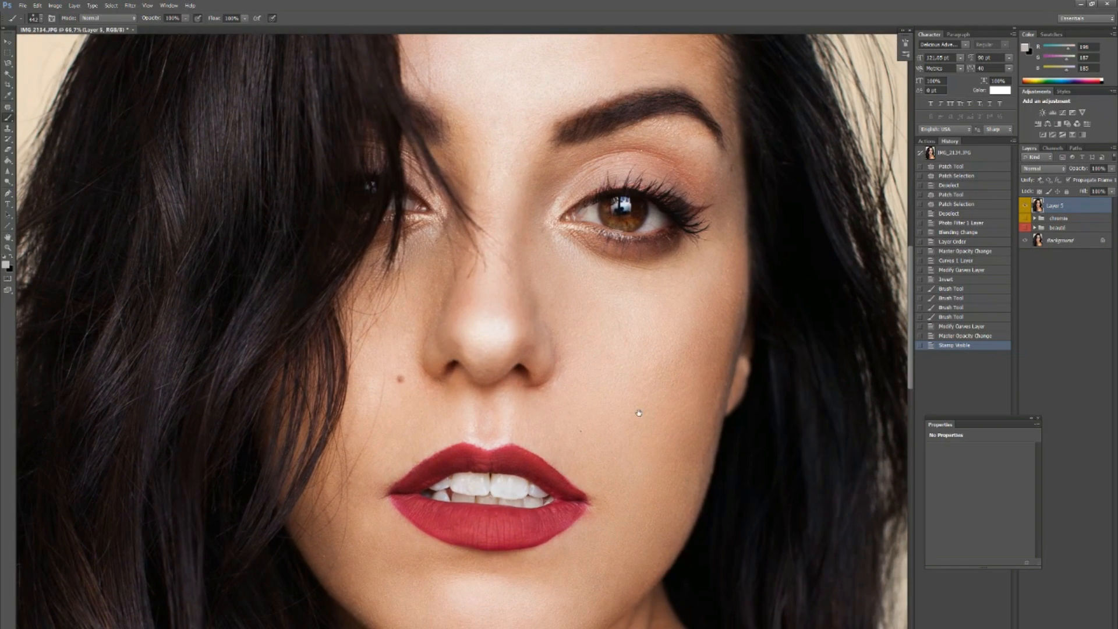
click(1025, 207)
click(1026, 207)
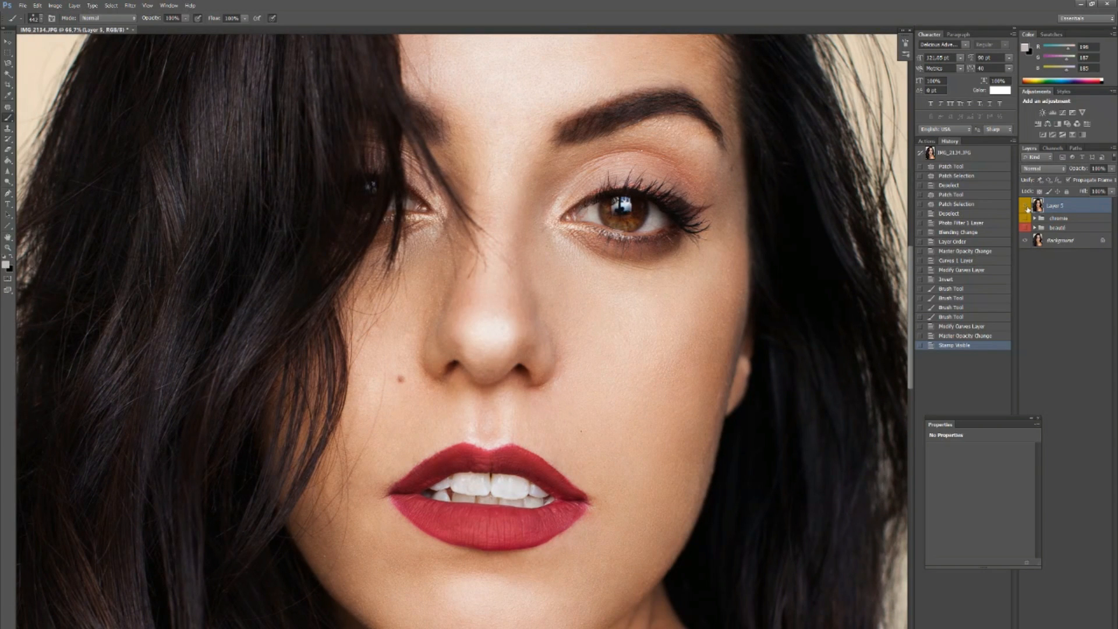
click(1027, 207)
click(1026, 207)
key(ctrl+minus)
key(ctrl+minus)
key(ctrl+minus)
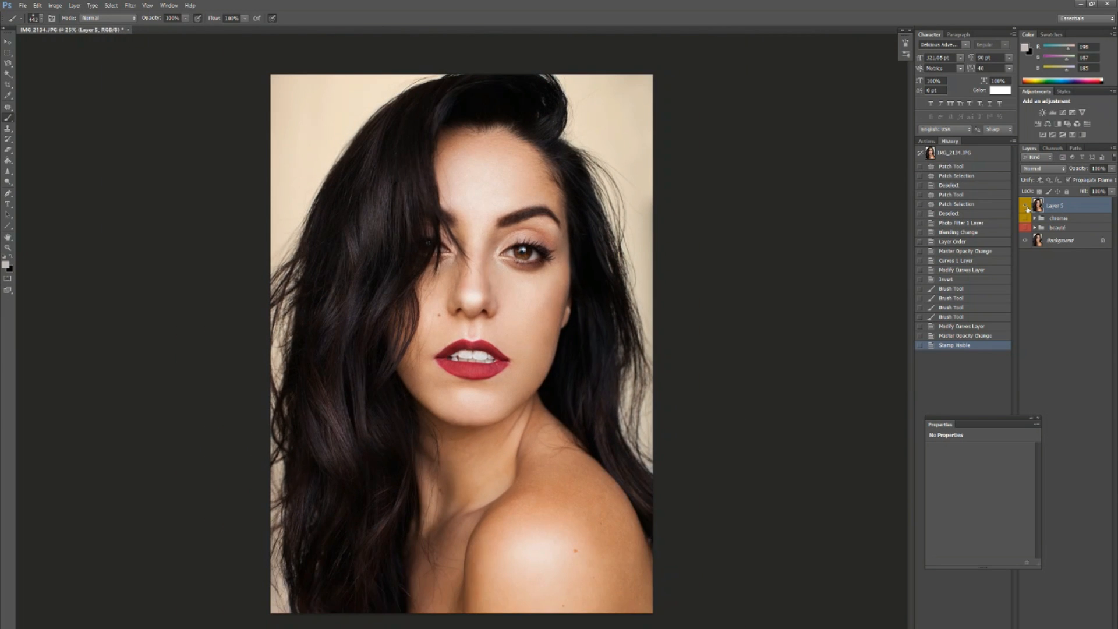